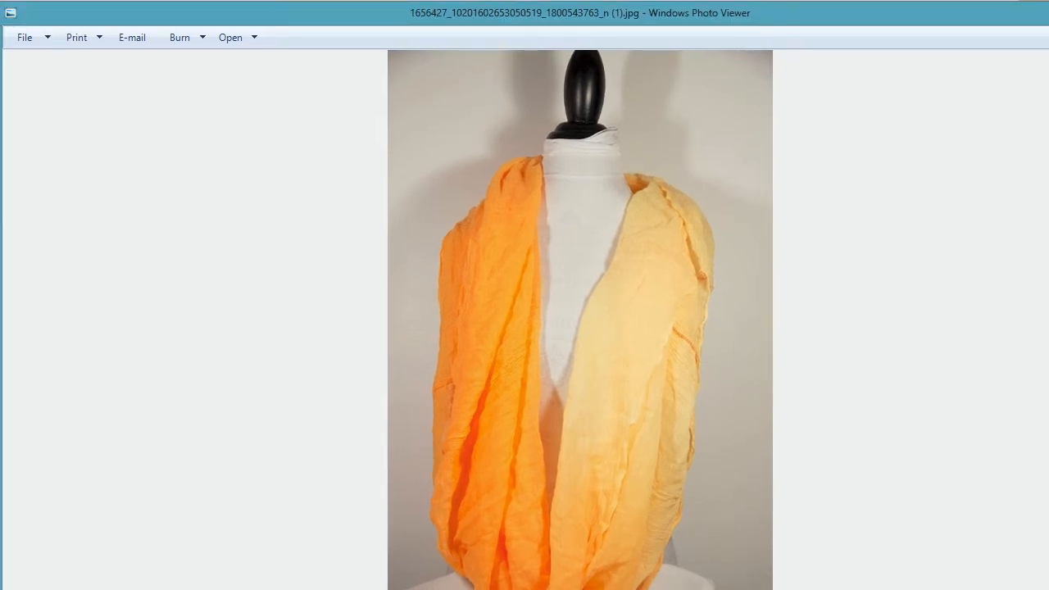
# - Open Paint.NET and move its window aside so the scarf photo in Windows Photo Viewer stays visible
pyautogui.moveTo(1048, 589); pyautogui.dragTo(1048, 586)
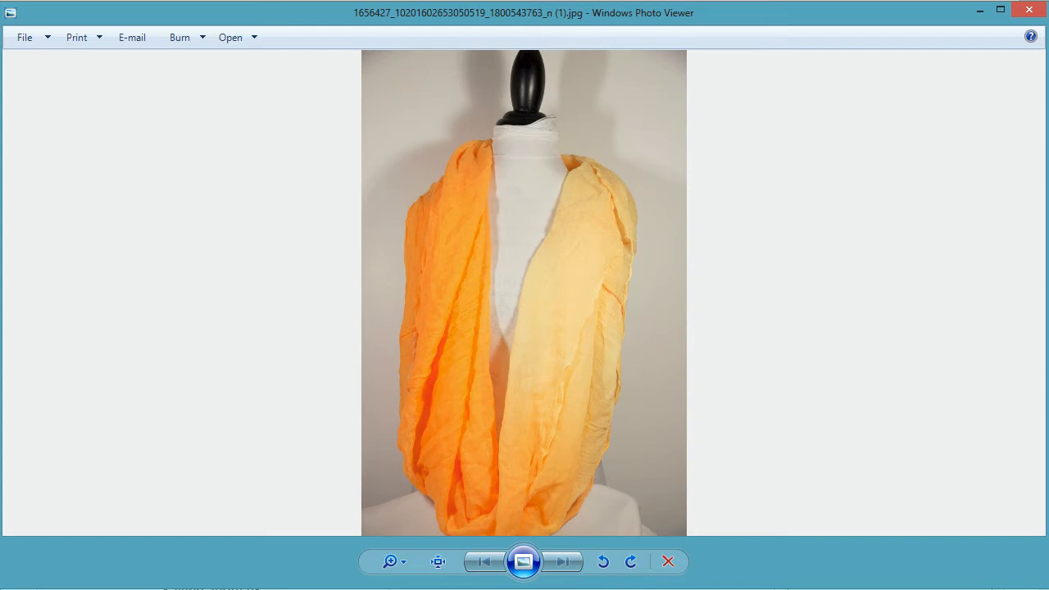
pyautogui.press('super')
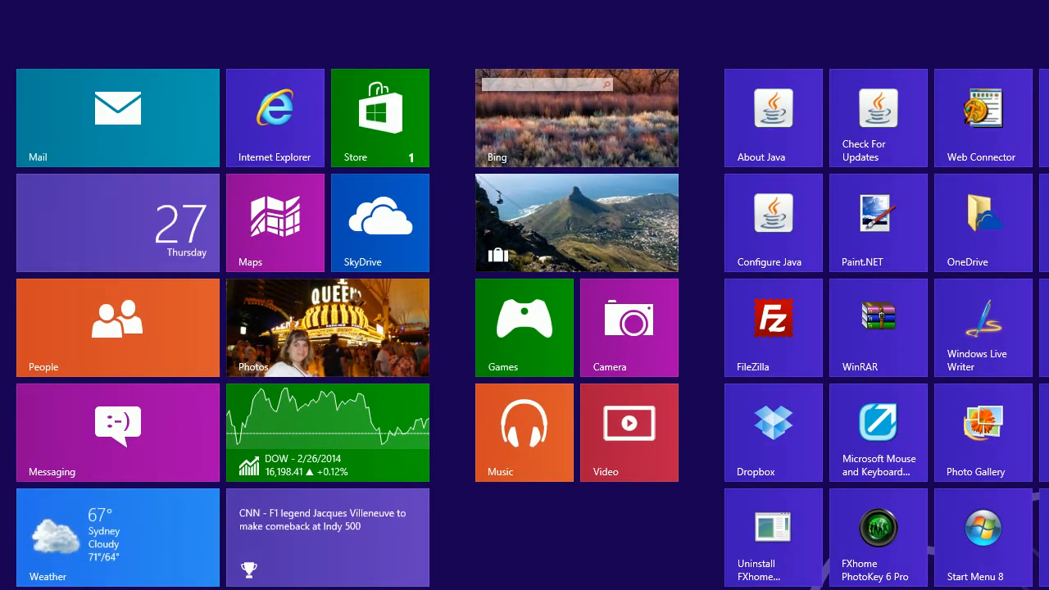
pyautogui.write('paint')
pyautogui.press('Return')
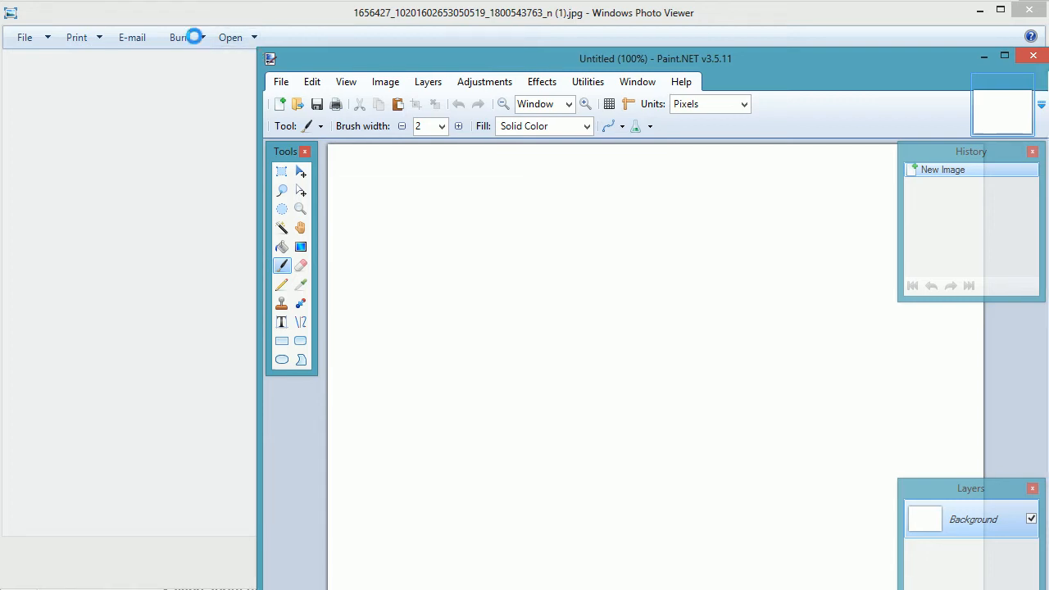
pyautogui.moveTo(256, 43)
pyautogui.mouseDown()
pyautogui.moveTo(33, 12)
pyautogui.moveTo(131, 24)
pyautogui.mouseUp()
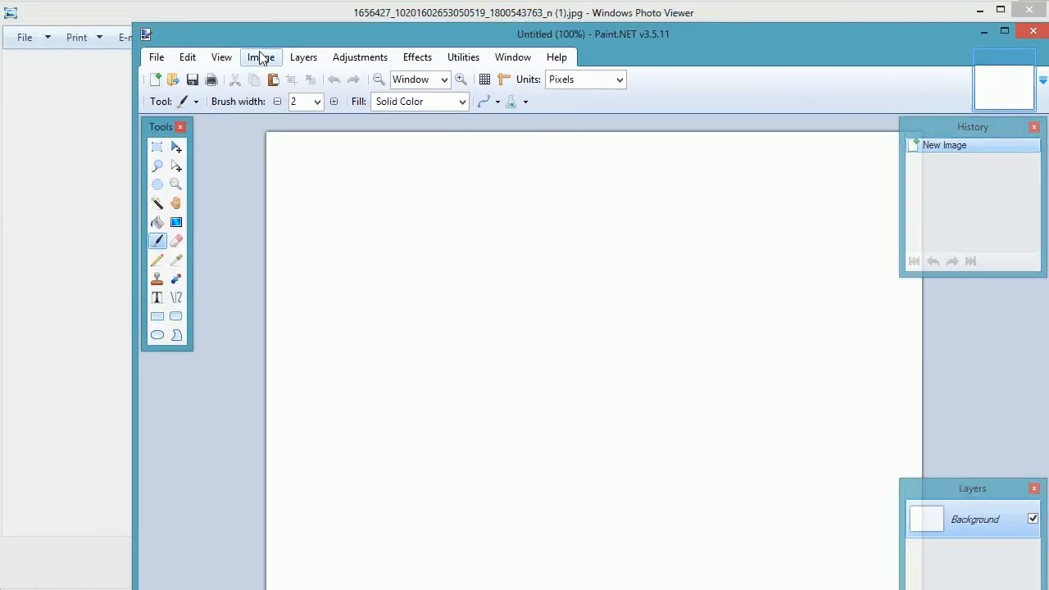
pyautogui.moveTo(264, 47)
pyautogui.mouseDown()
pyautogui.moveTo(367, 49)
pyautogui.moveTo(299, 115)
pyautogui.moveTo(644, 47)
pyautogui.moveTo(821, 41)
pyautogui.mouseUp()
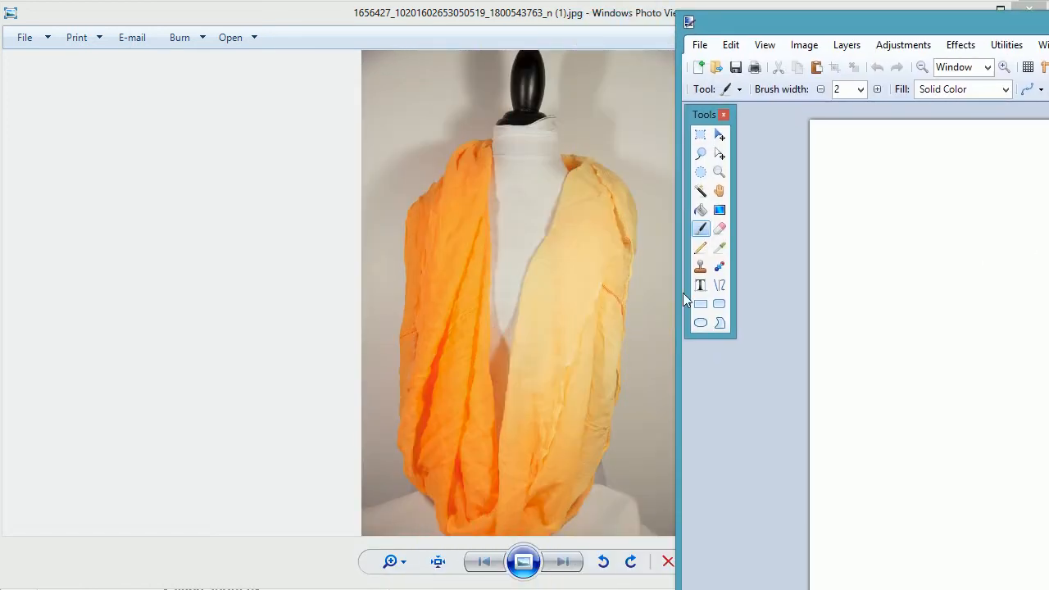
# - Paste the scarf photo from Windows Photo Viewer into the blank image, expanding the canvas, and crop the image to the pasted photo
pyautogui.click(719, 250)
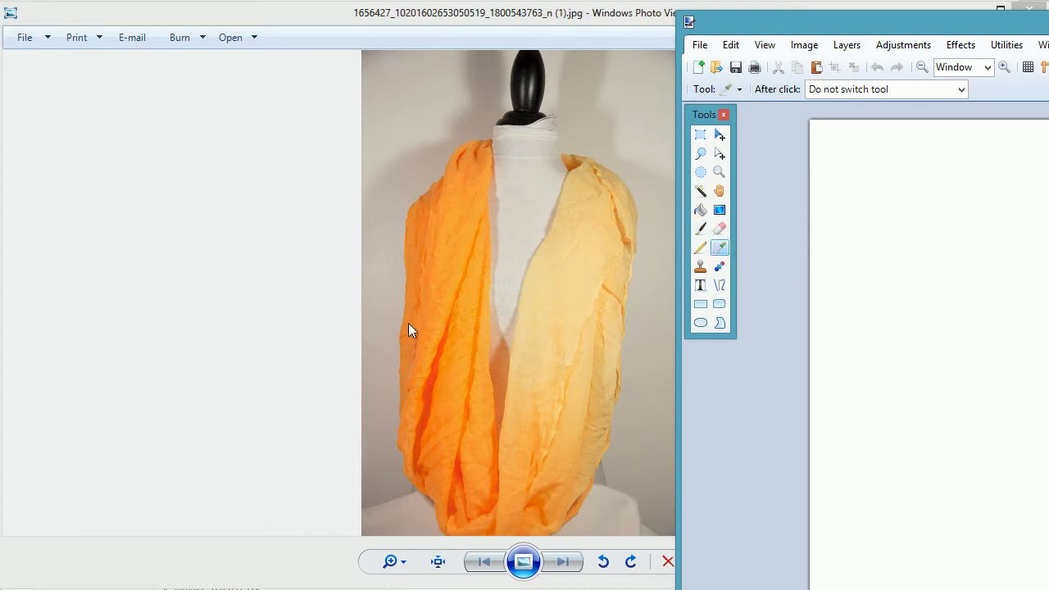
pyautogui.click(259, 148)
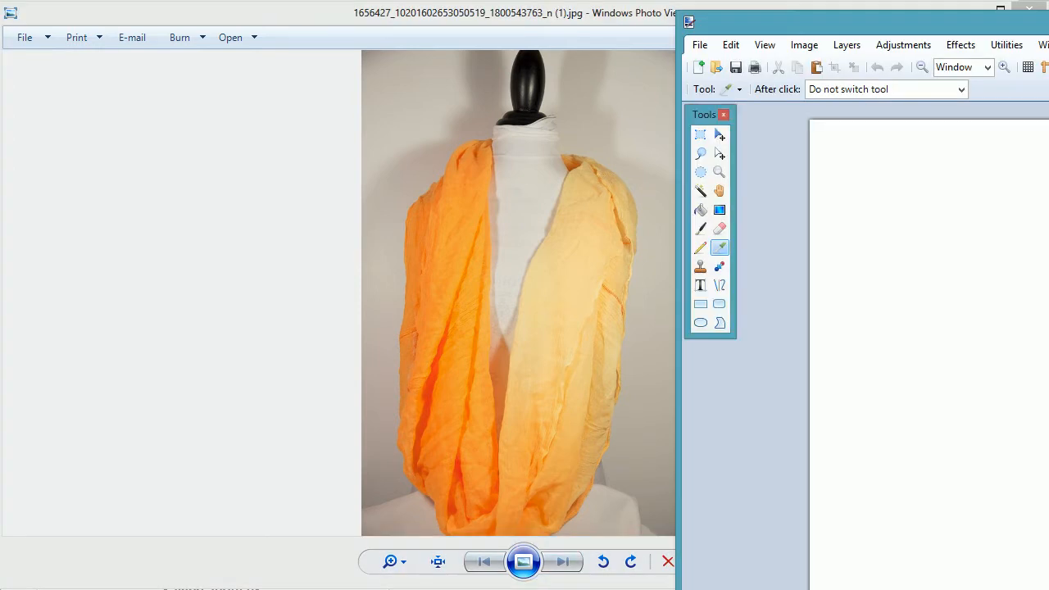
pyautogui.moveTo(1048, 21); pyautogui.dragTo(887, 22)
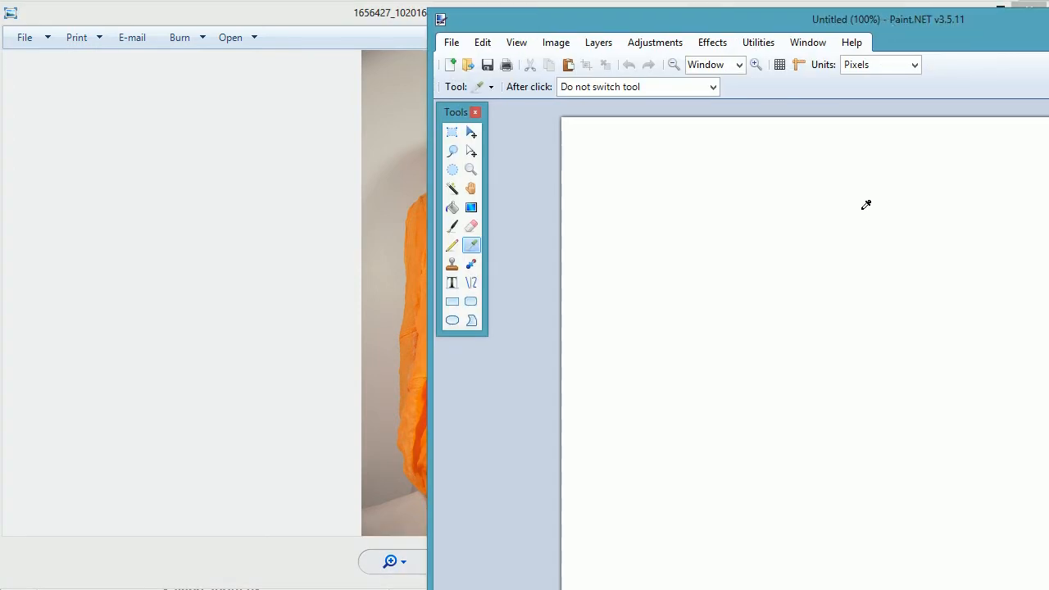
pyautogui.hotkey('ctrl', 'v')
pyautogui.click(802, 364)
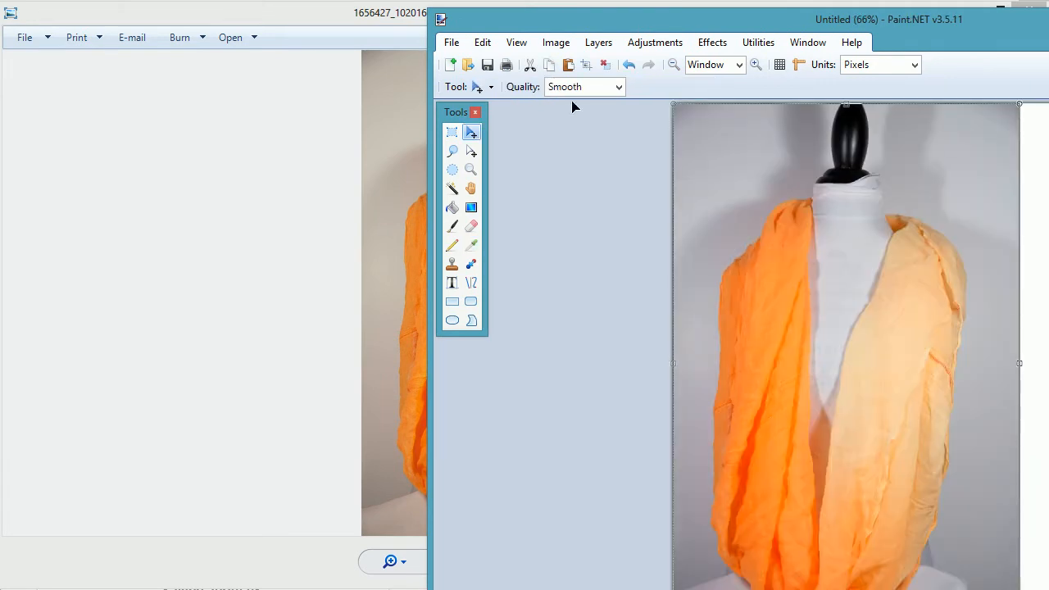
pyautogui.click(556, 42)
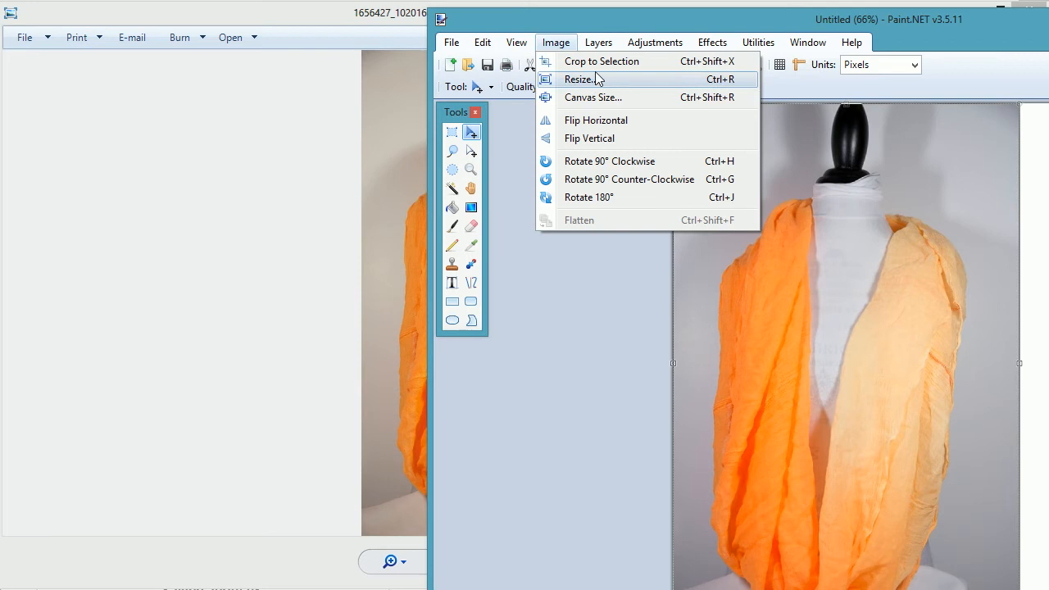
pyautogui.click(601, 61)
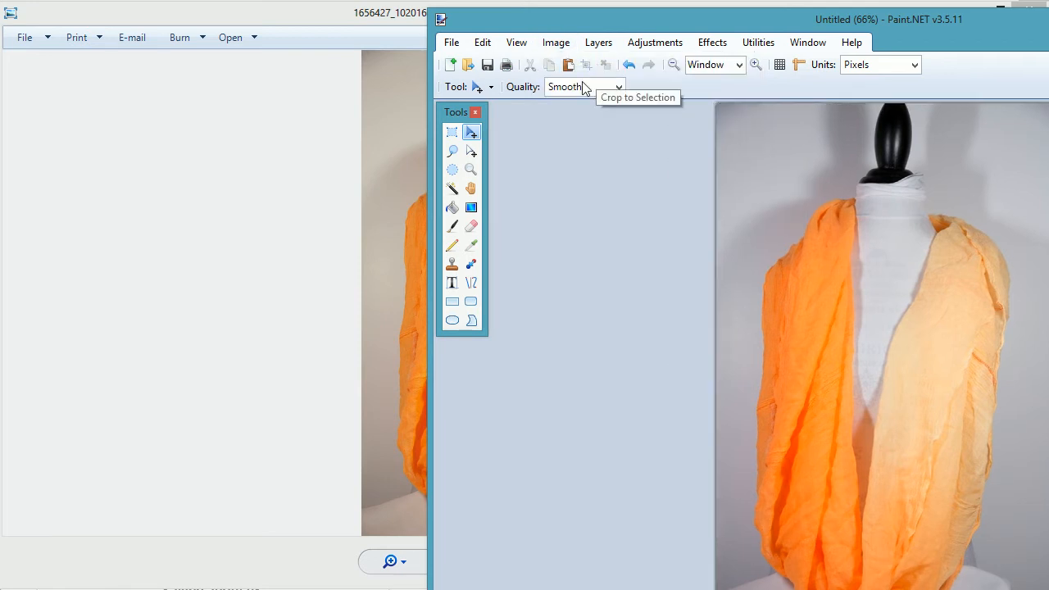
# - Sample the scarf's orange as the primary color with the Color Picker, keeping the Colors window within view
pyautogui.click(471, 247)
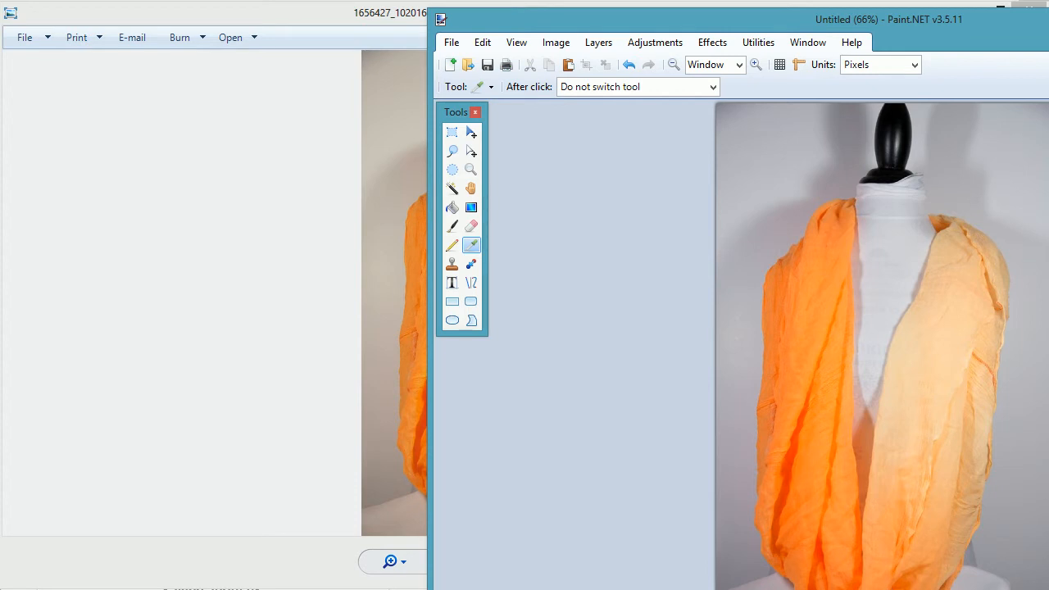
pyautogui.moveTo(251, 311); pyautogui.dragTo(671, 287)
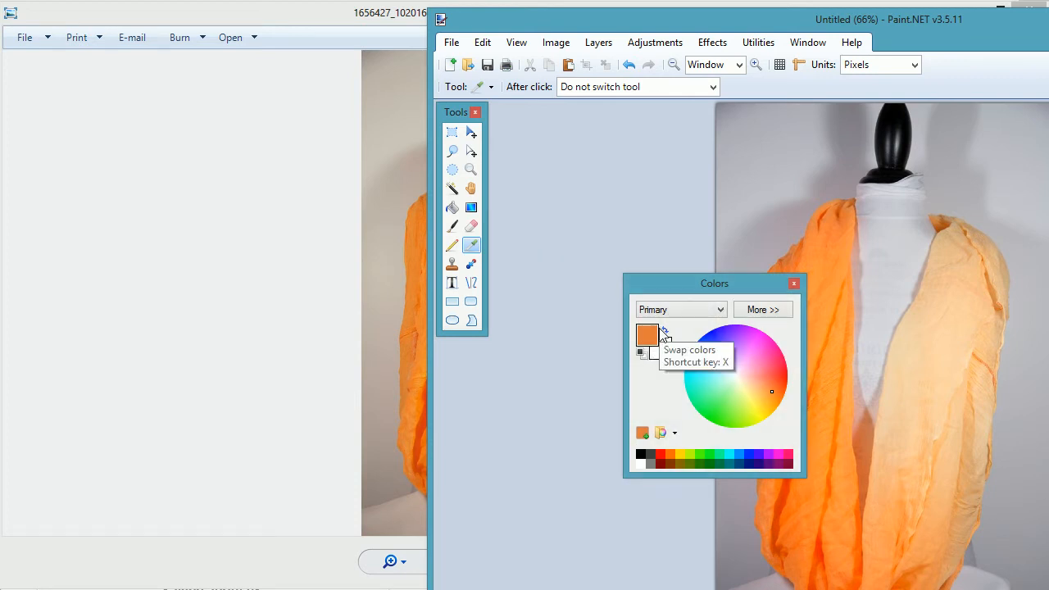
pyautogui.click(882, 576)
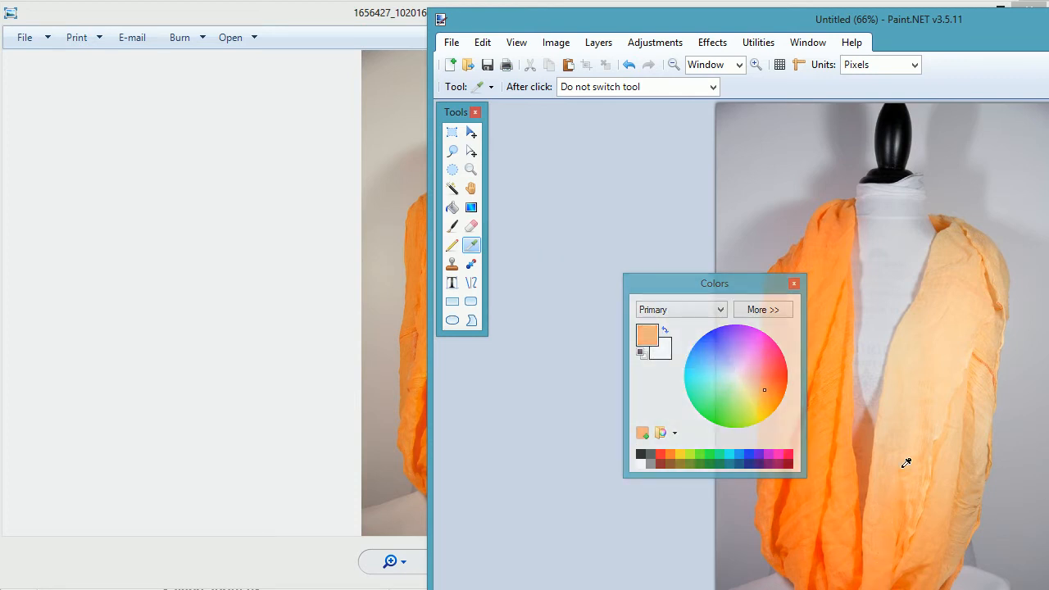
pyautogui.click(904, 353)
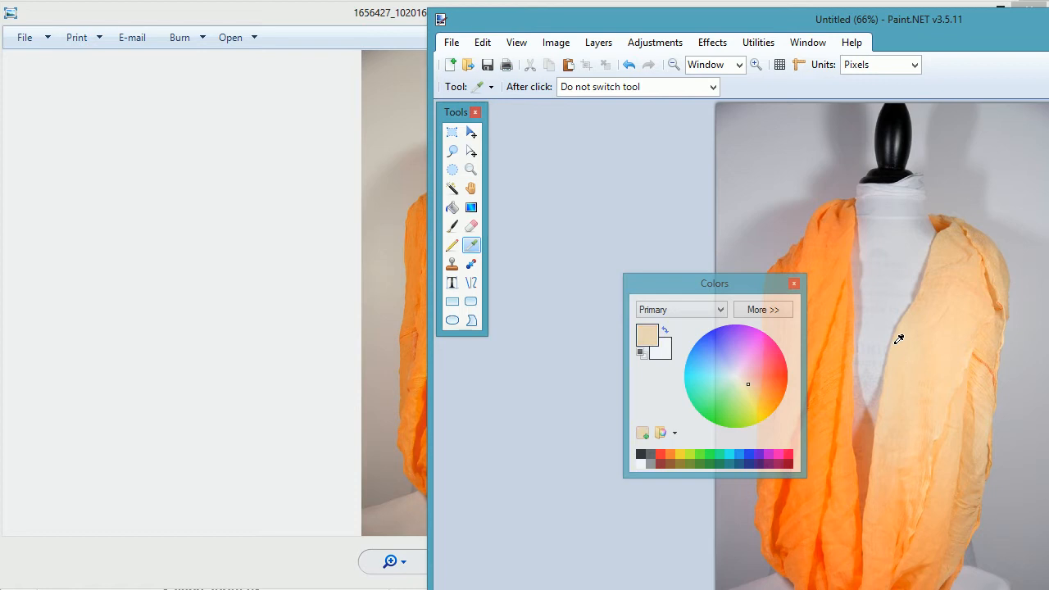
pyautogui.moveTo(894, 385)
pyautogui.mouseDown()
pyautogui.moveTo(849, 555)
pyautogui.moveTo(857, 520)
pyautogui.moveTo(863, 547)
pyautogui.moveTo(861, 461)
pyautogui.moveTo(856, 492)
pyautogui.mouseUp()
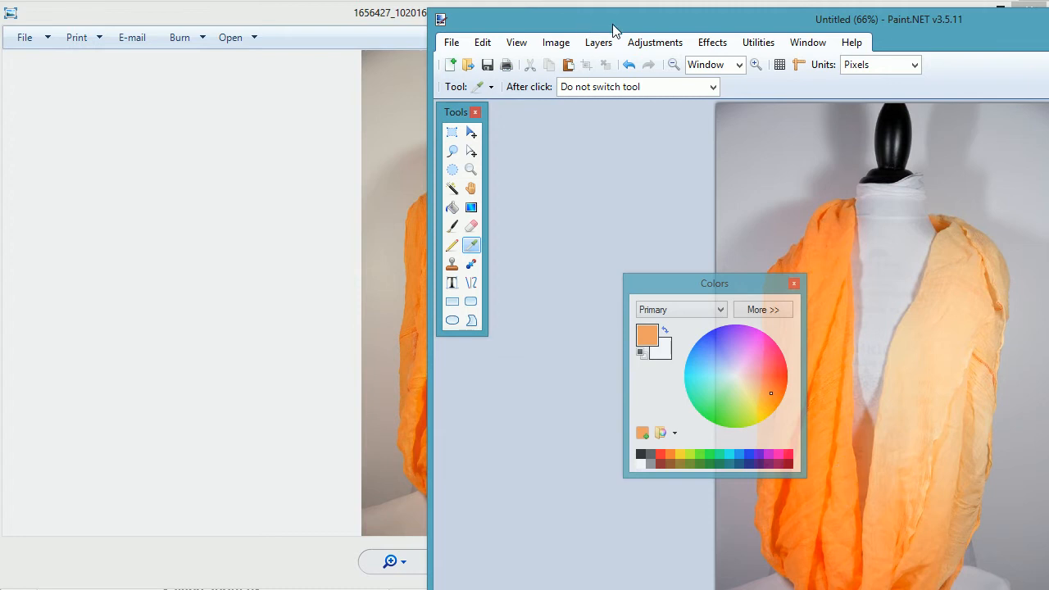
pyautogui.moveTo(613, 28); pyautogui.dragTo(446, 31)
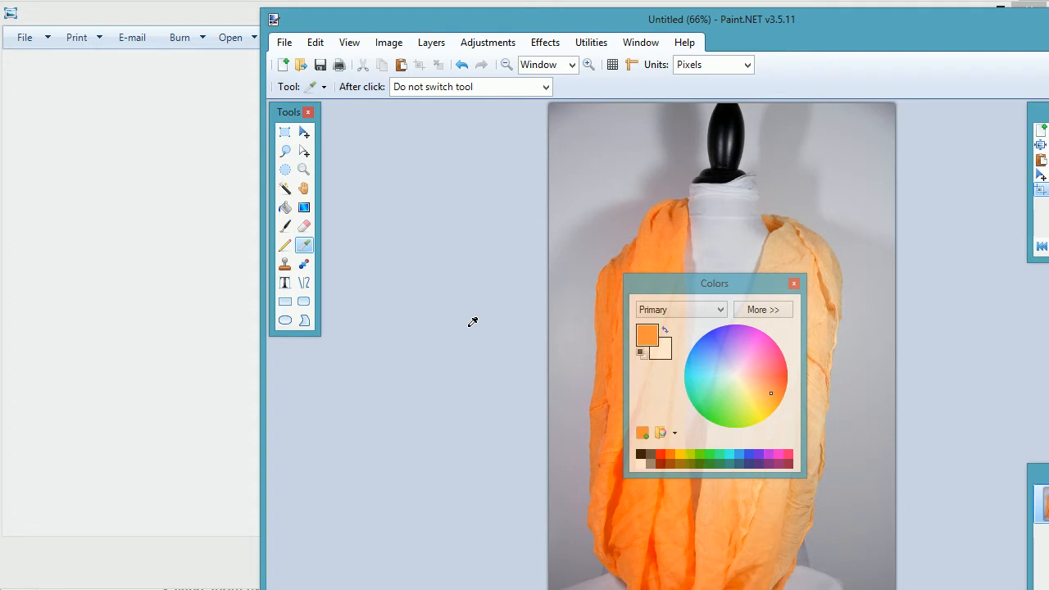
# - Create a new 640 × 960 pixel image and fill it with the sampled orange
pyautogui.hotkey('ctrl', 'n')
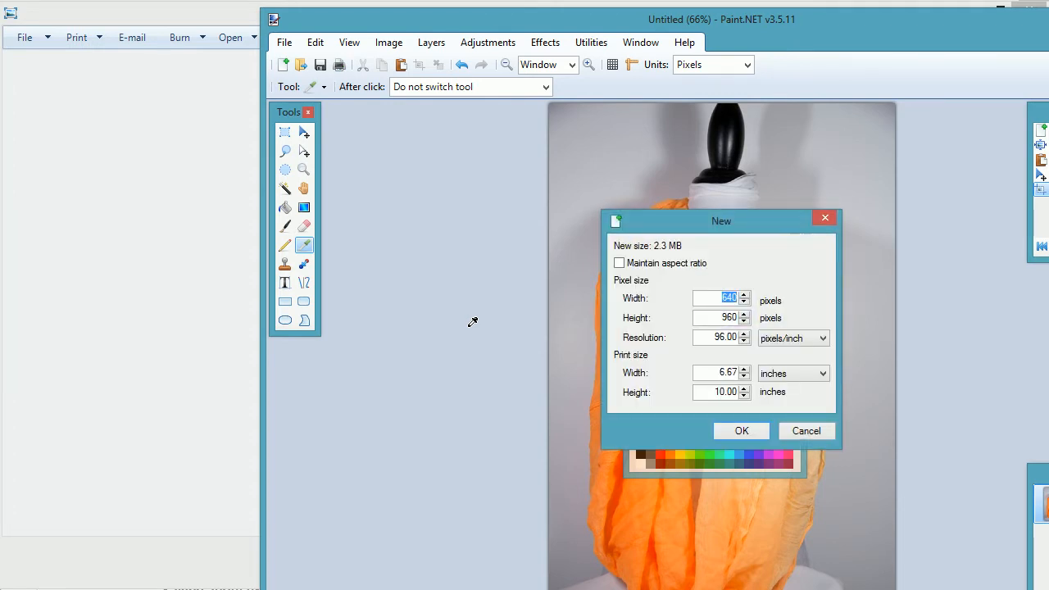
pyautogui.press('Return')
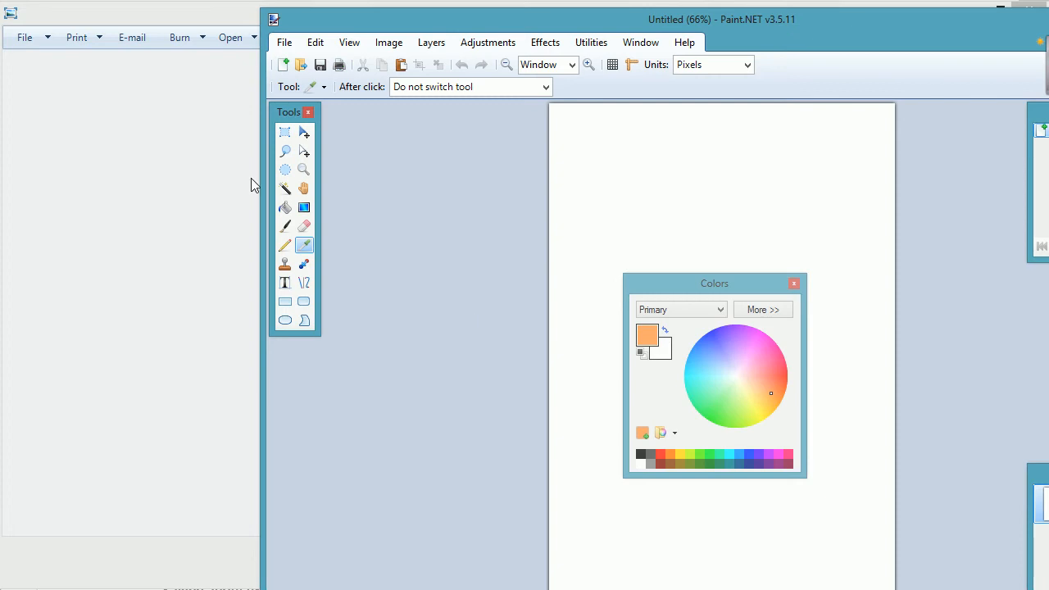
pyautogui.click(284, 208)
pyautogui.click(637, 239)
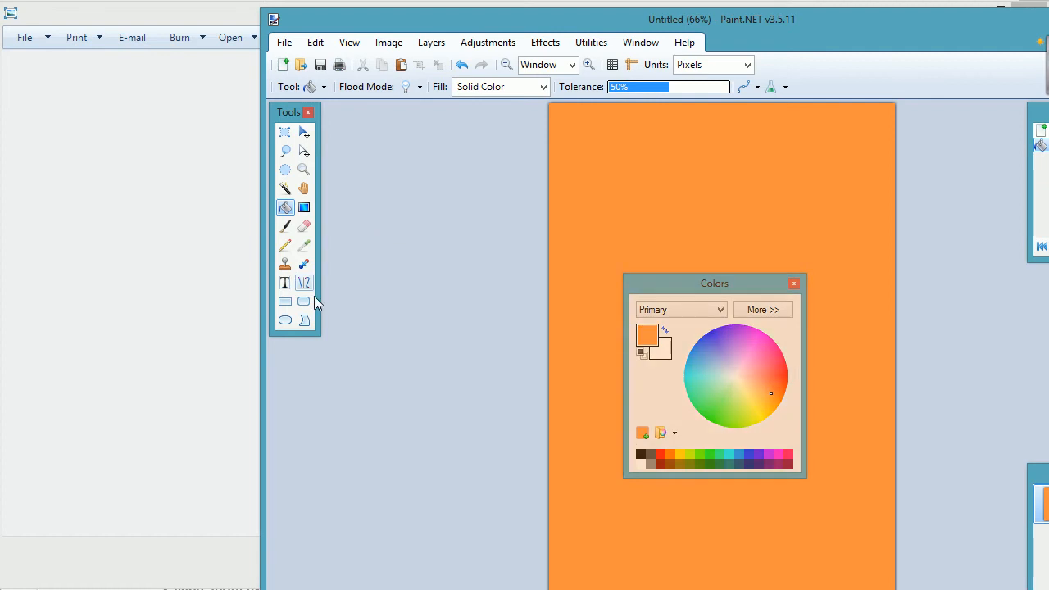
# - Reset to the default black and white colors and draw a vertical black line with brush width 95 along the image's left edge
pyautogui.click(641, 354)
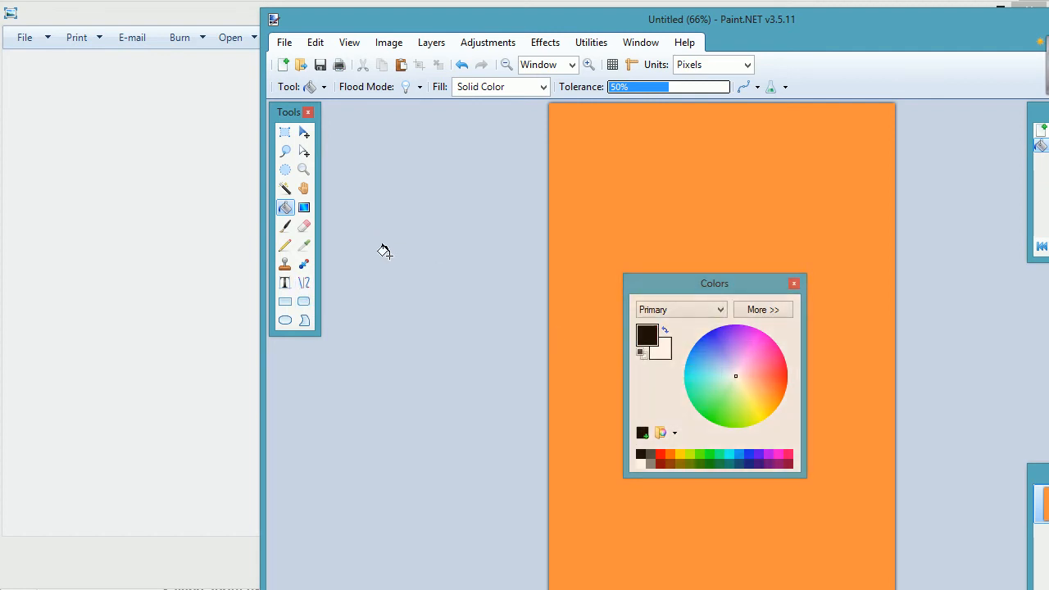
pyautogui.click(304, 278)
pyautogui.click(447, 89)
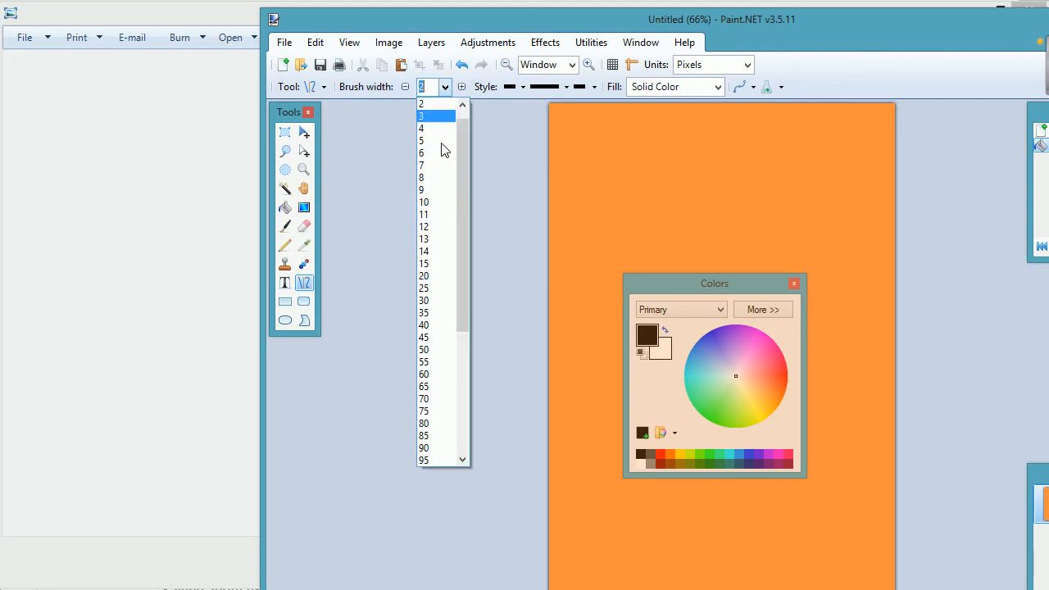
pyautogui.click(432, 461)
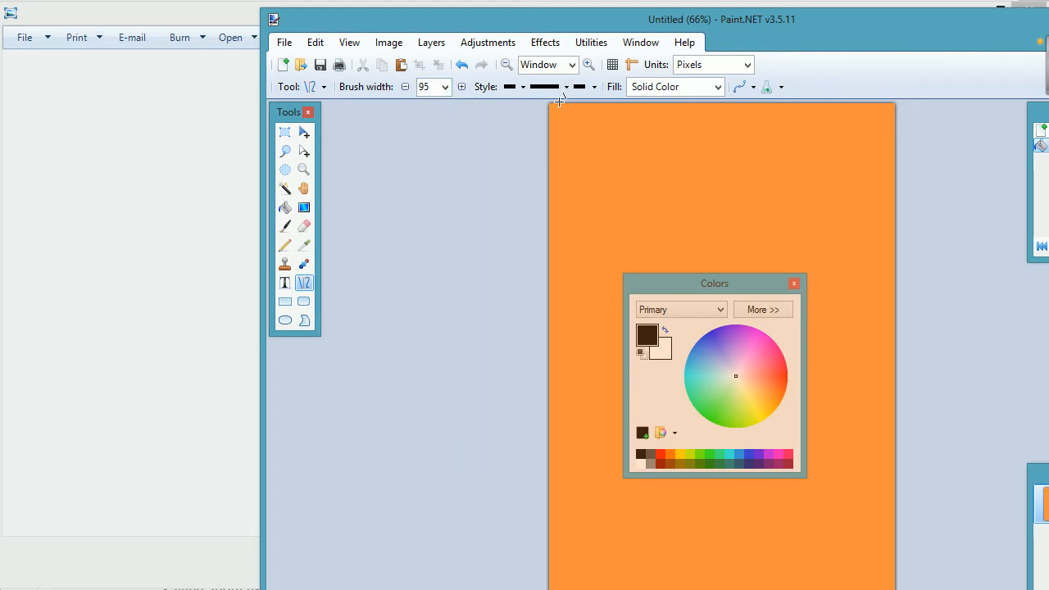
pyautogui.moveTo(560, 100); pyautogui.dragTo(558, 589)
# - Draw a second full-height line along the image's right edge and make it white by swapping the primary and secondary colors
pyautogui.click(664, 330)
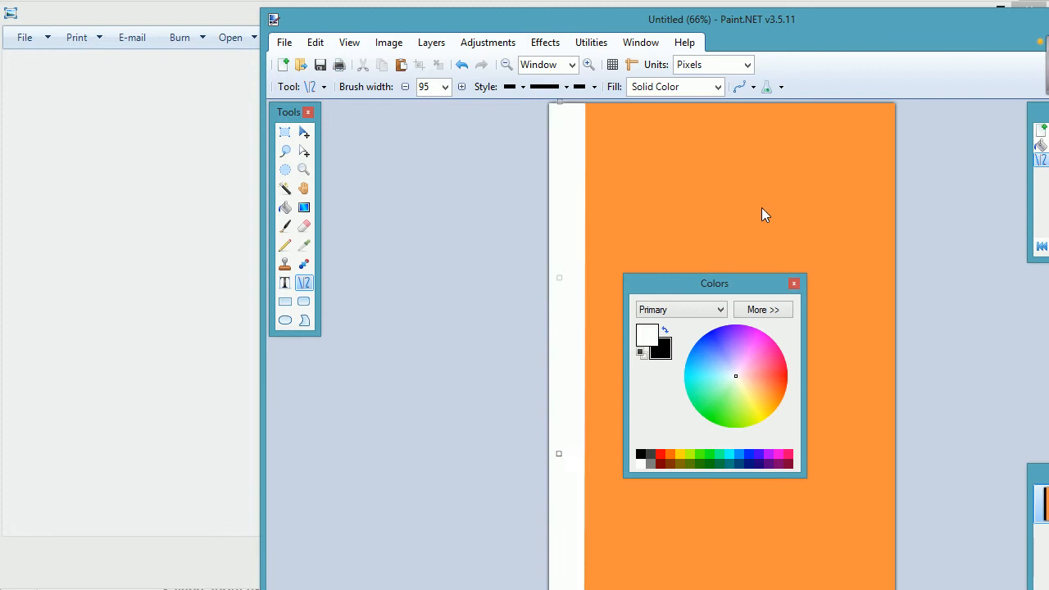
pyautogui.click(664, 330)
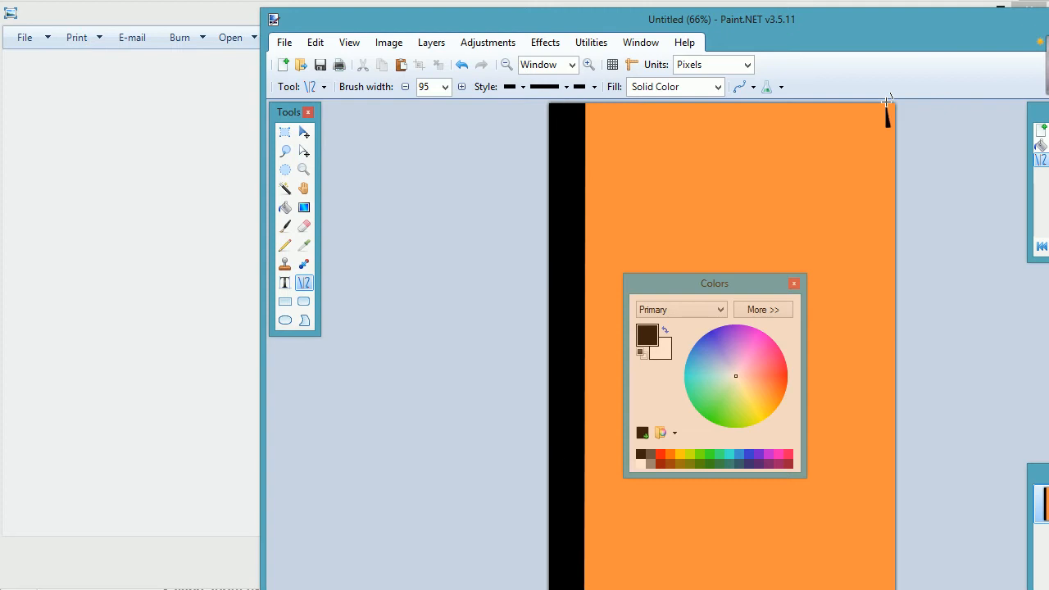
pyautogui.moveTo(887, 105); pyautogui.dragTo(886, 589)
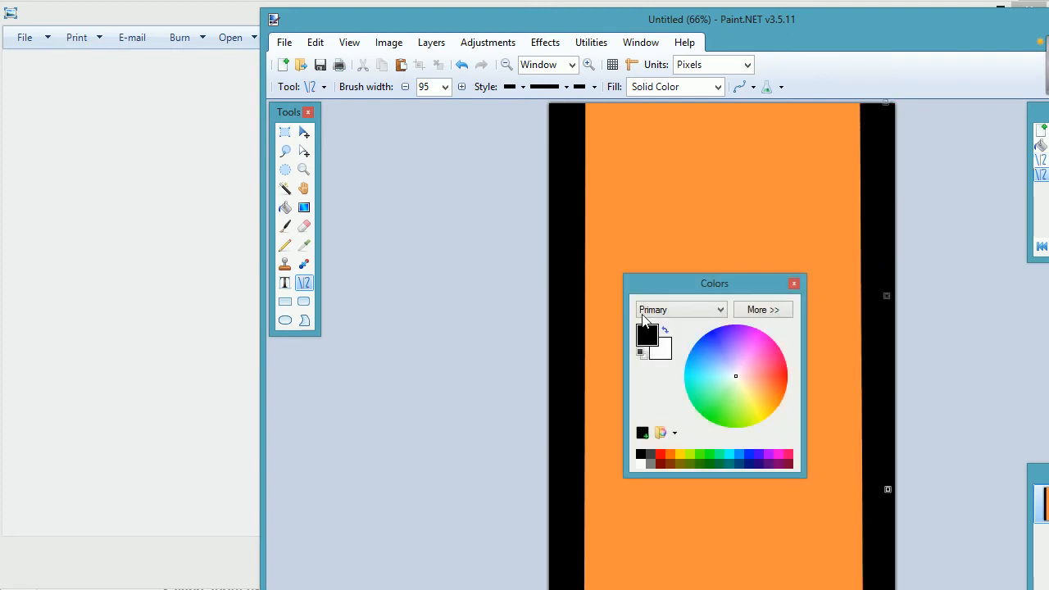
pyautogui.click(664, 330)
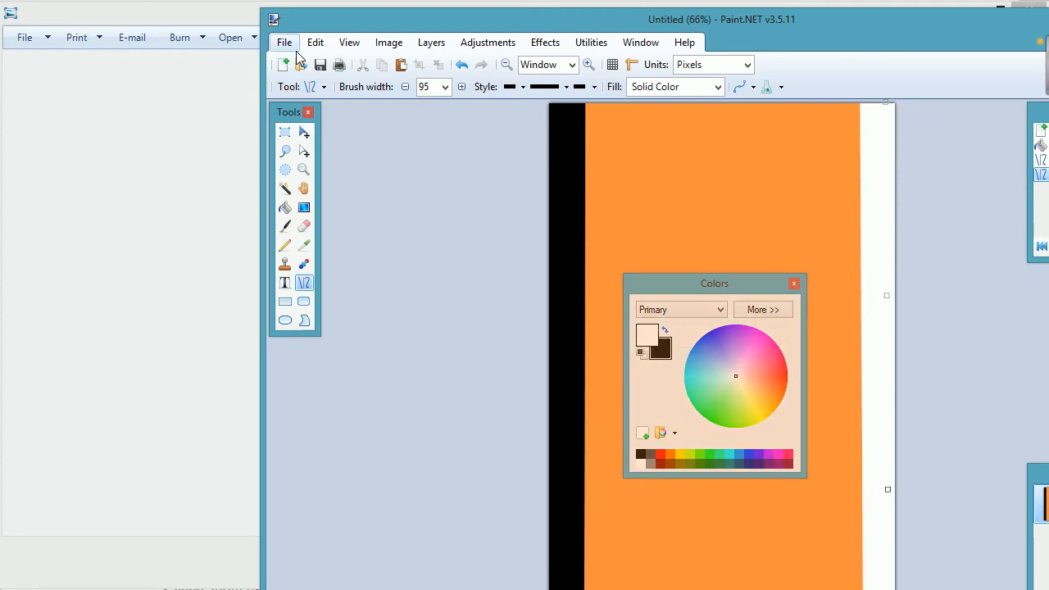
# - Select the upper part of the striped image across its full width and crop to that selection
pyautogui.click(285, 132)
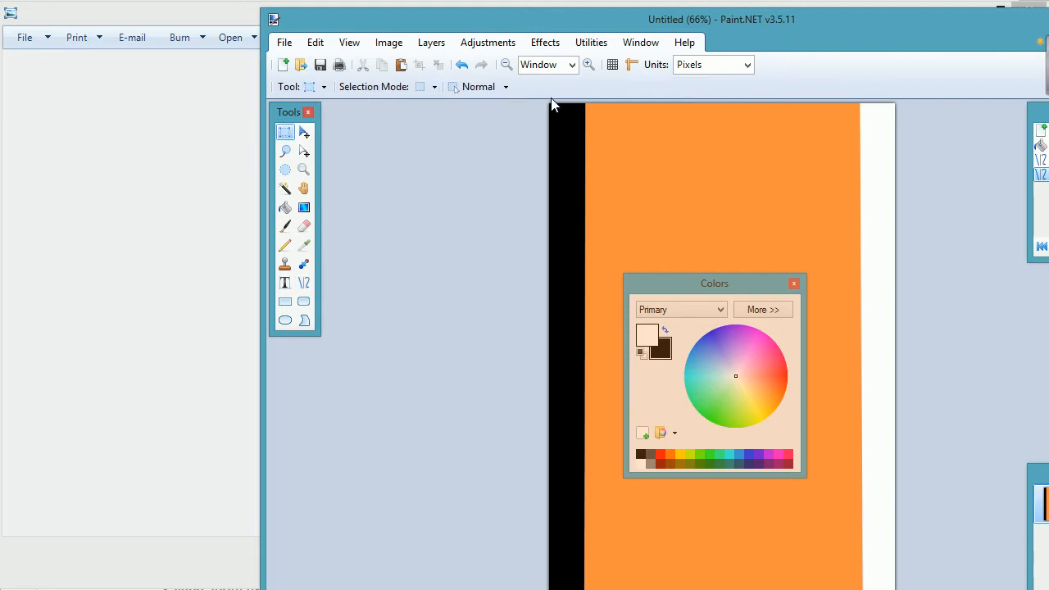
pyautogui.moveTo(546, 100); pyautogui.dragTo(950, 329)
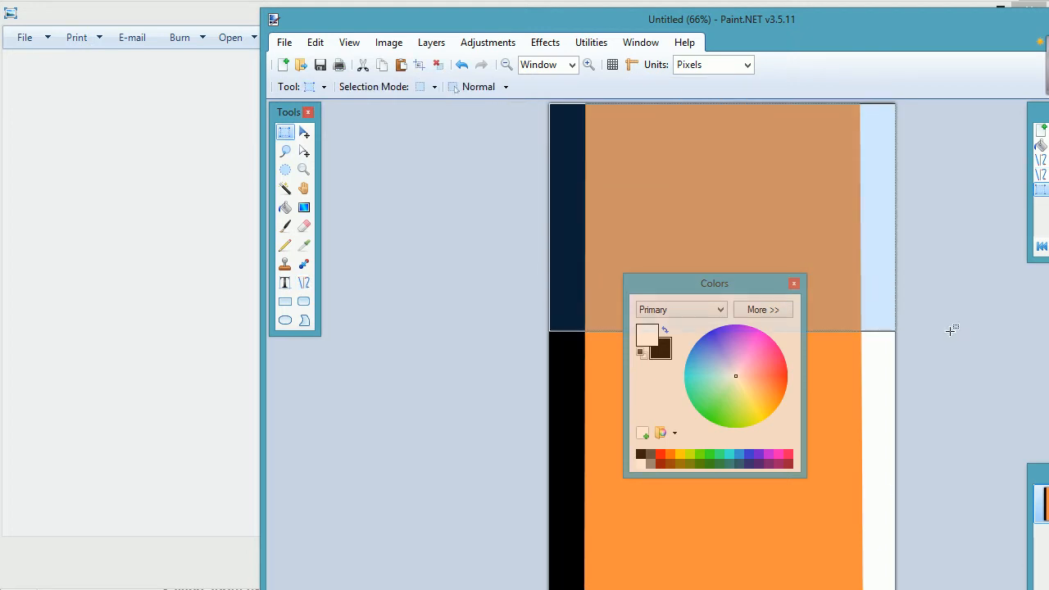
pyautogui.click(385, 42)
pyautogui.click(418, 62)
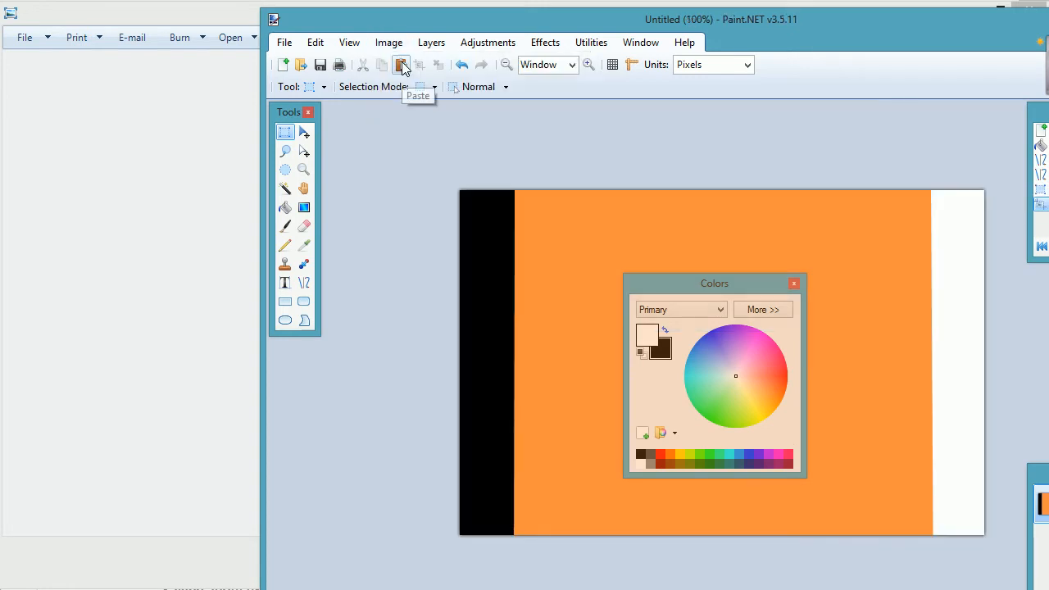
# - Save the cropped striped image as new.png in the desktop's New folder (3), keeping the Auto-detect bit depth
pyautogui.click(293, 48)
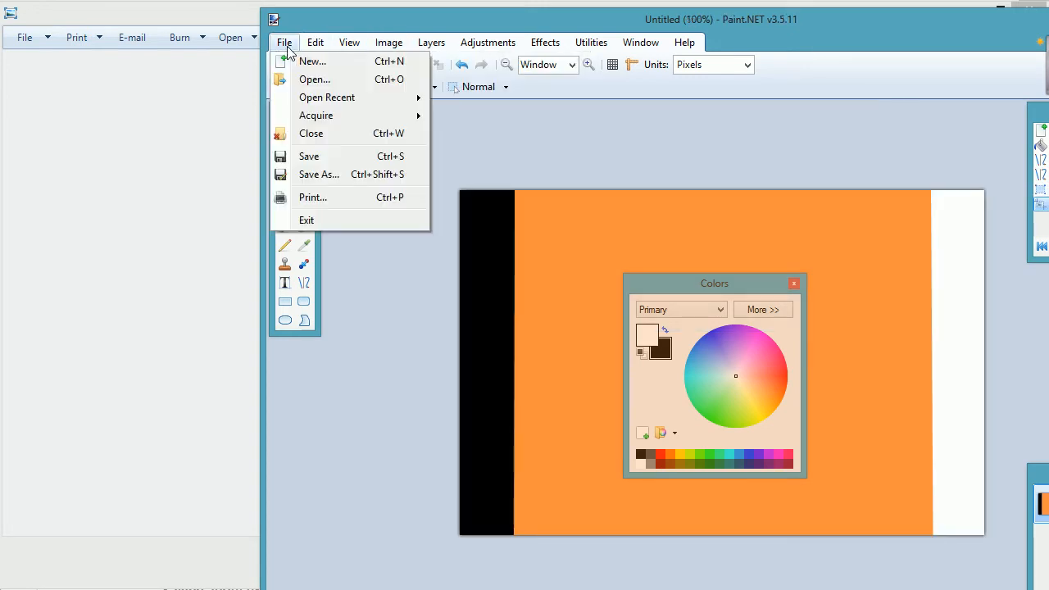
pyautogui.click(321, 176)
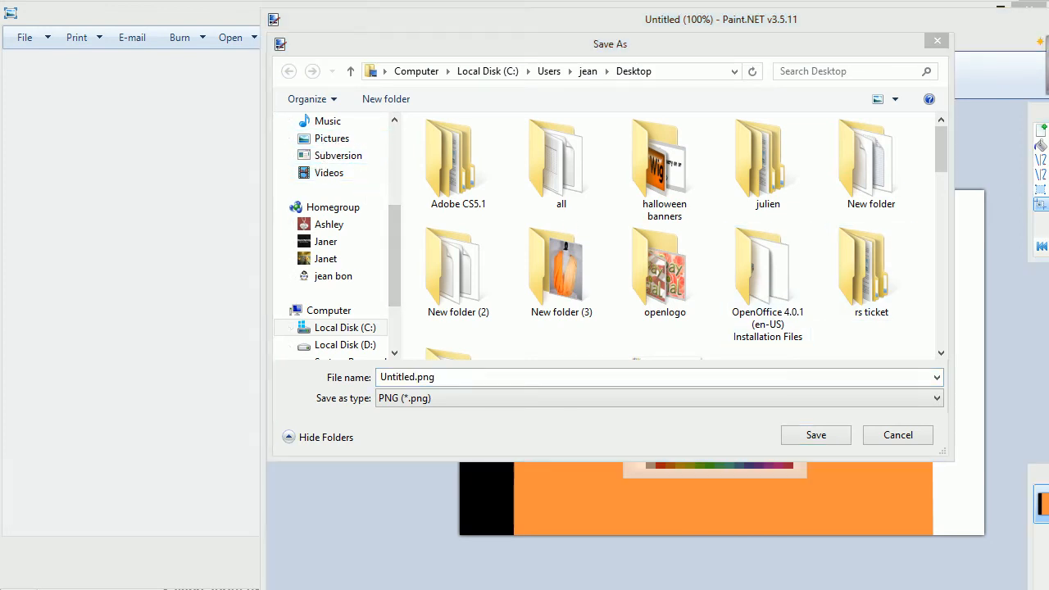
pyautogui.click(533, 379)
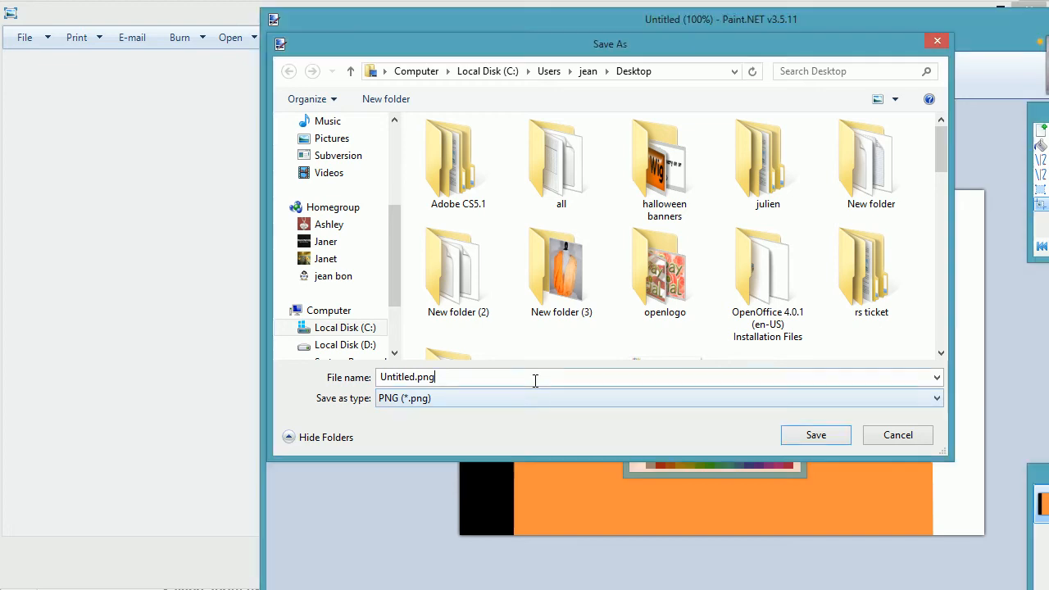
pyautogui.hotkey('ctrl', 'a')
pyautogui.write('C:\\Users\\jean\\Desktop\\New folder (3)')
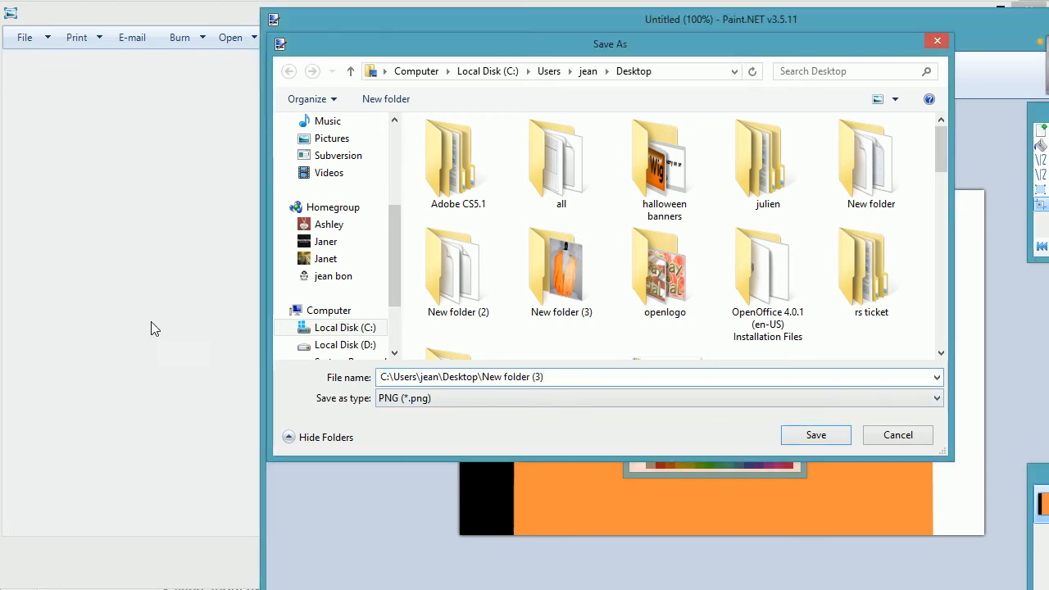
pyautogui.doubleClick(541, 264)
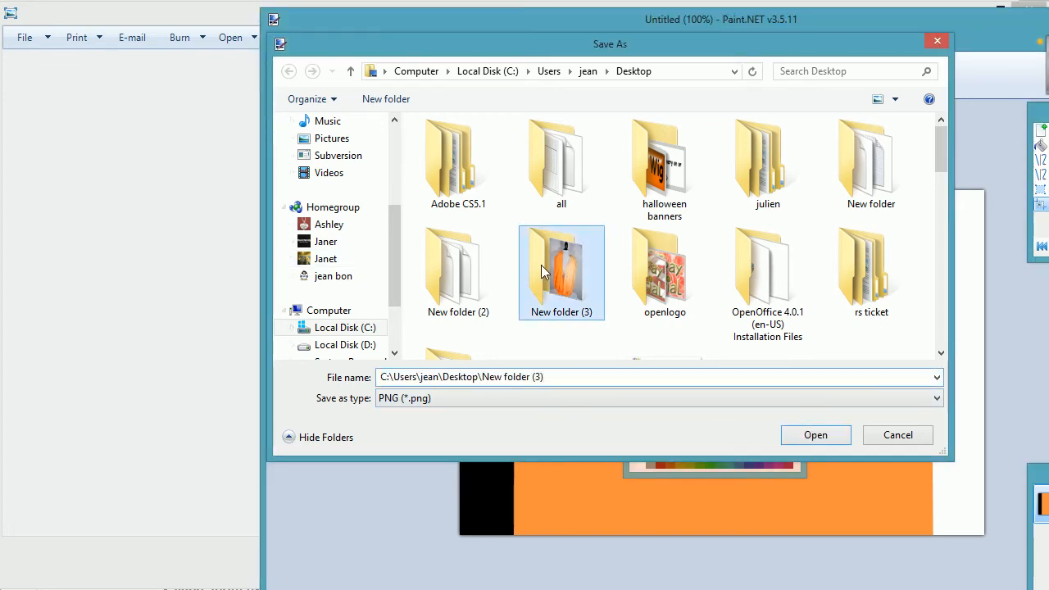
pyautogui.click(582, 380)
pyautogui.hotkey('ctrl', 'a')
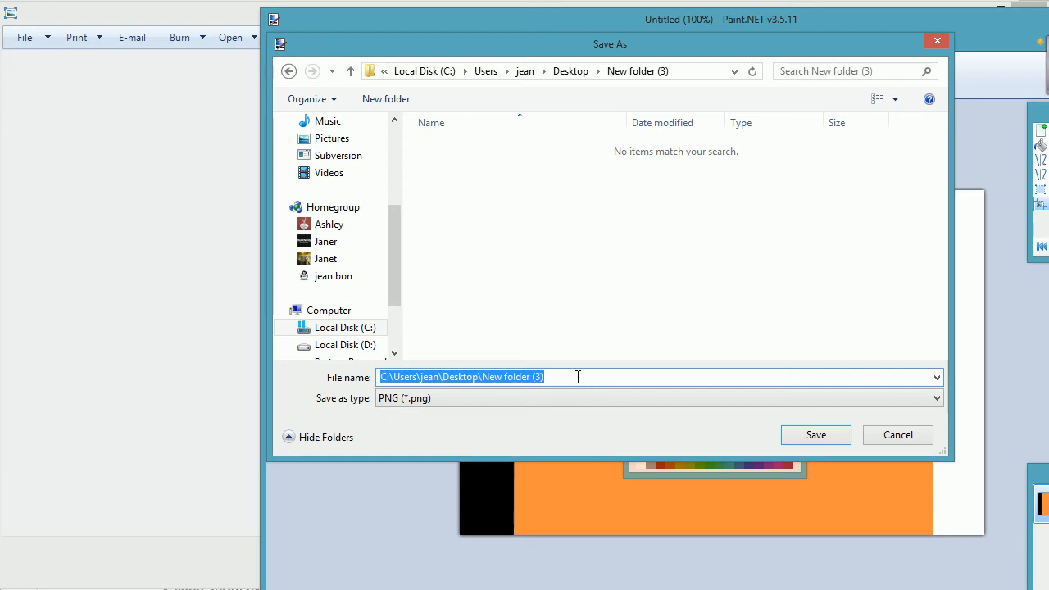
pyautogui.write('mon')
pyautogui.press('Return')
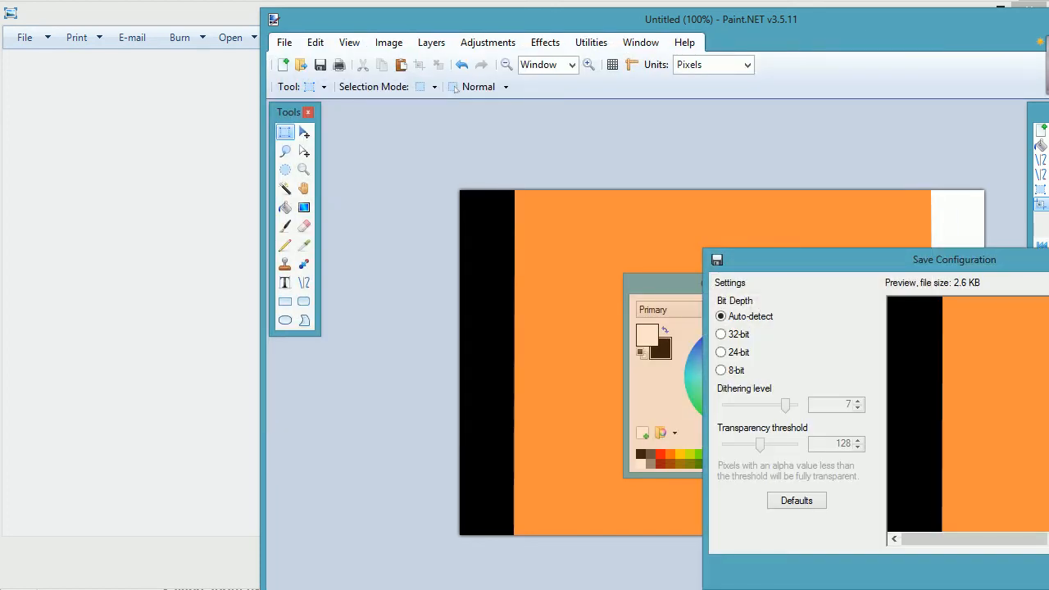
pyautogui.press('Return')
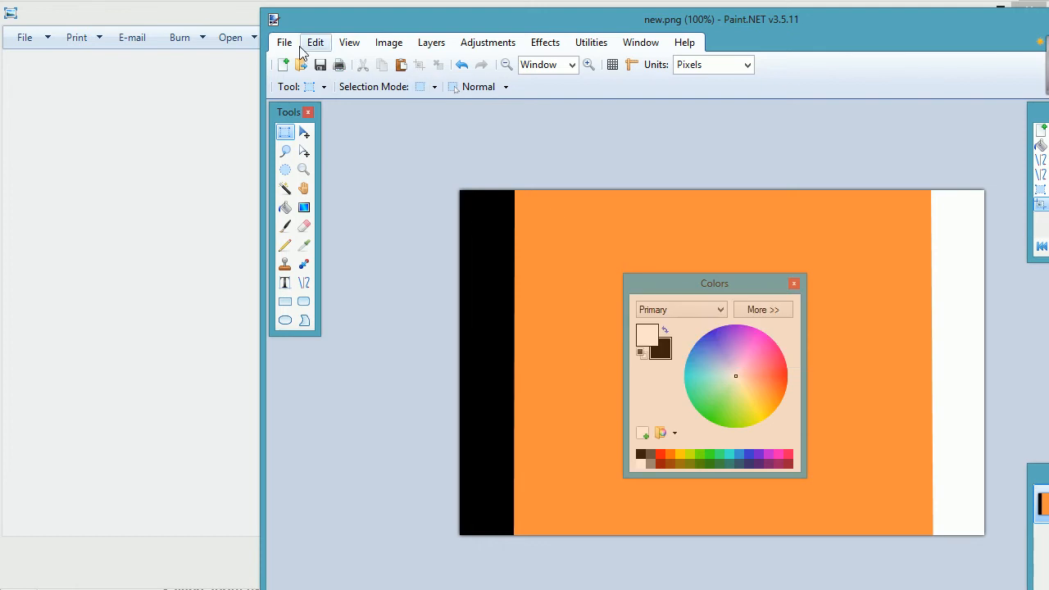
# - Save a JPEG copy of the image as new.jpg in the same folder
pyautogui.click(284, 42)
pyautogui.click(317, 172)
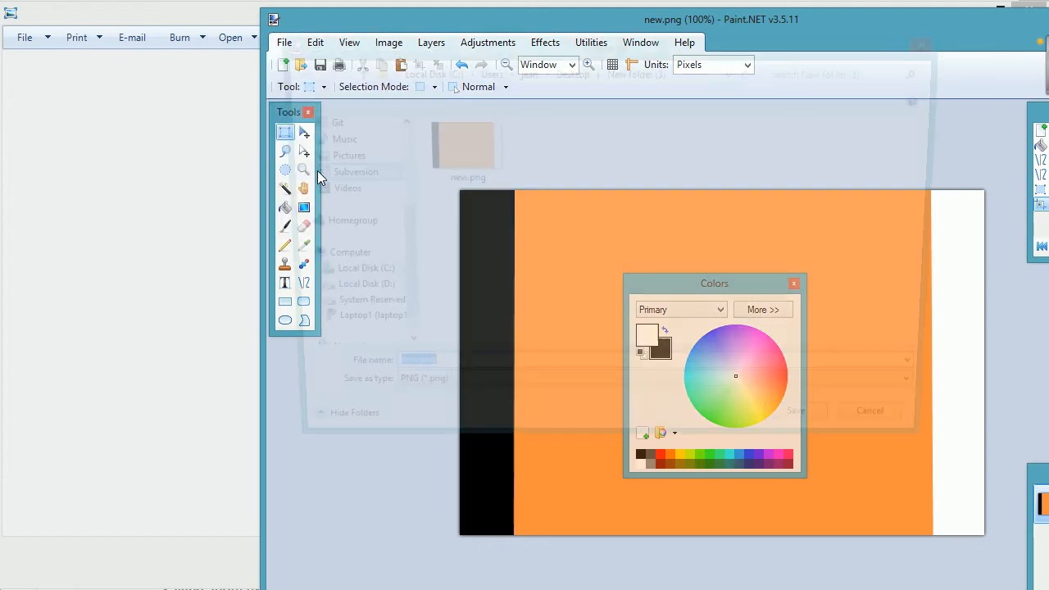
pyautogui.click(442, 396)
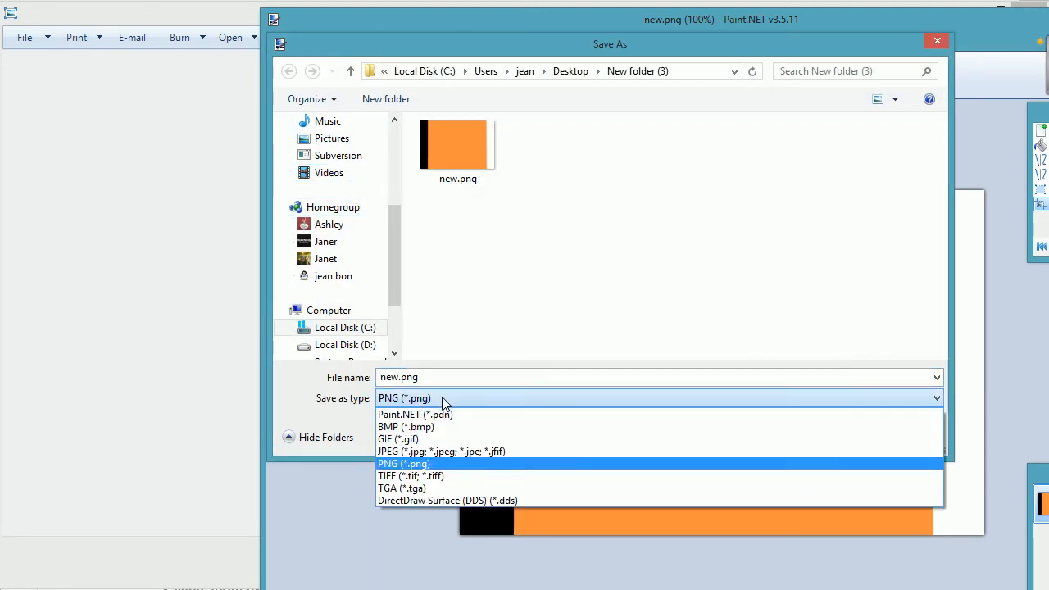
pyautogui.click(459, 451)
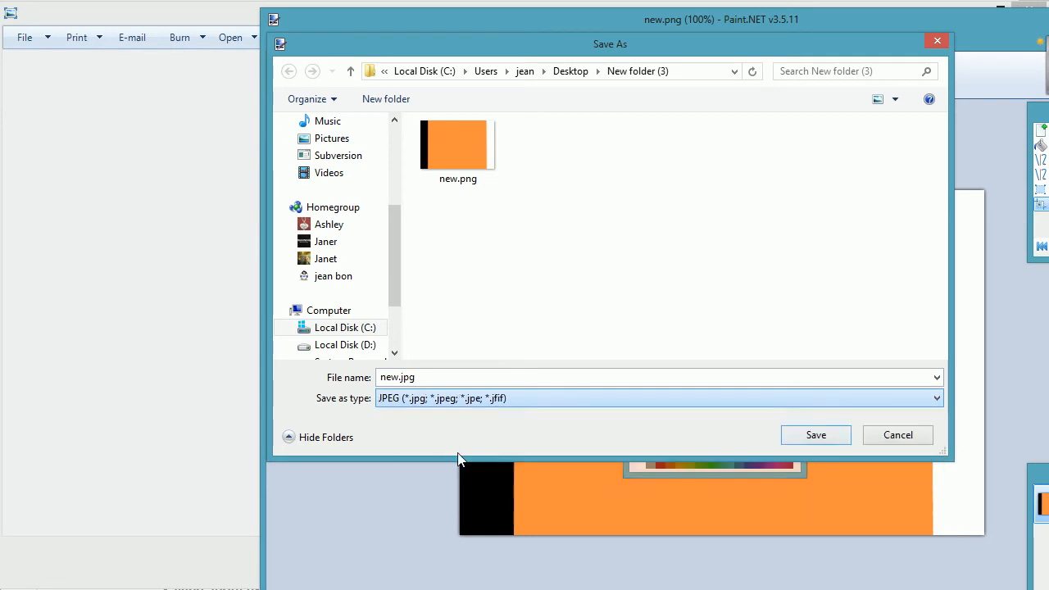
pyautogui.click(813, 436)
pyautogui.press('Return')
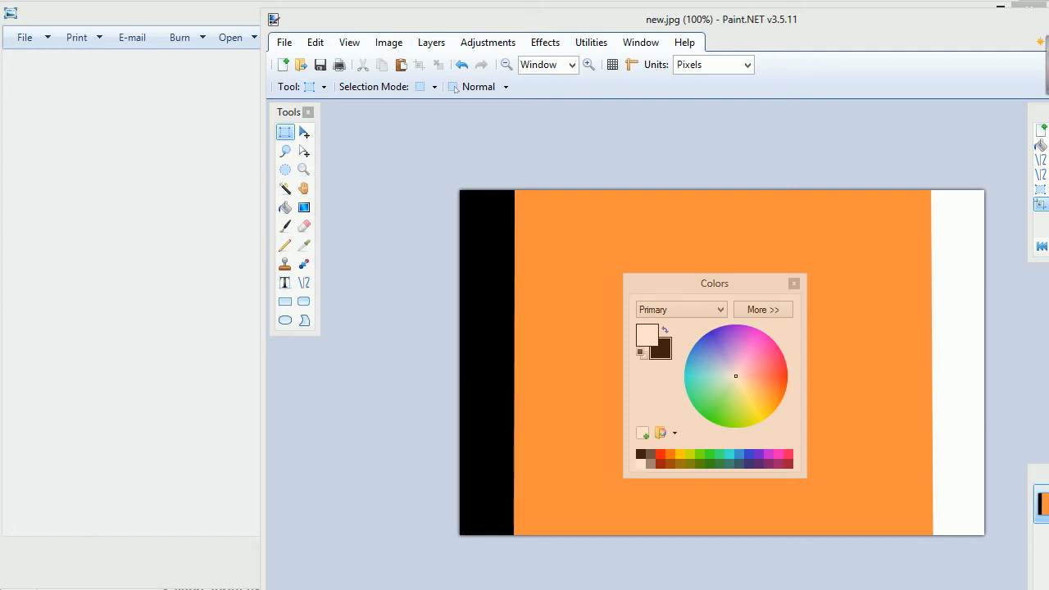
# - Open new.jpg from Windows Photo Viewer in Photo Gallery's editing view and close the viewer
pyautogui.moveTo(0, 0); pyautogui.dragTo(590, 6)
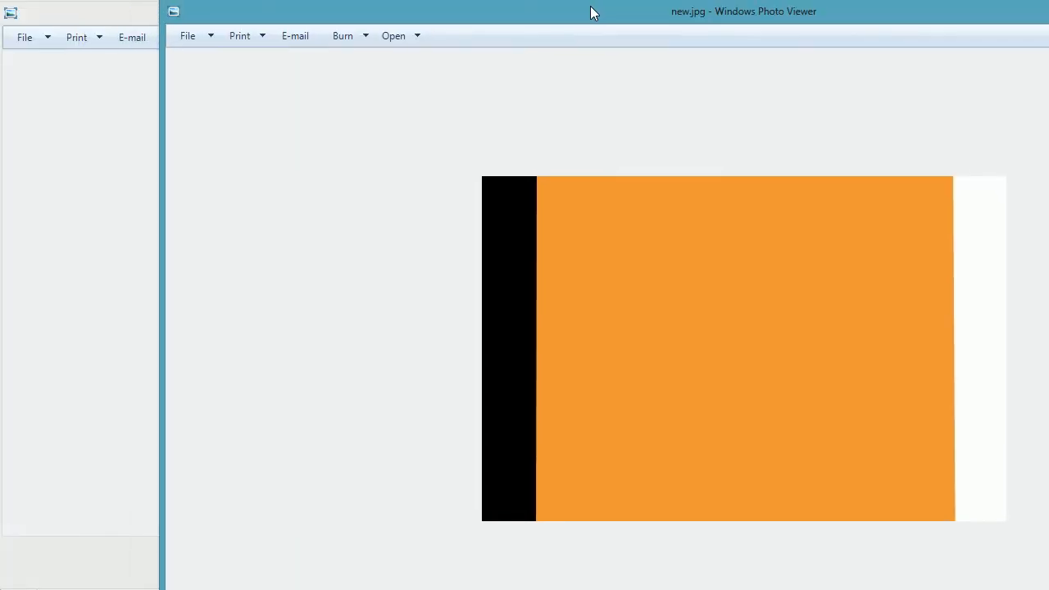
pyautogui.click(409, 35)
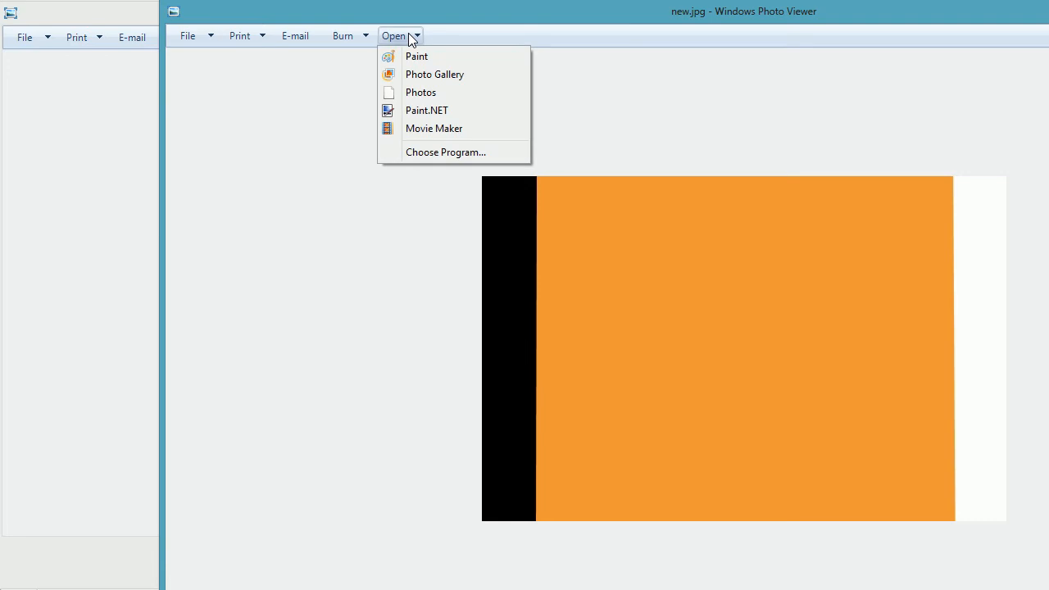
pyautogui.click(421, 77)
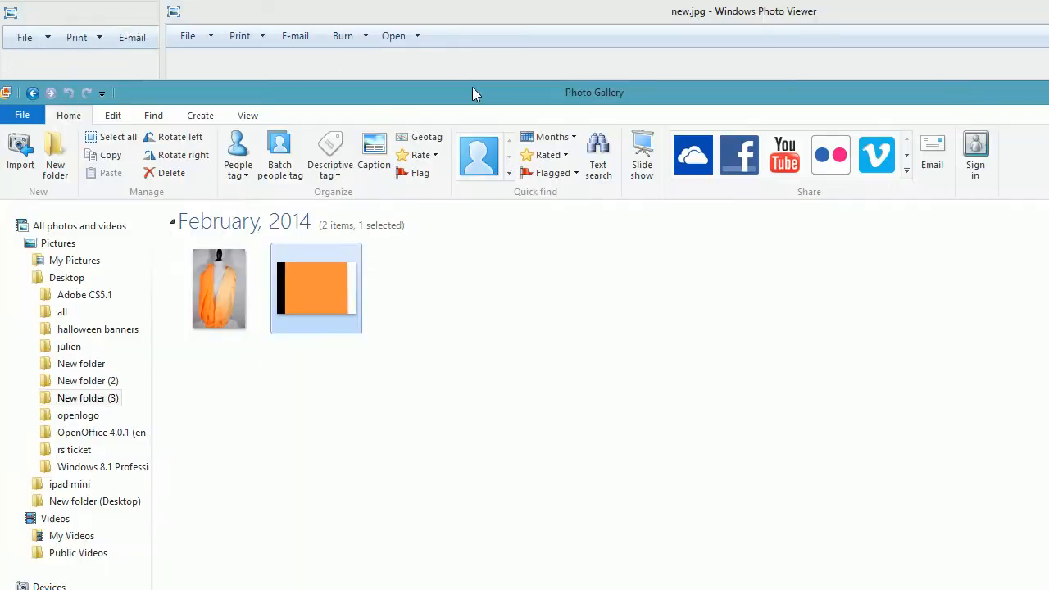
pyautogui.moveTo(471, 87); pyautogui.dragTo(623, 55)
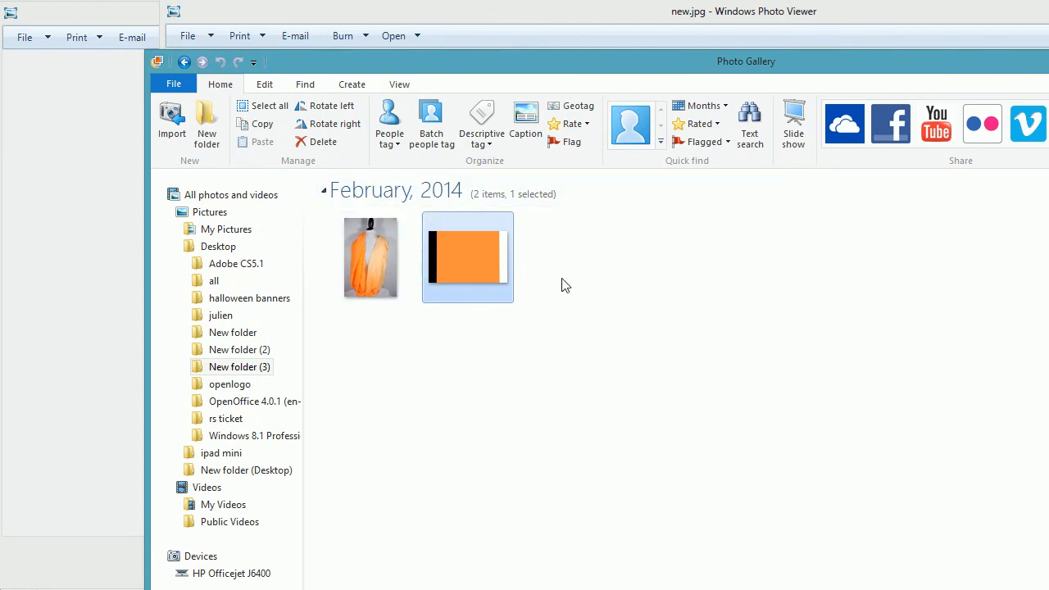
pyautogui.doubleClick(459, 246)
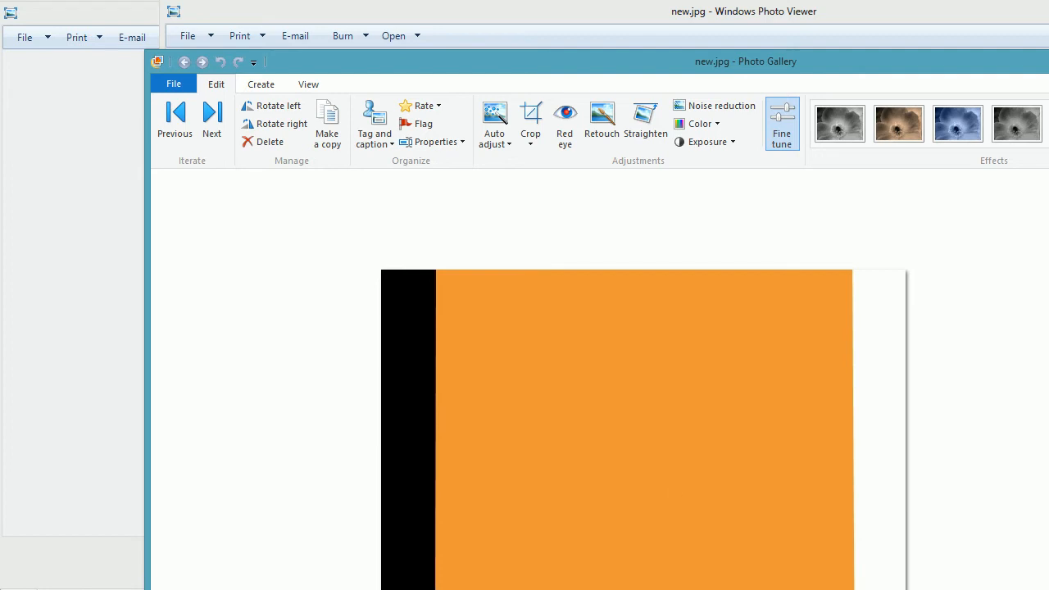
pyautogui.click(954, 35)
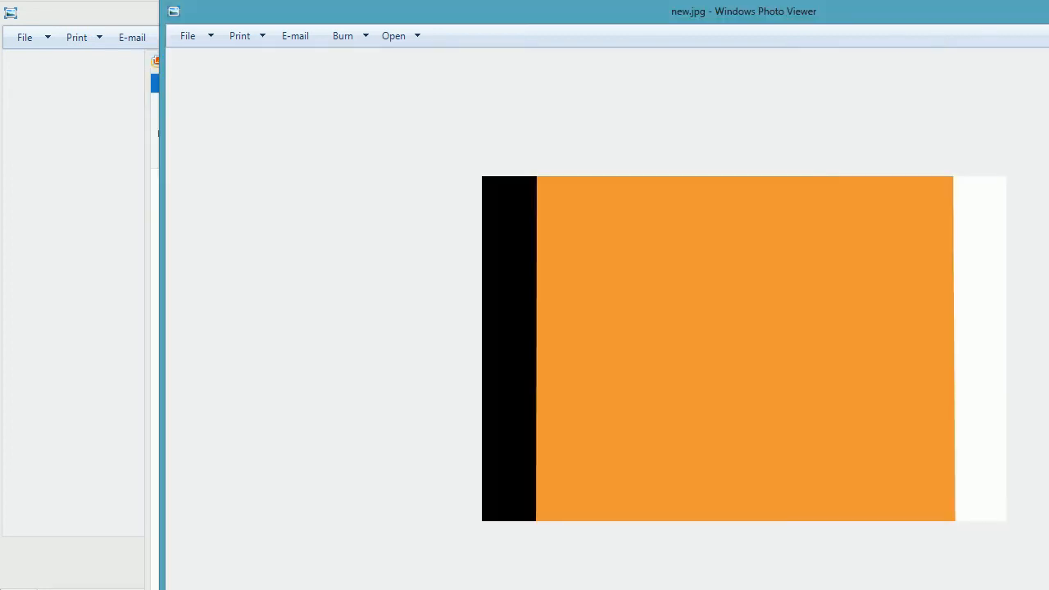
pyautogui.hotkey('alt', 'F4')
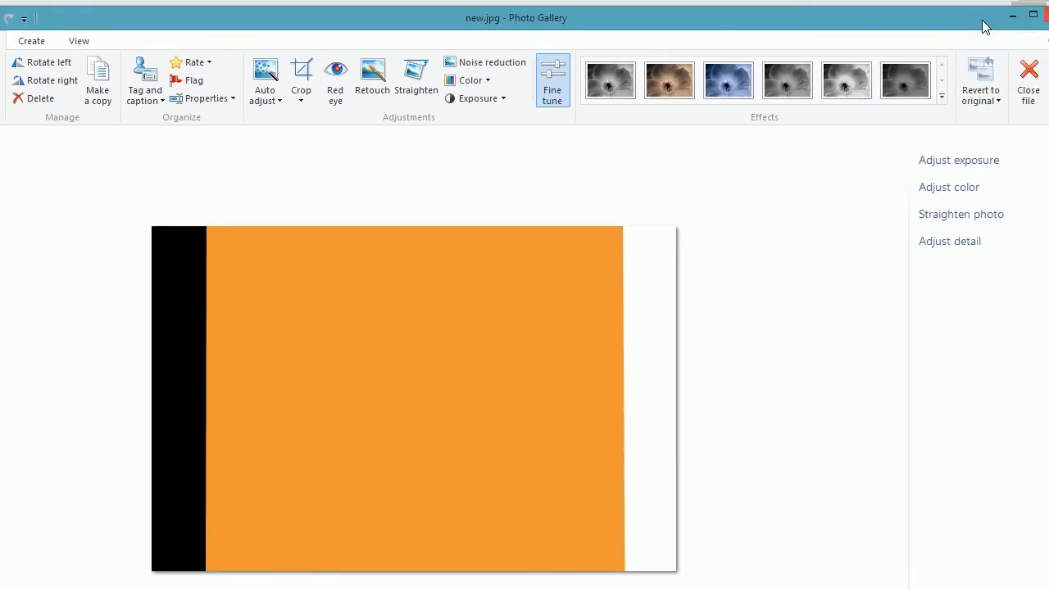
# - Show the exposure adjustments with the histogram for new.jpg and switch to the scarf photo
pyautogui.click(939, 153)
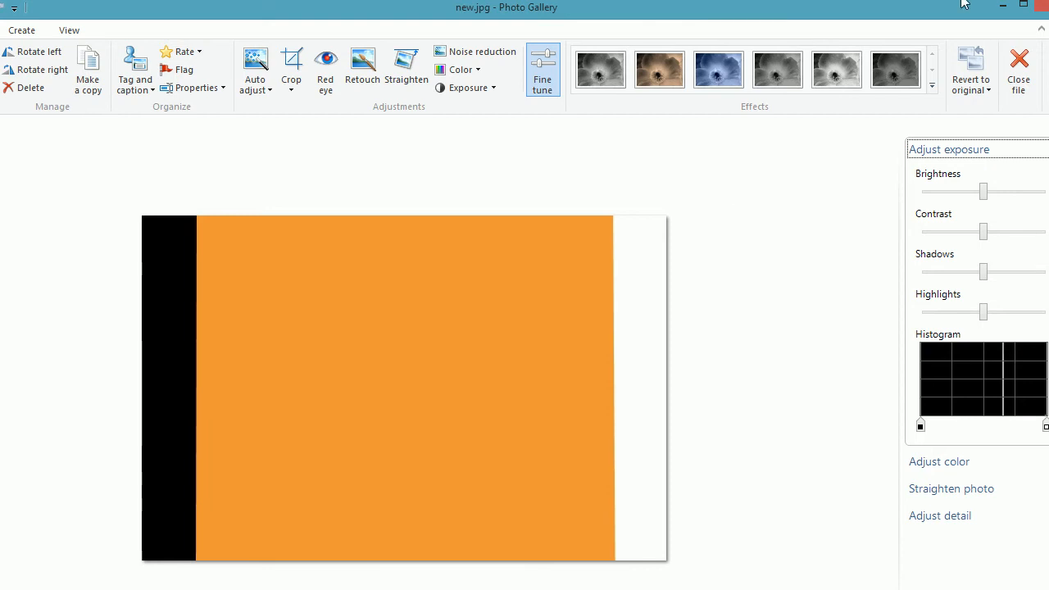
pyautogui.moveTo(1048, 589); pyautogui.dragTo(1047, 589)
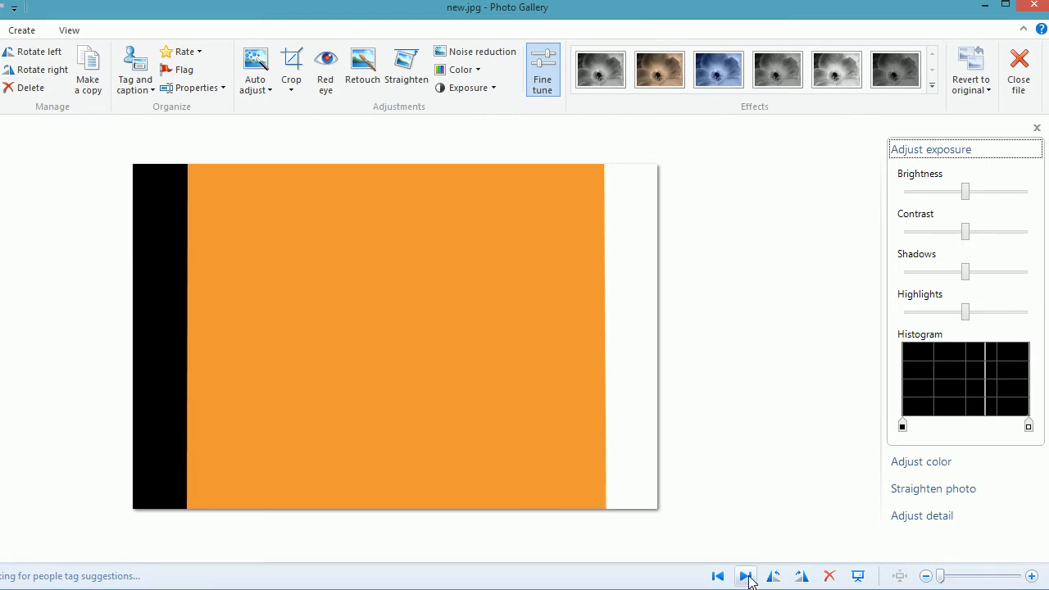
pyautogui.click(746, 576)
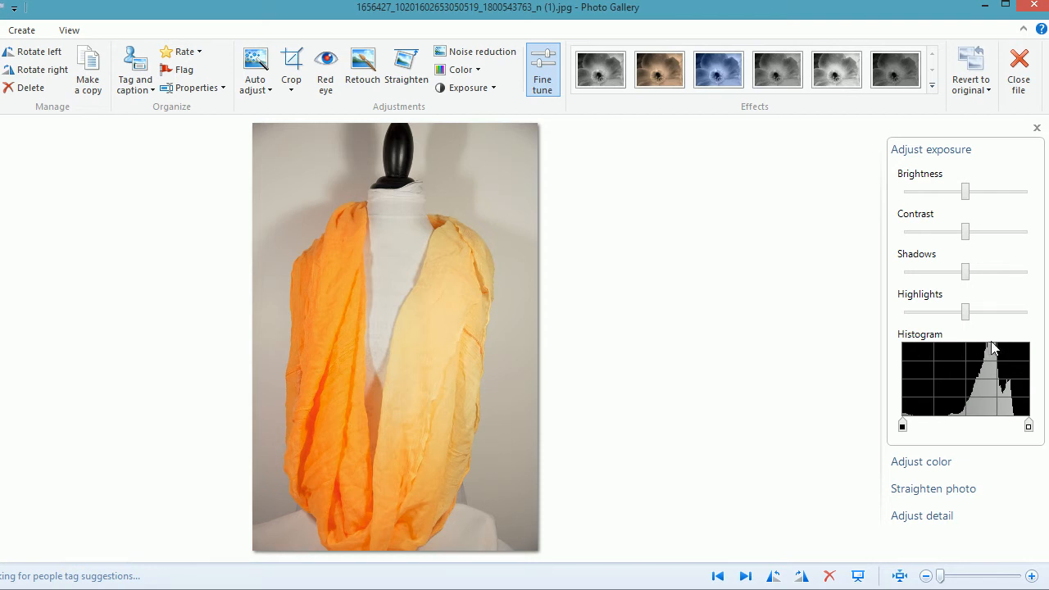
# - Reduce the scarf photo's brightness very slightly and lower its contrast a little more
pyautogui.moveTo(968, 191); pyautogui.dragTo(962, 192)
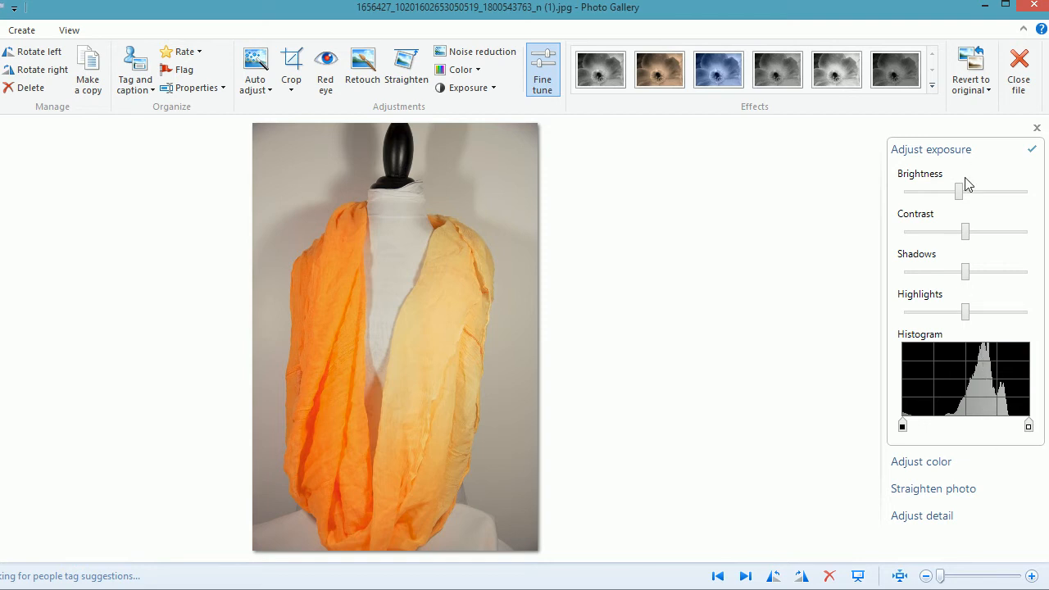
pyautogui.moveTo(962, 197)
pyautogui.mouseDown()
pyautogui.moveTo(979, 198)
pyautogui.moveTo(963, 197)
pyautogui.mouseUp()
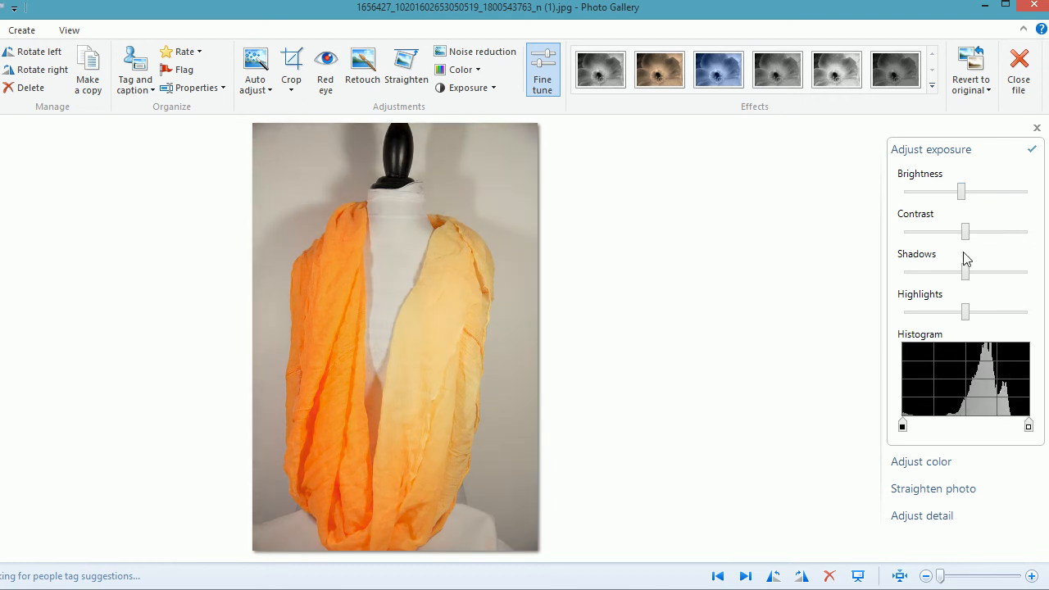
pyautogui.moveTo(964, 232); pyautogui.dragTo(948, 236)
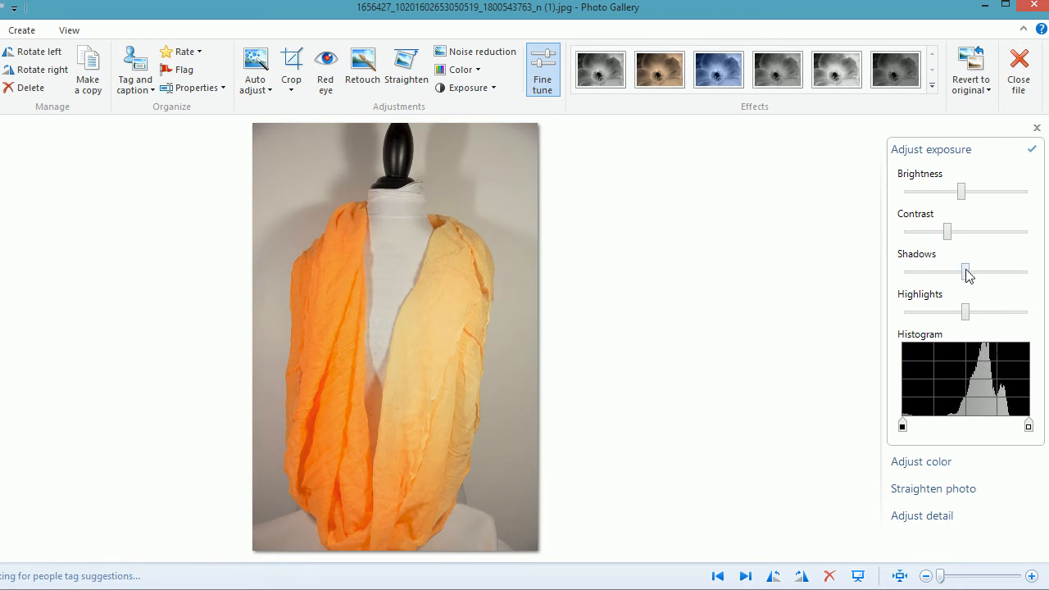
# - Raise the scarf photo's shadows to near maximum, lower the highlights, and set the brightness slightly above the midpoint
pyautogui.moveTo(965, 273); pyautogui.dragTo(1025, 293)
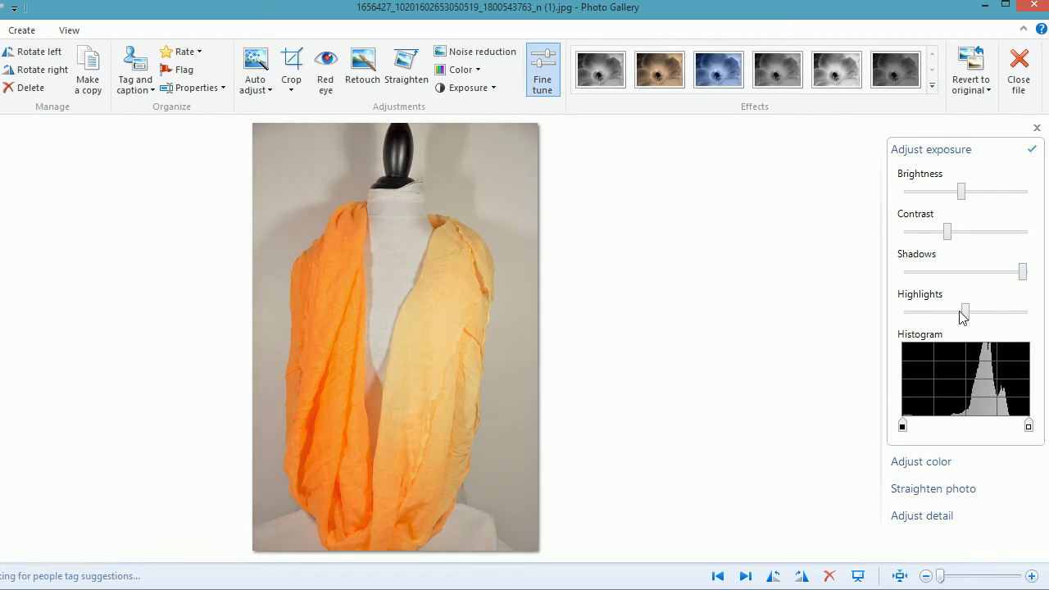
pyautogui.moveTo(966, 315); pyautogui.dragTo(936, 323)
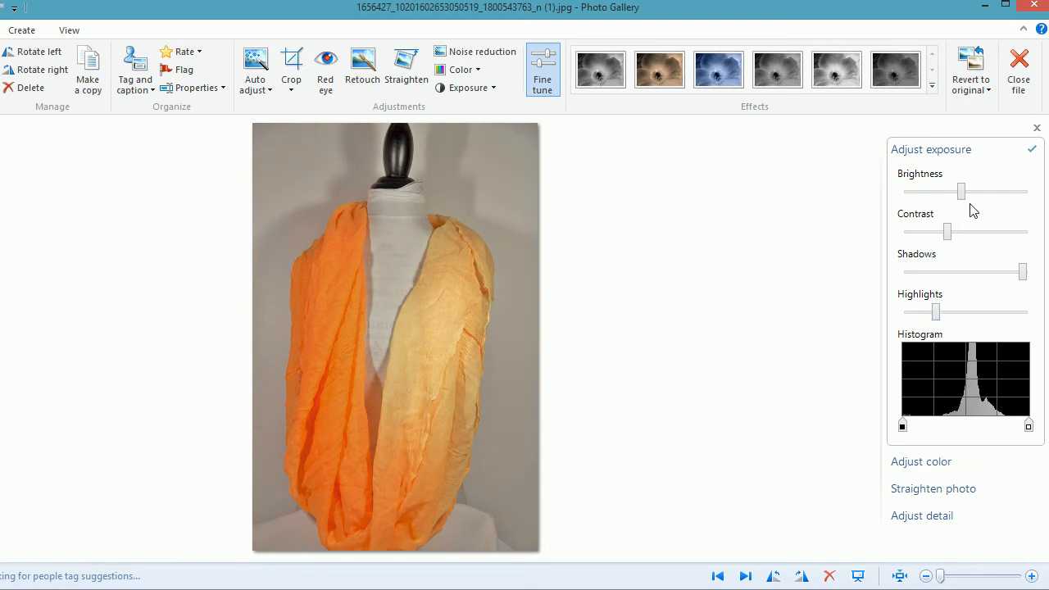
pyautogui.moveTo(964, 192); pyautogui.dragTo(975, 201)
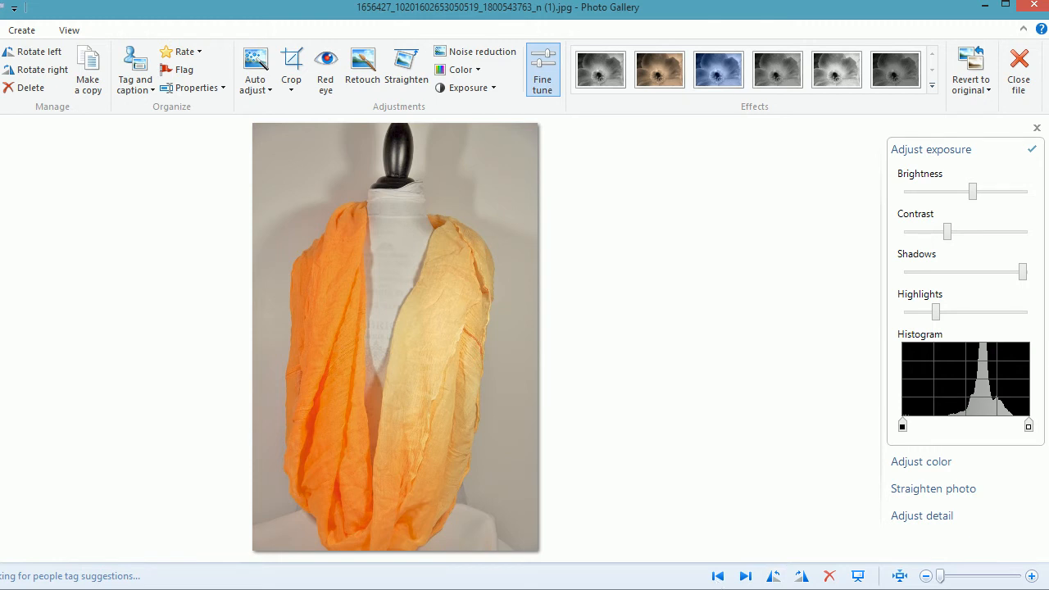
# - Compare the scarf photo with new.jpg, then lower the scarf's highlights again and raise its brightness further
pyautogui.click(721, 576)
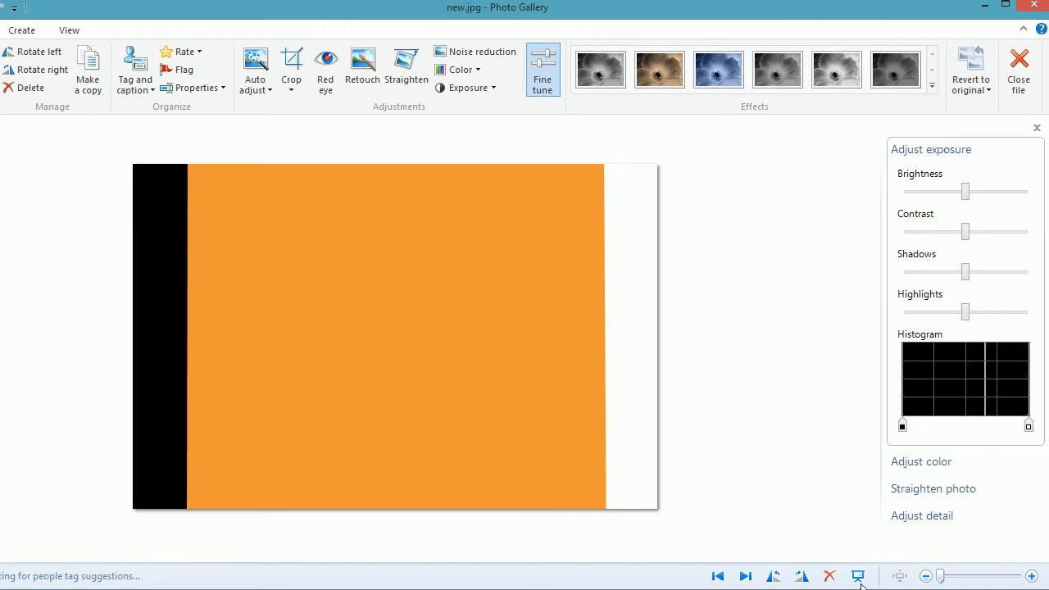
pyautogui.click(744, 575)
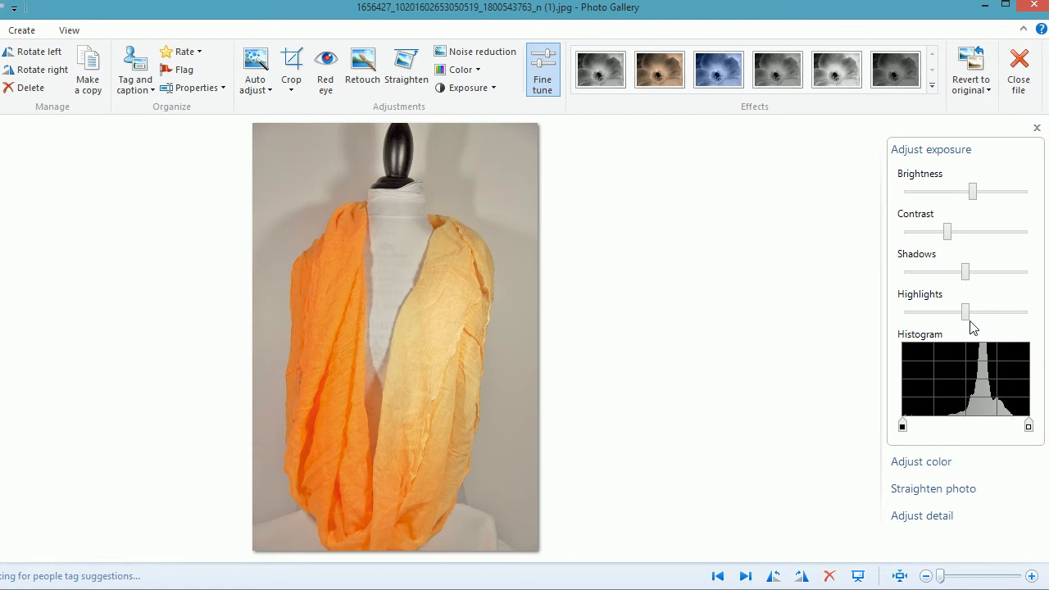
pyautogui.moveTo(965, 319); pyautogui.dragTo(944, 328)
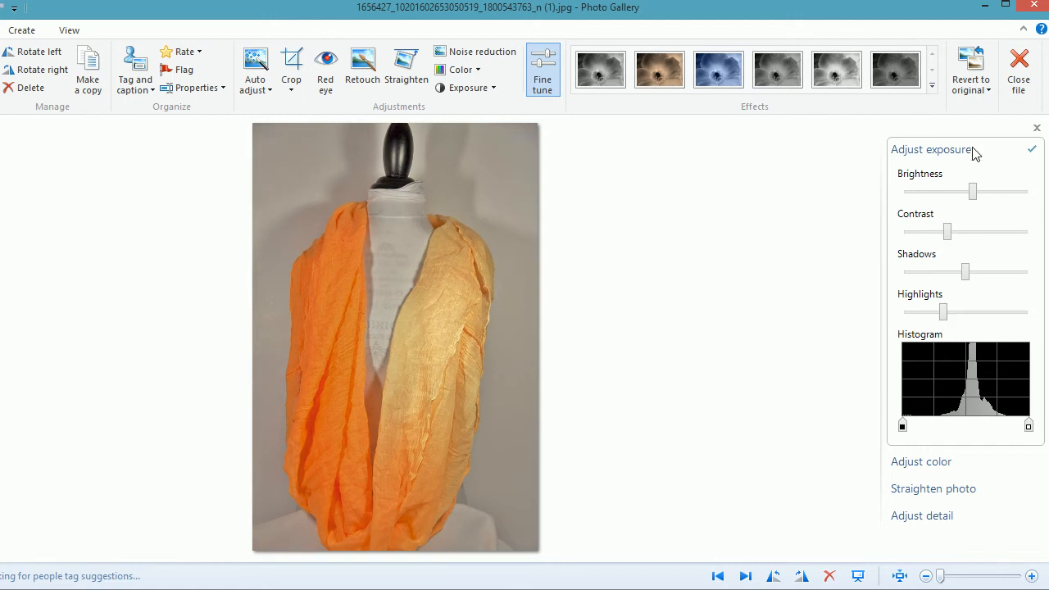
pyautogui.moveTo(977, 201); pyautogui.dragTo(987, 204)
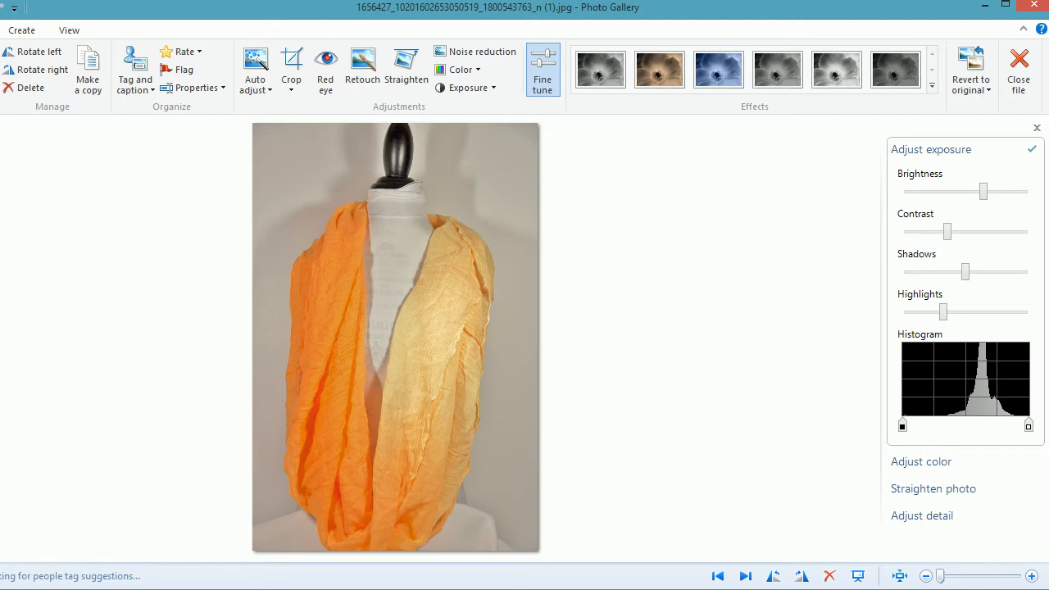
# - Switch to Chrome and look at the options available for the eBay Radio logo on the kiOui home page
pyautogui.click(325, 589)
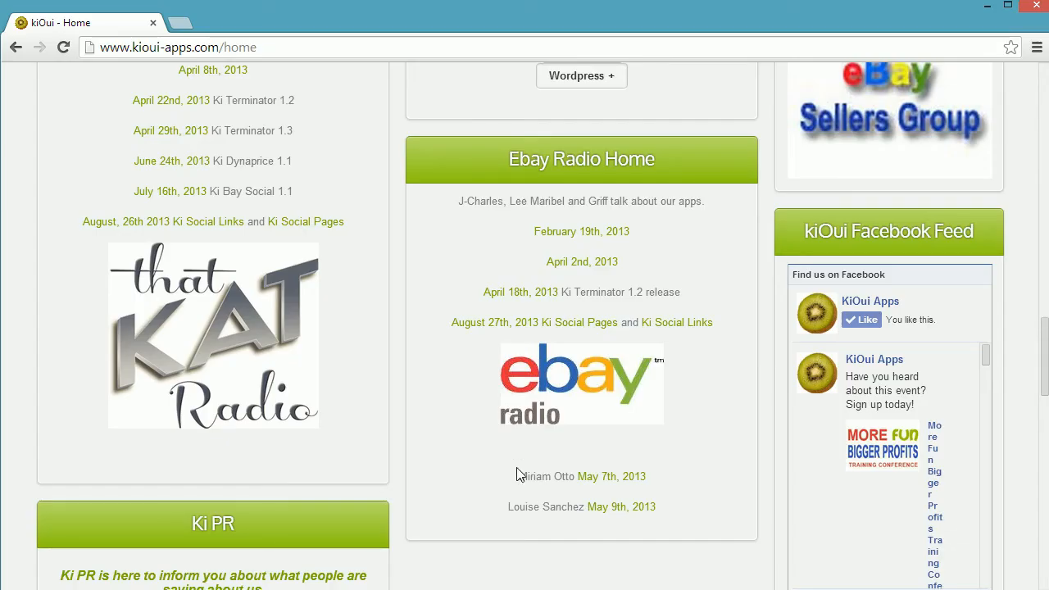
pyautogui.rightClick(582, 375)
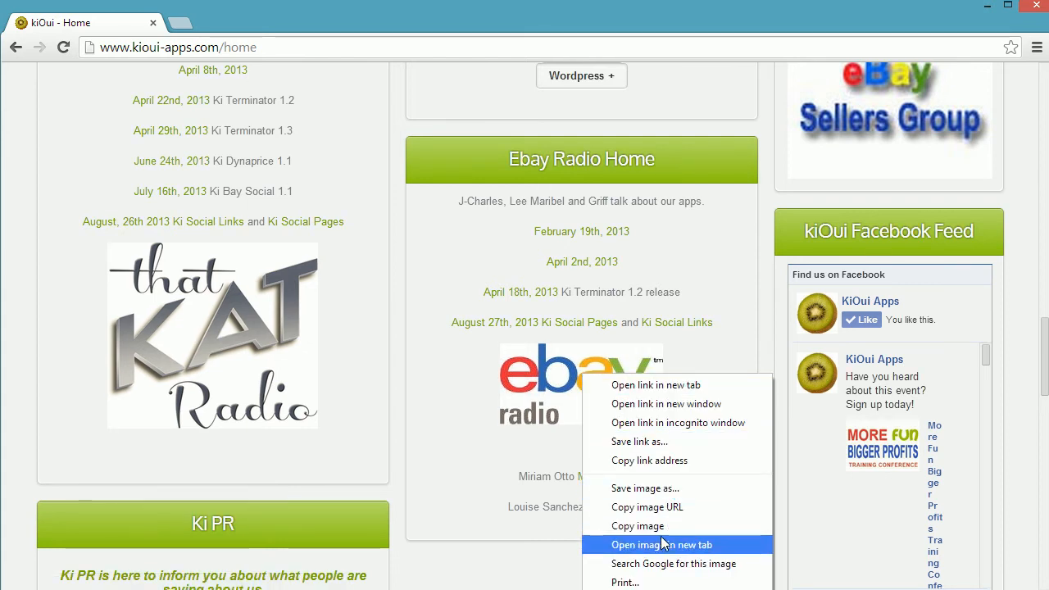
pyautogui.click(525, 472)
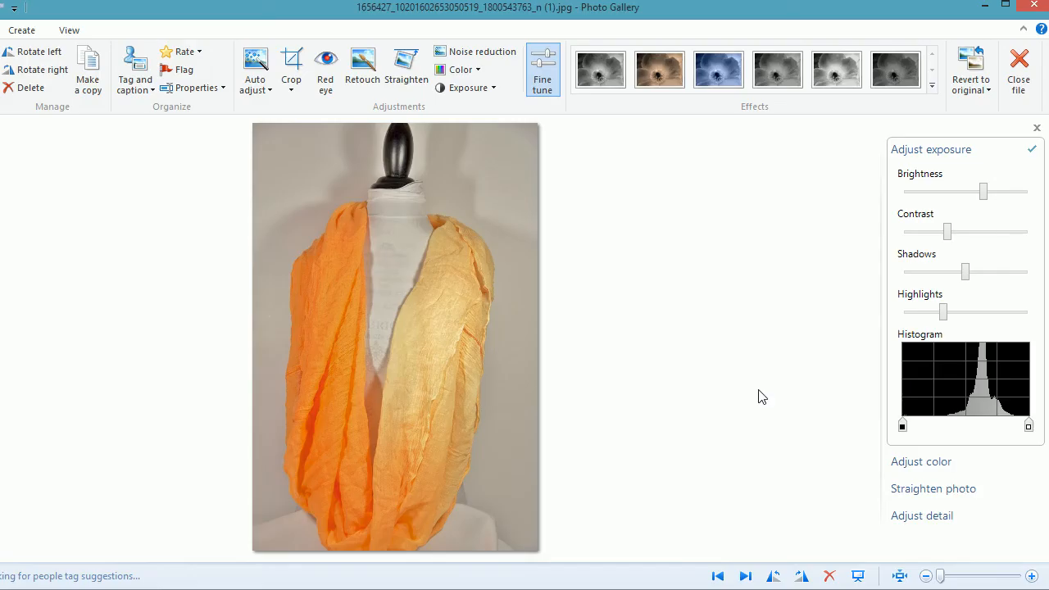
# - Switch to Chrome and save the eBay Radio logo from the kiOui home page as ebay radio.jpg
pyautogui.hotkey('ctrl', 'shift', 'c')
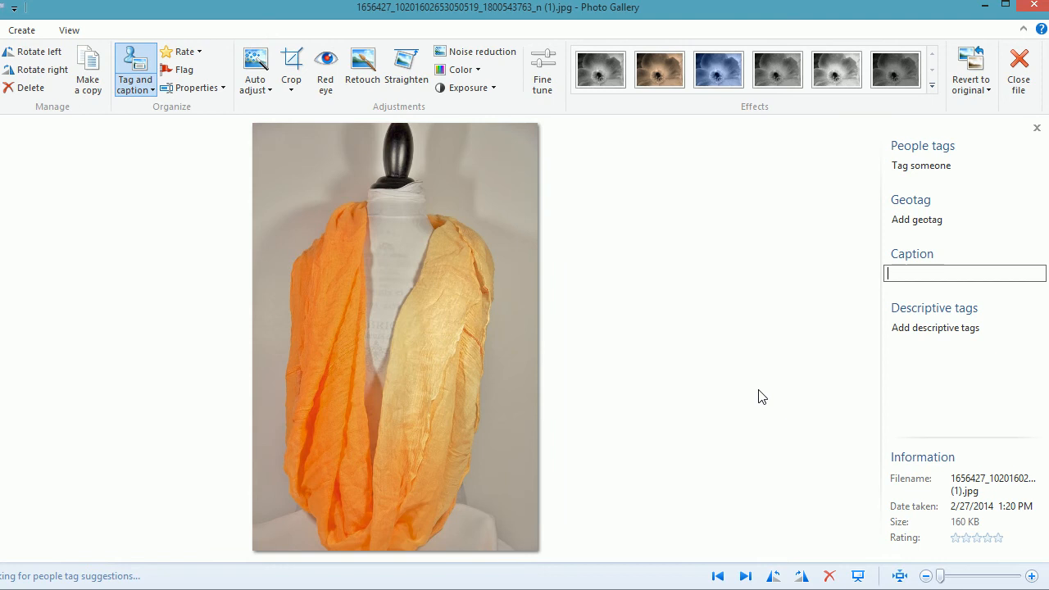
pyautogui.click(759, 390)
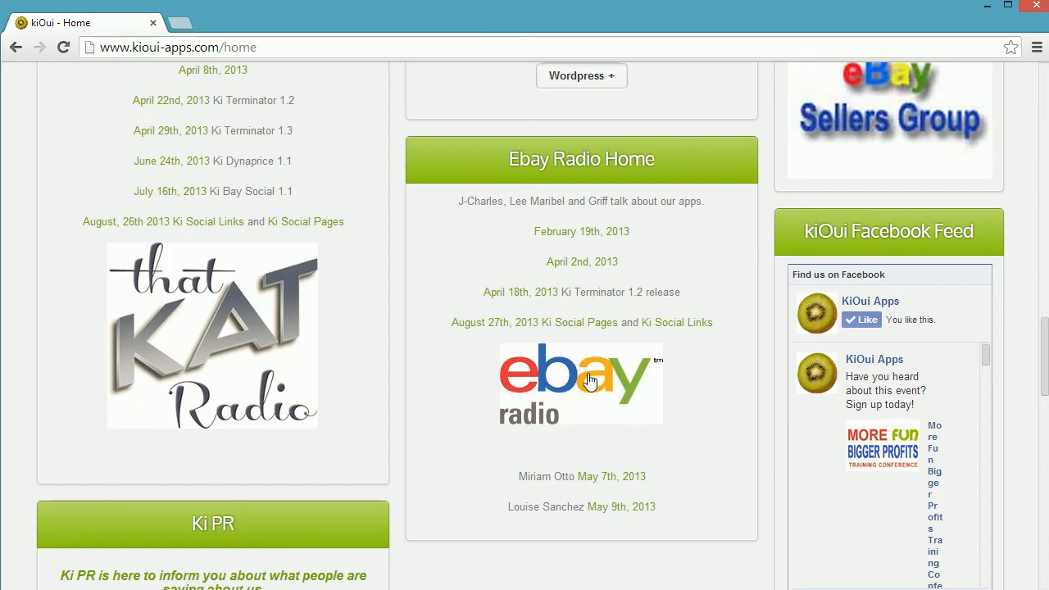
pyautogui.rightClick(587, 370)
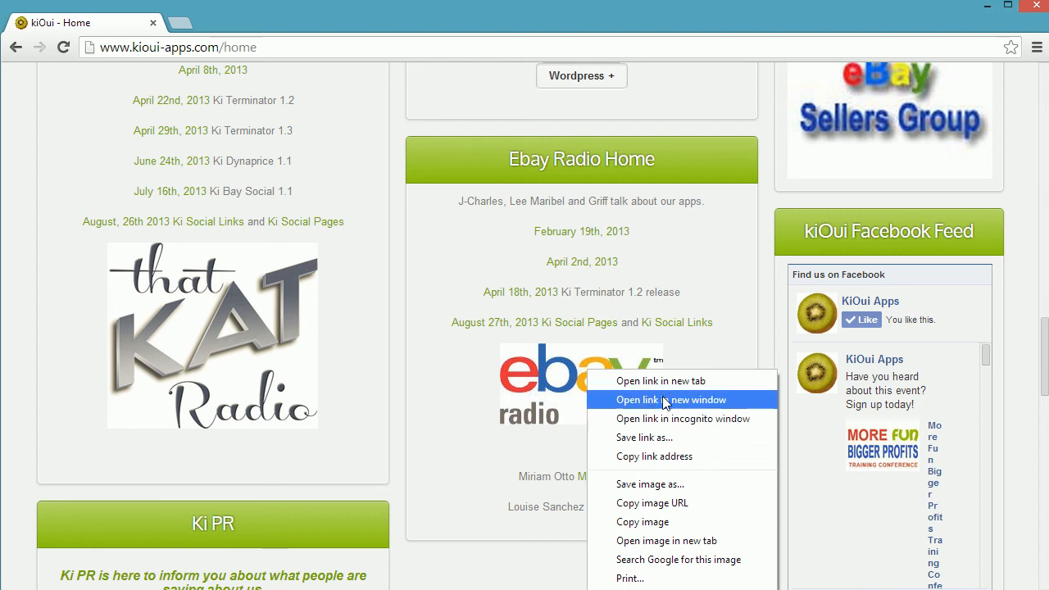
pyautogui.click(655, 484)
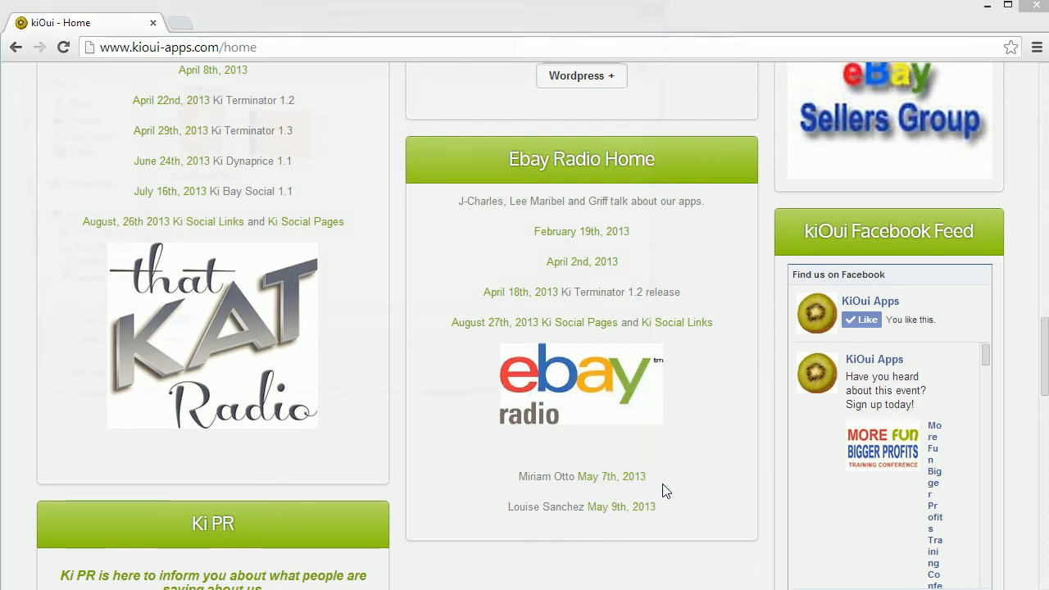
pyautogui.click(547, 399)
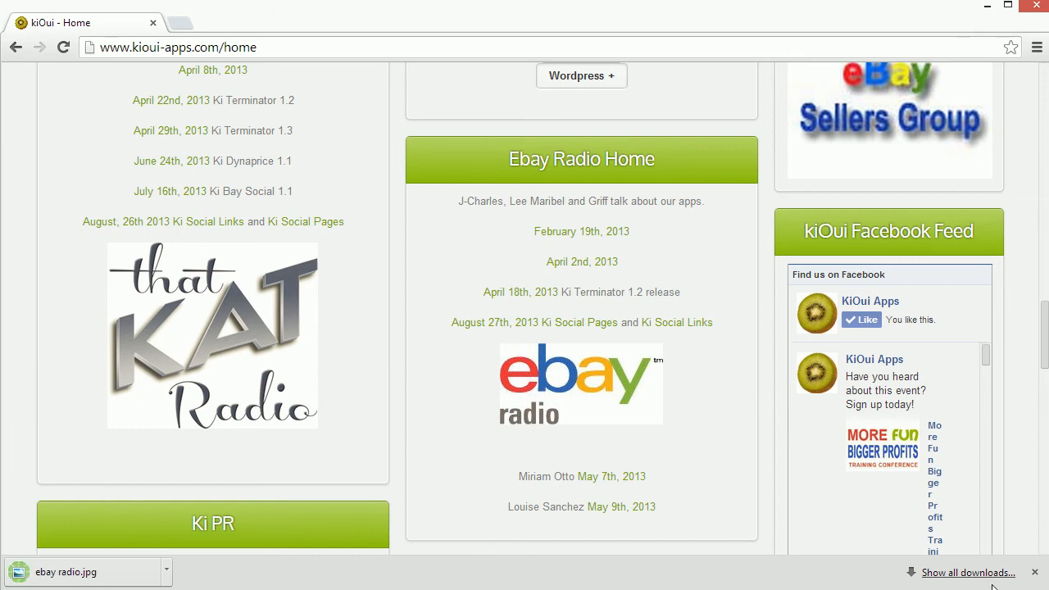
pyautogui.click(1034, 572)
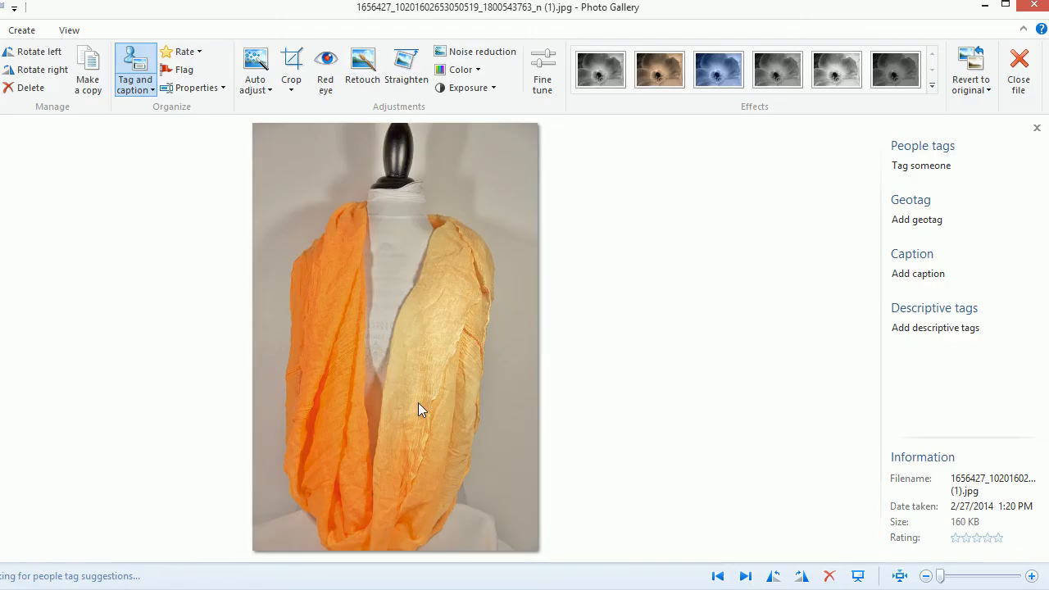
# - Check the exposure histogram of ebay radio.jpg in Photo Gallery, then step back through new.jpg to the scarf photo
pyautogui.press('Right')
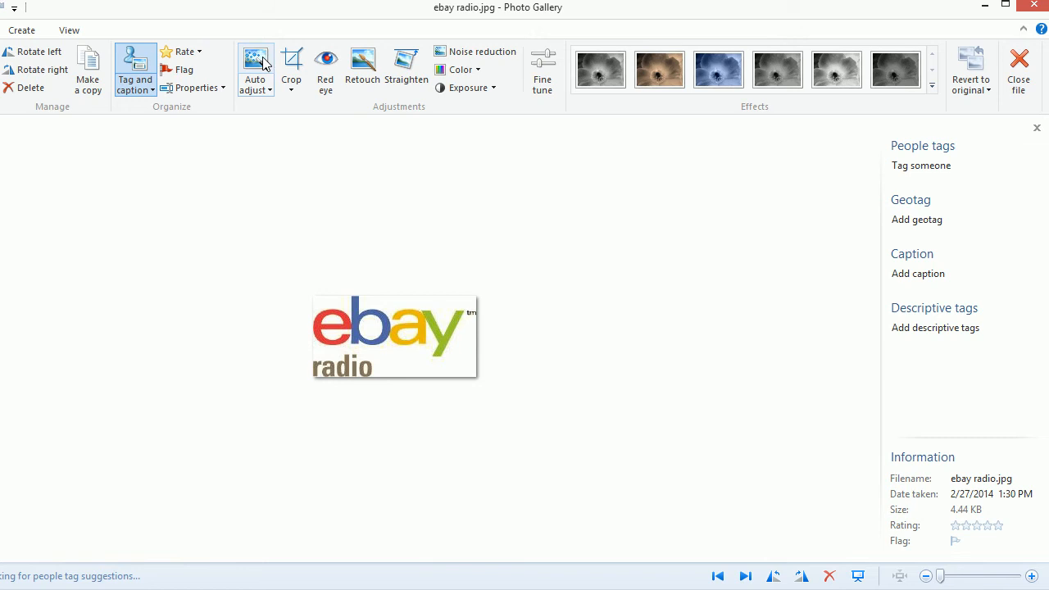
pyautogui.click(1036, 131)
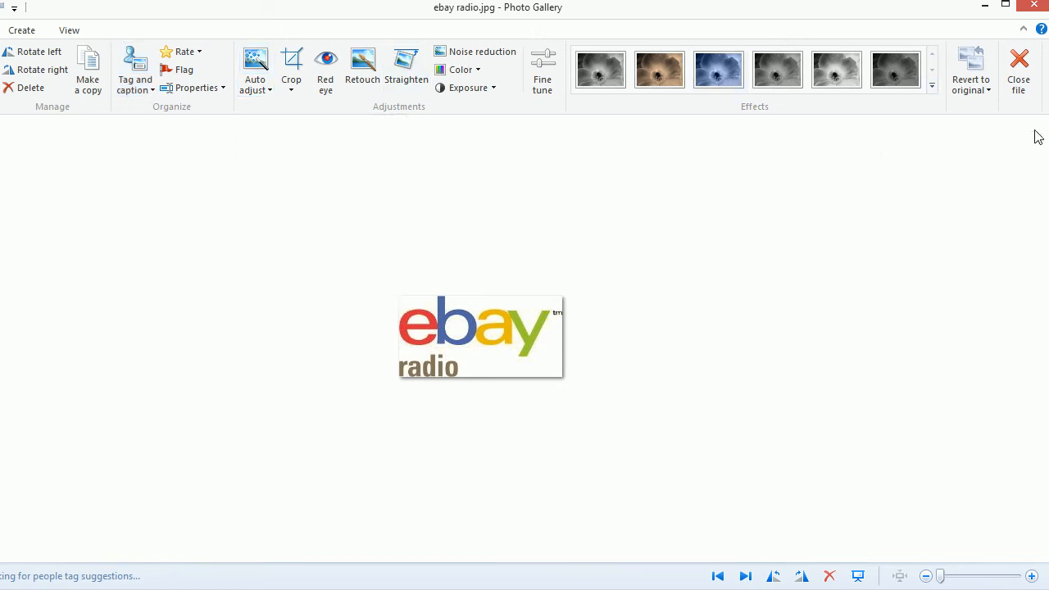
pyautogui.click(552, 95)
pyautogui.click(970, 156)
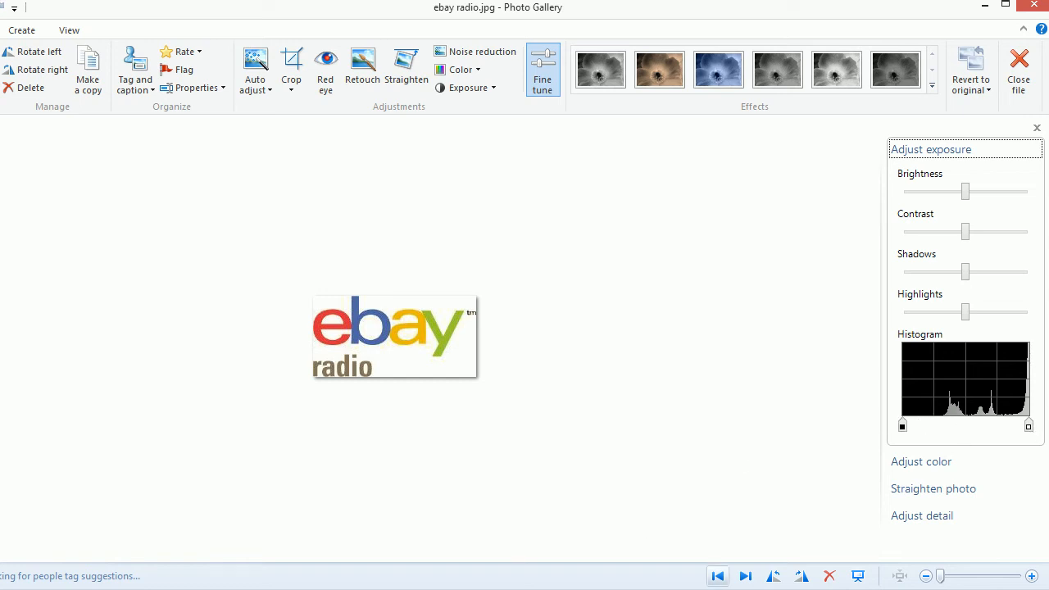
pyautogui.click(717, 577)
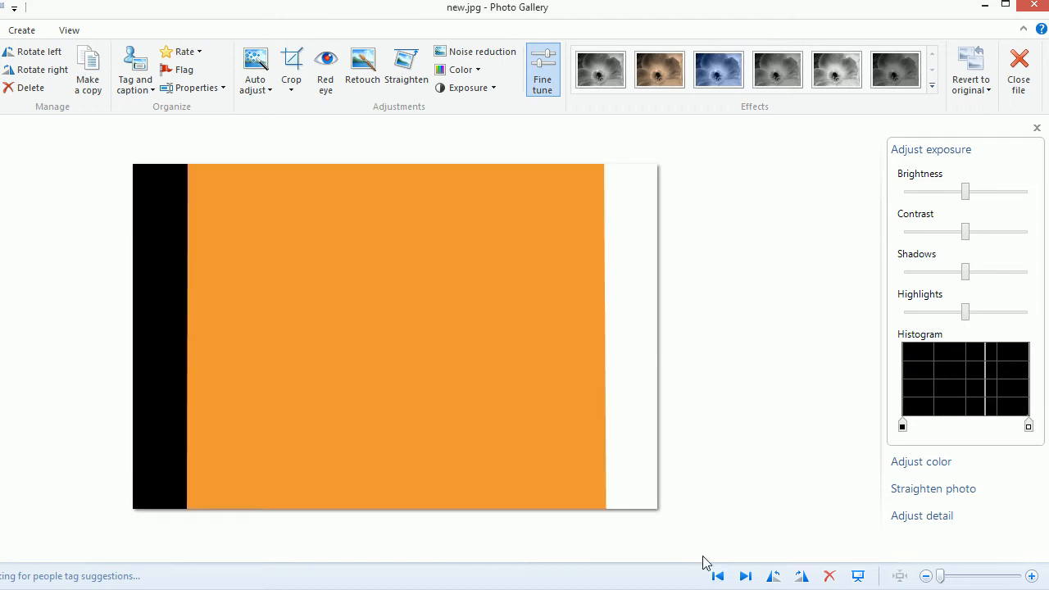
pyautogui.click(718, 577)
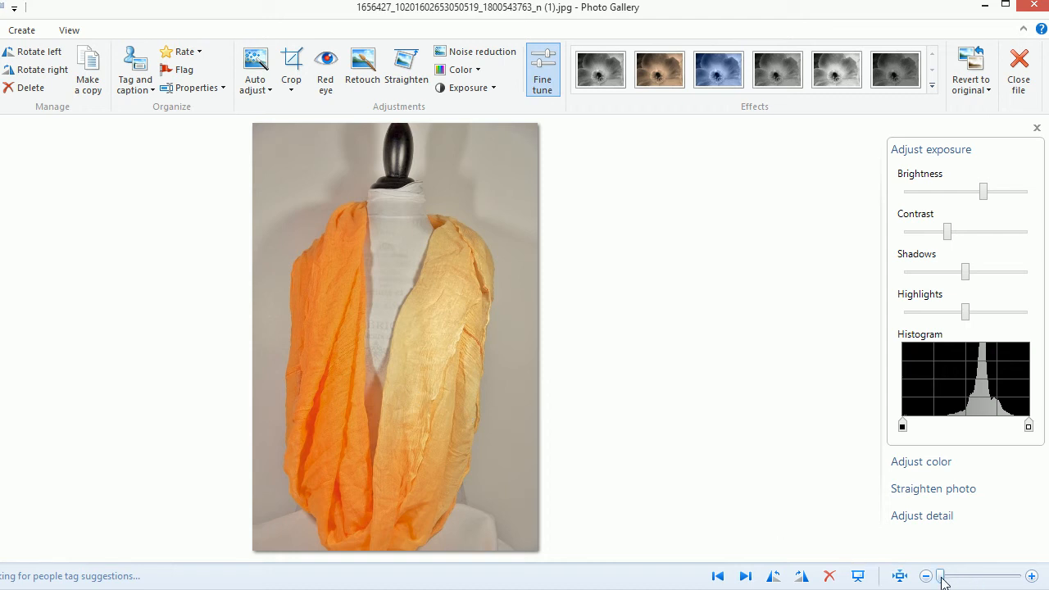
# - Examine the scarf's fabric and colors up close, then close Photo Gallery
pyautogui.moveTo(943, 580); pyautogui.dragTo(969, 582)
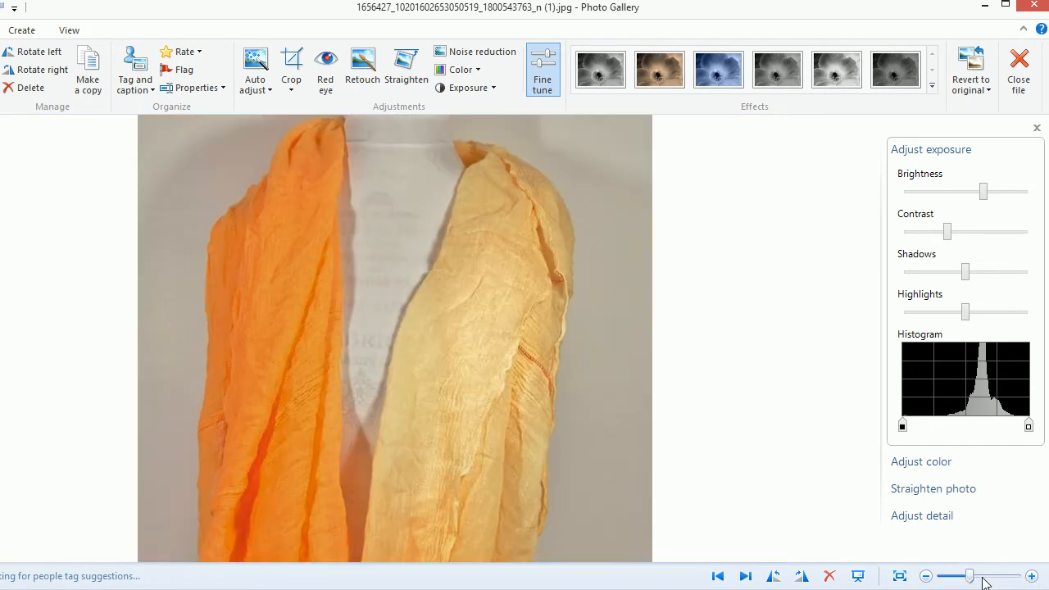
pyautogui.click(983, 582)
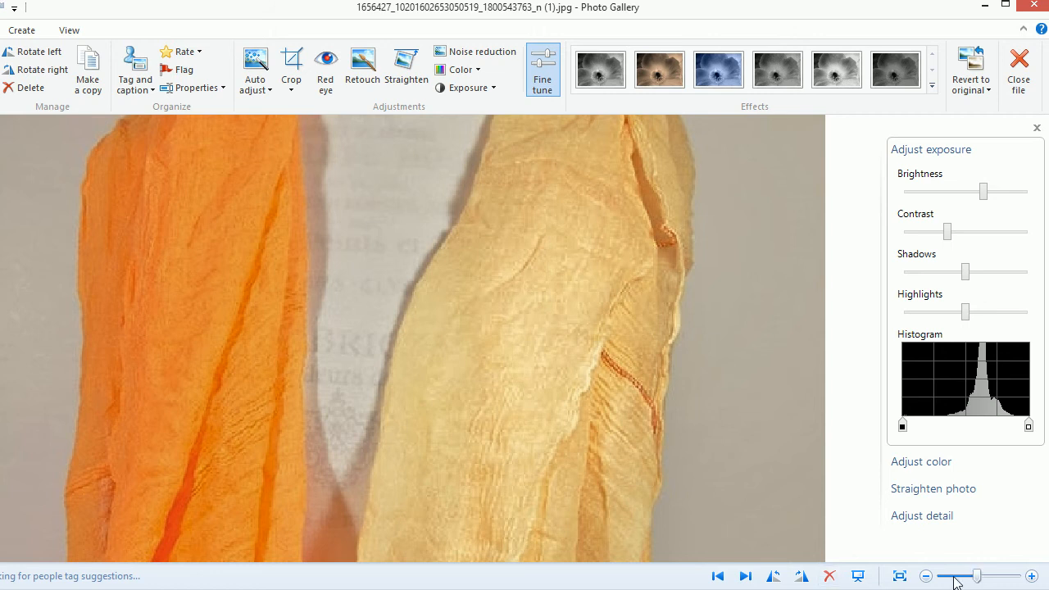
pyautogui.click(954, 581)
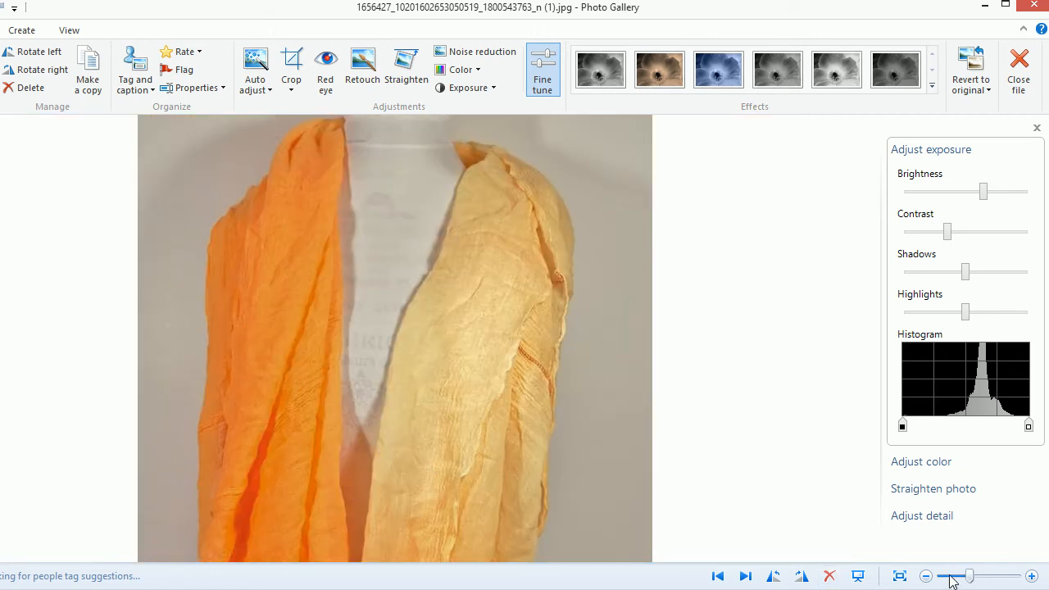
pyautogui.click(951, 582)
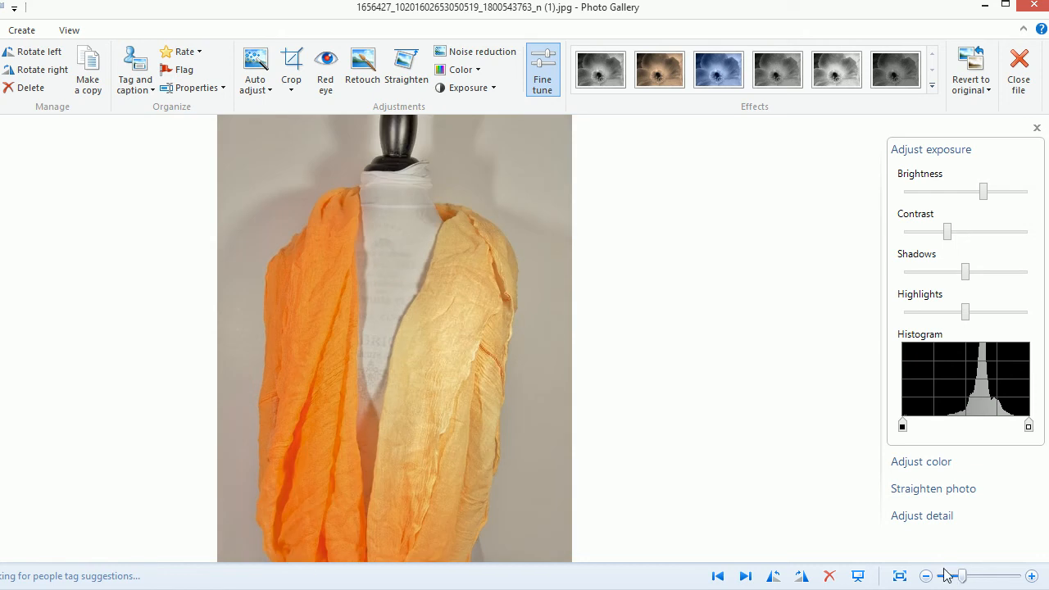
pyautogui.click(1034, 9)
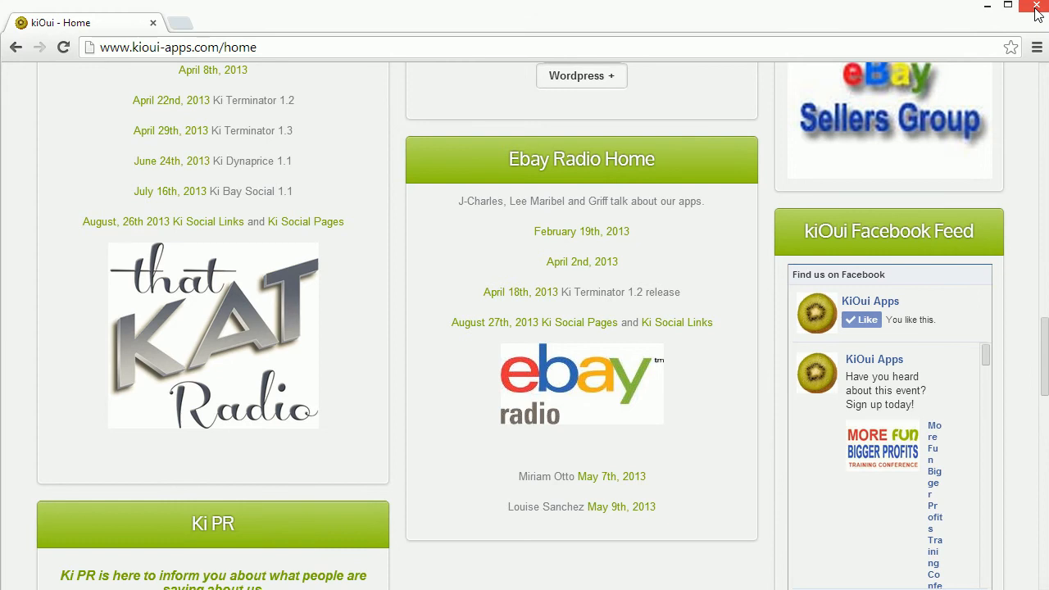
# - Switch to Paint.NET and resize its window, making it wider and slightly shorter
pyautogui.click(1048, 93)
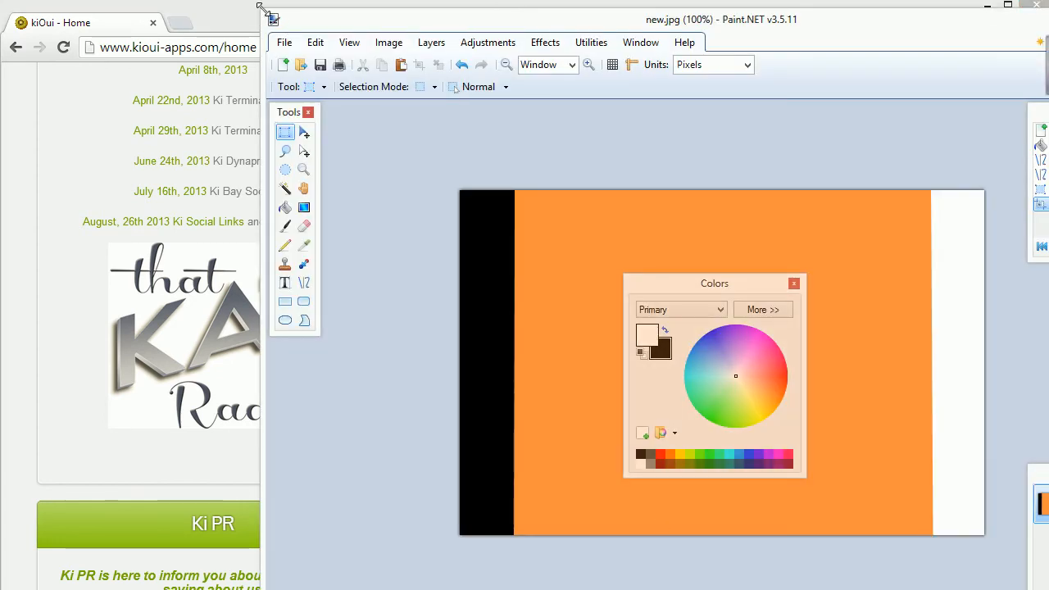
pyautogui.moveTo(258, 6); pyautogui.dragTo(77, 5)
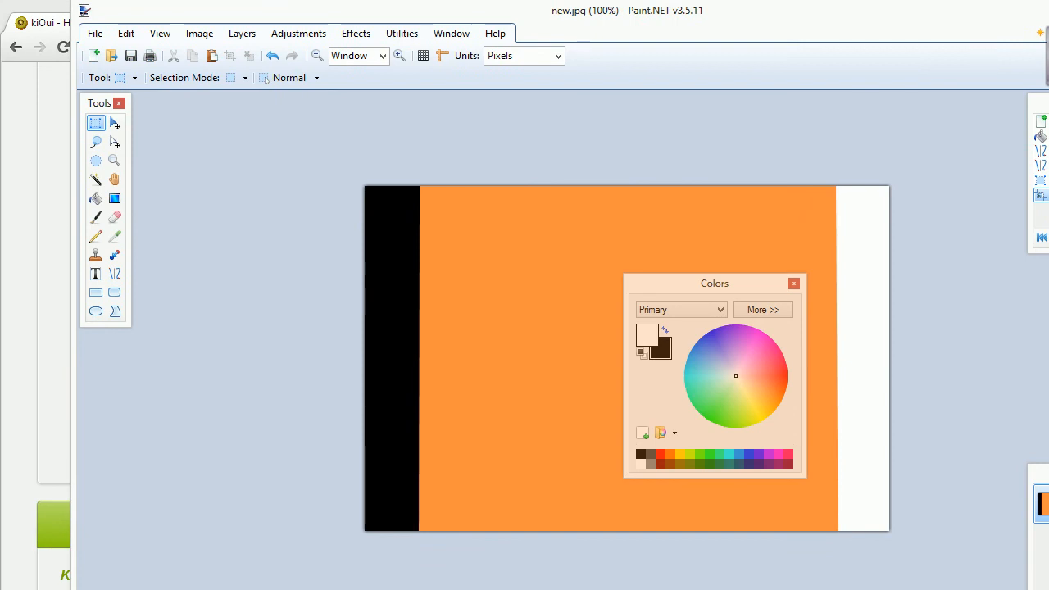
pyautogui.moveTo(71, 588); pyautogui.dragTo(50, 581)
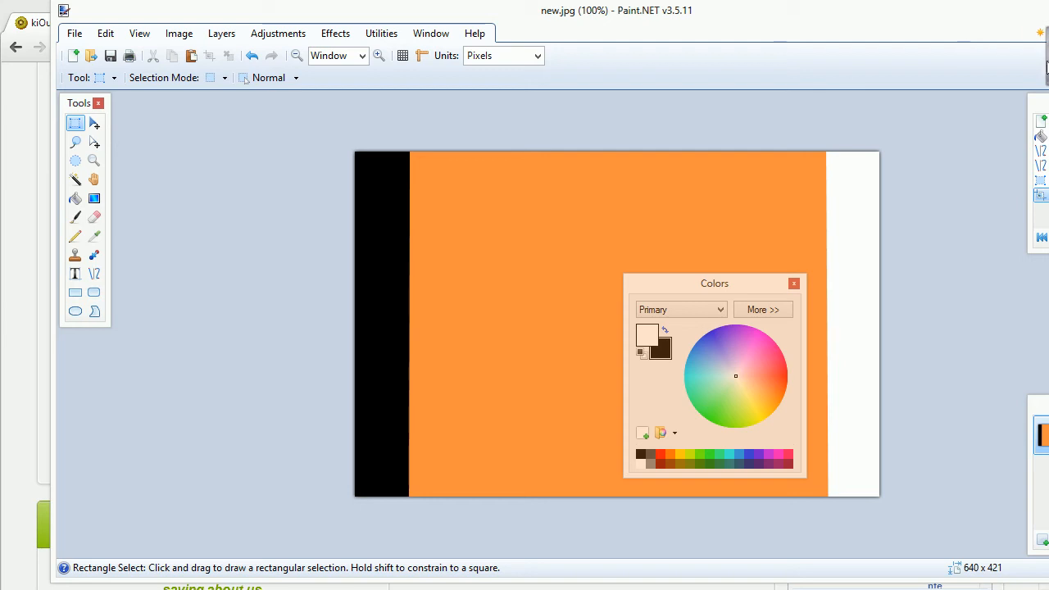
# - Close the untitled scarf image and discard its unsaved changes
pyautogui.click(1045, 57)
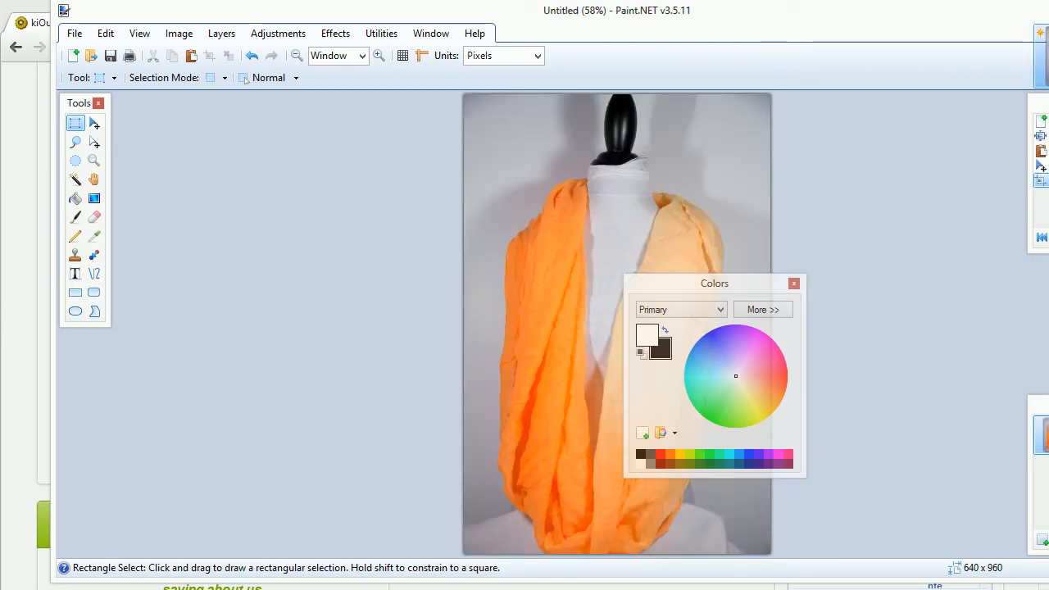
pyautogui.hotkey('ctrl', 'w')
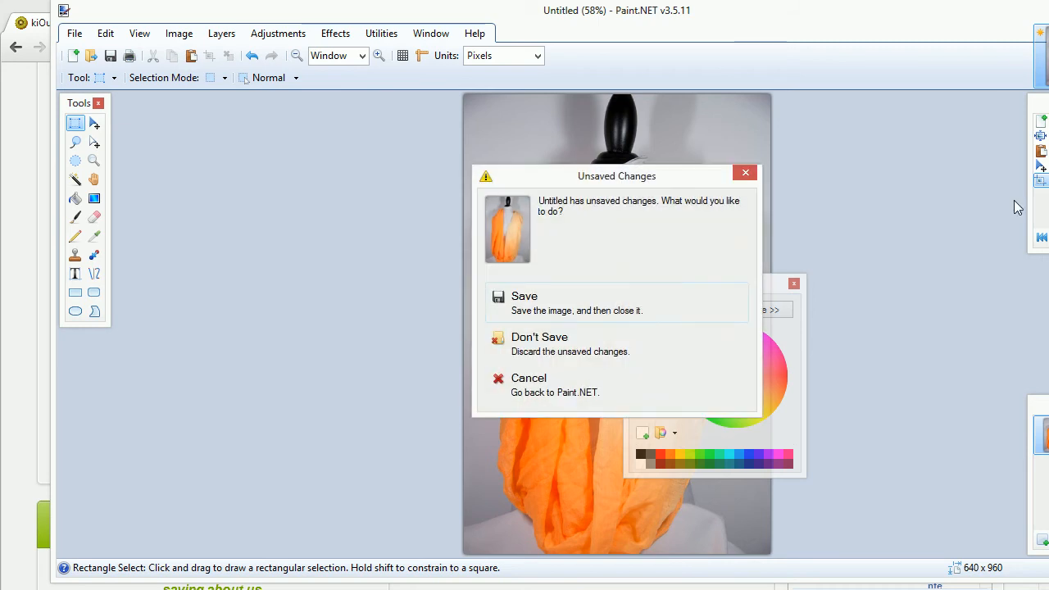
pyautogui.click(638, 344)
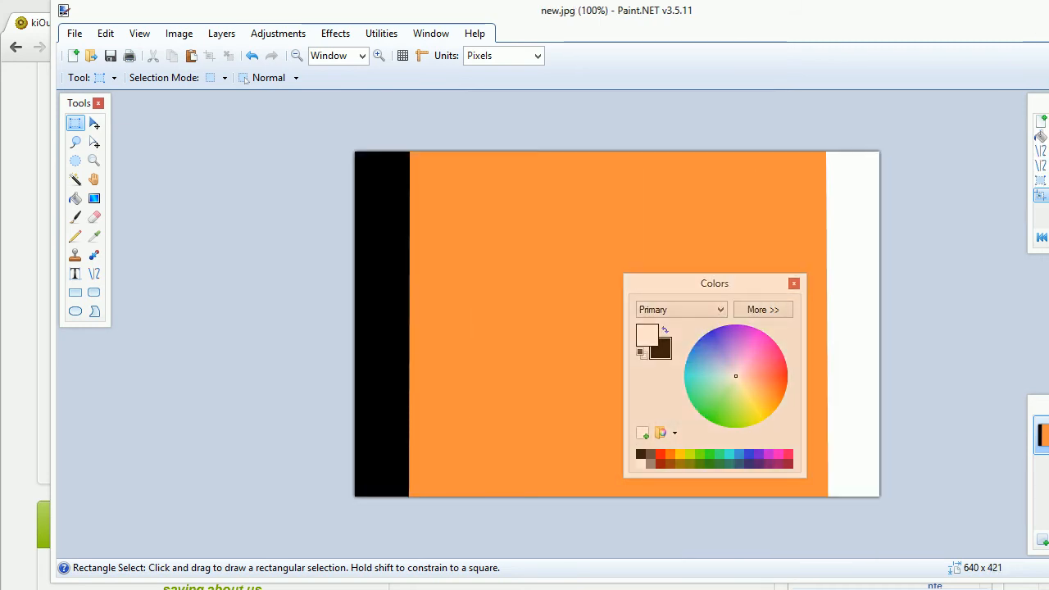
# - Open the exposure-corrected scarf JPG as a separate image and move the Colors window off the photo
pyautogui.moveTo(1, 290); pyautogui.dragTo(415, 290)
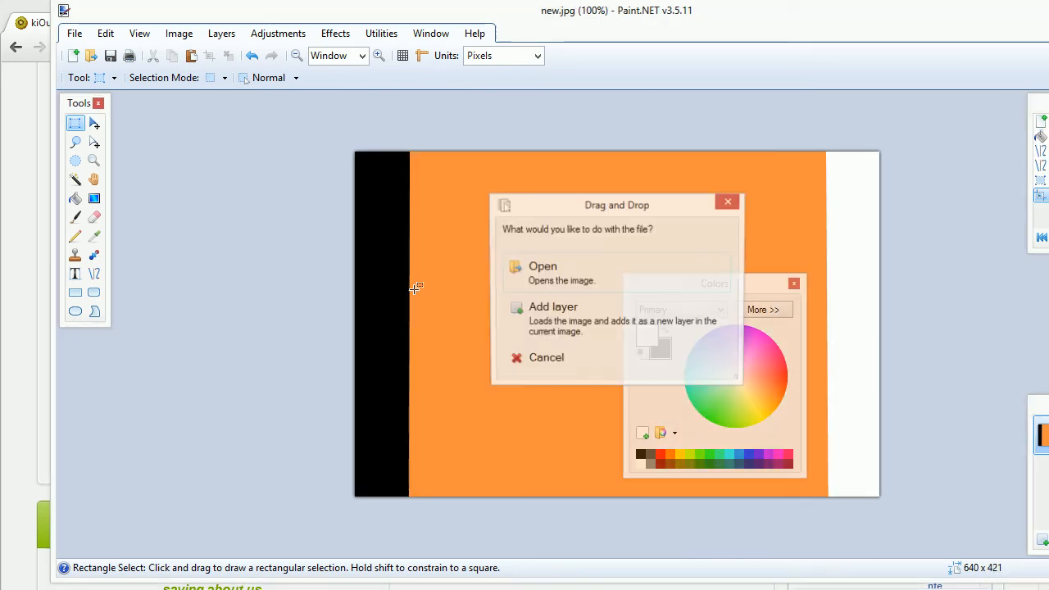
pyautogui.click(602, 284)
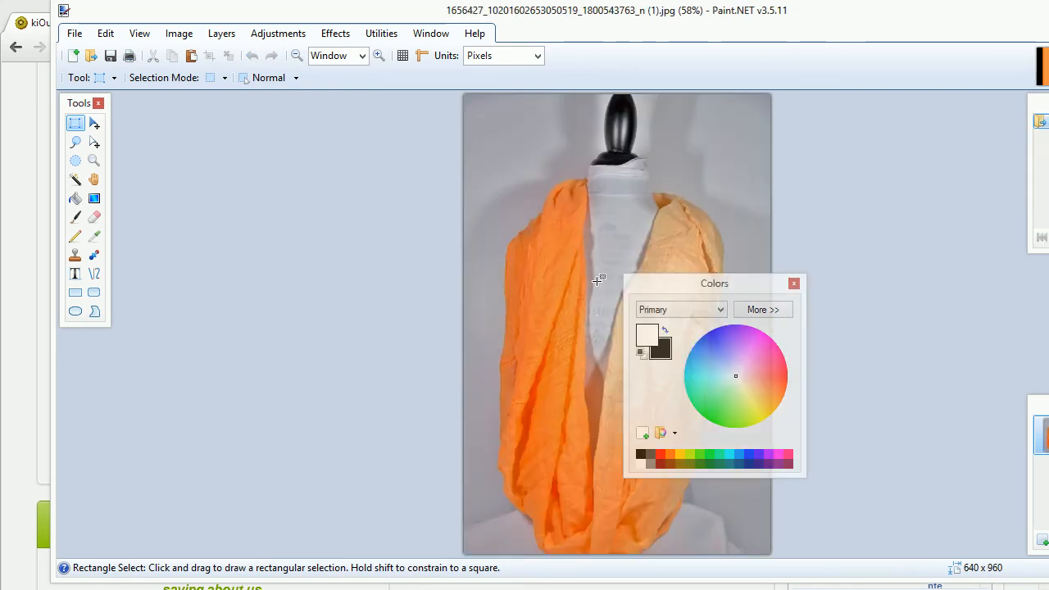
pyautogui.moveTo(758, 293); pyautogui.dragTo(332, 210)
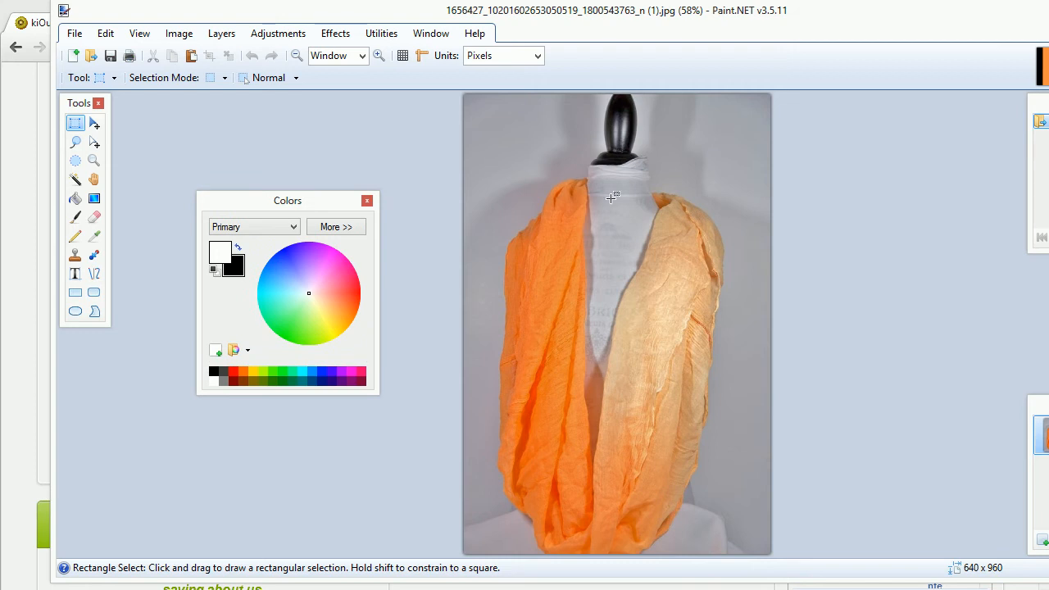
# - Try selecting the grey background with the Magic Wand at 50% tolerance, then at 15%
pyautogui.click(75, 179)
pyautogui.click(496, 123)
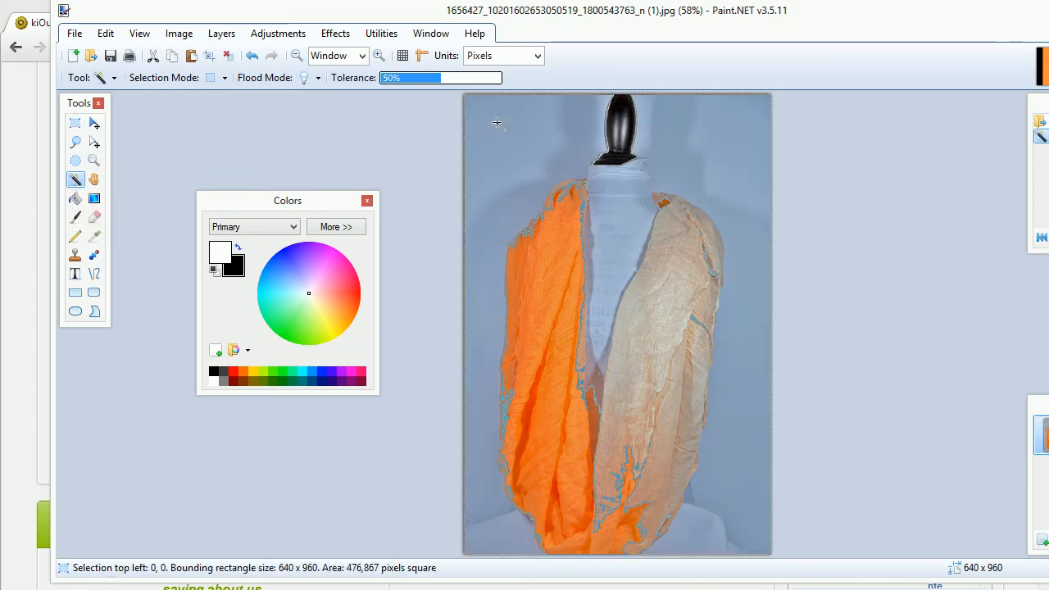
pyautogui.click(398, 78)
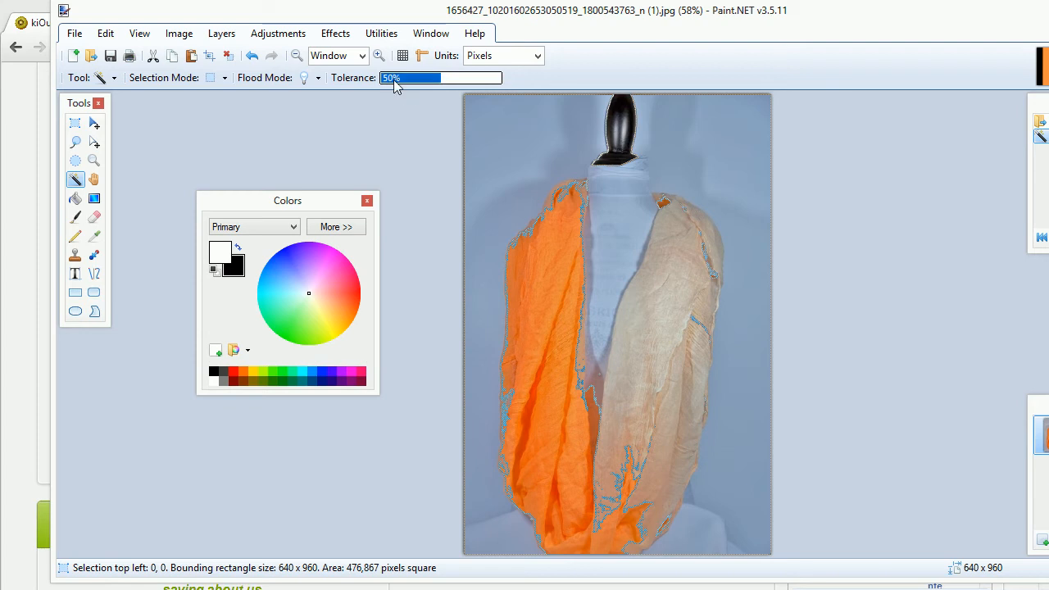
pyautogui.click(475, 102)
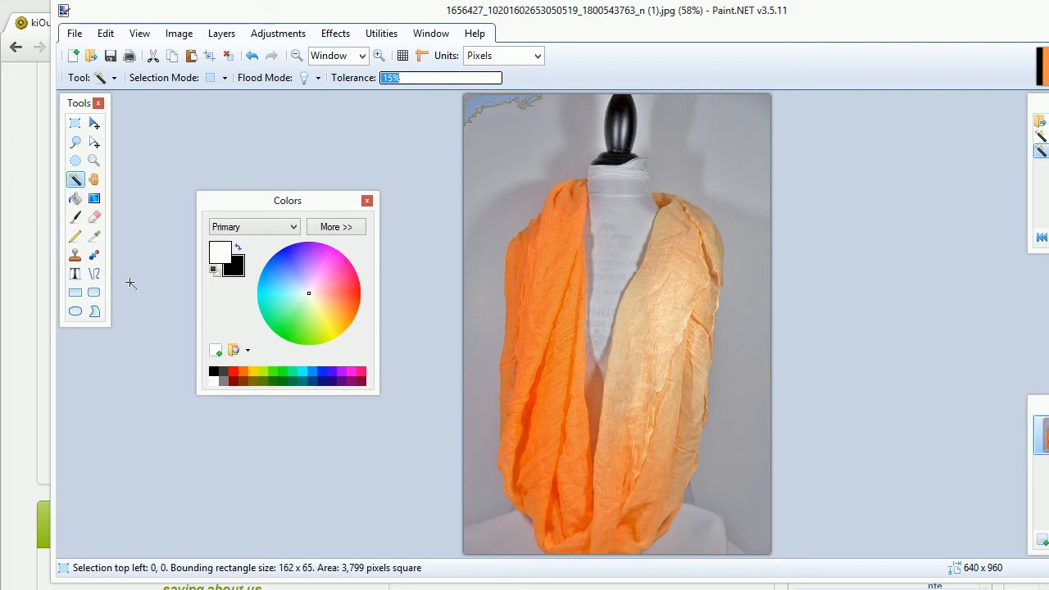
# - Paint the outer background white along both sides of the scarf with a Paintbrush width of 95, with the whole image selected
pyautogui.click(76, 218)
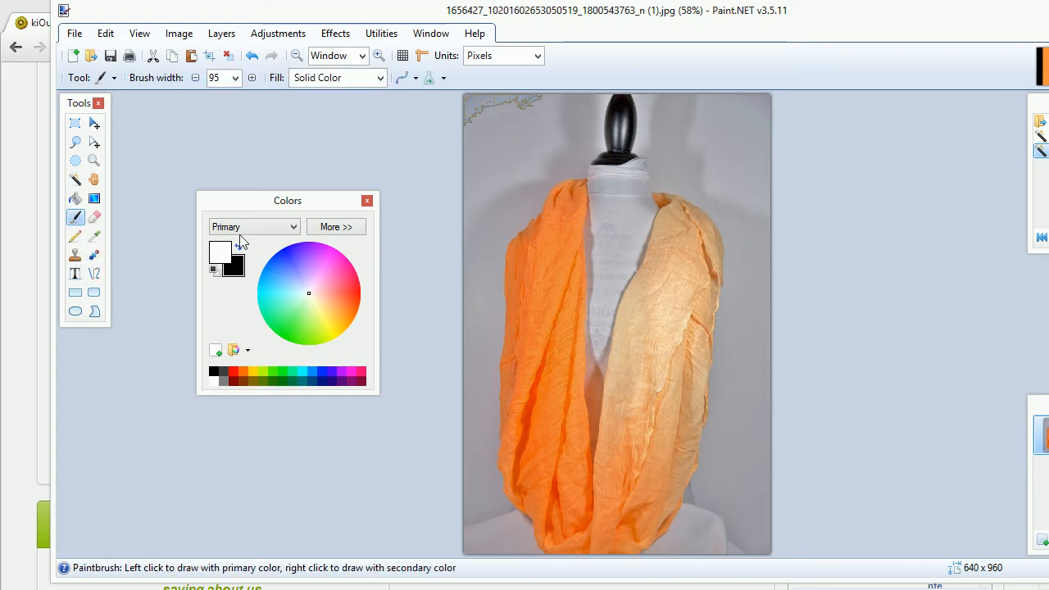
pyautogui.moveTo(537, 109)
pyautogui.mouseDown()
pyautogui.moveTo(463, 115)
pyautogui.moveTo(496, 99)
pyautogui.moveTo(476, 95)
pyautogui.moveTo(571, 111)
pyautogui.moveTo(514, 137)
pyautogui.moveTo(467, 216)
pyautogui.moveTo(450, 297)
pyautogui.mouseUp()
pyautogui.hotkey('ctrl', 'a')
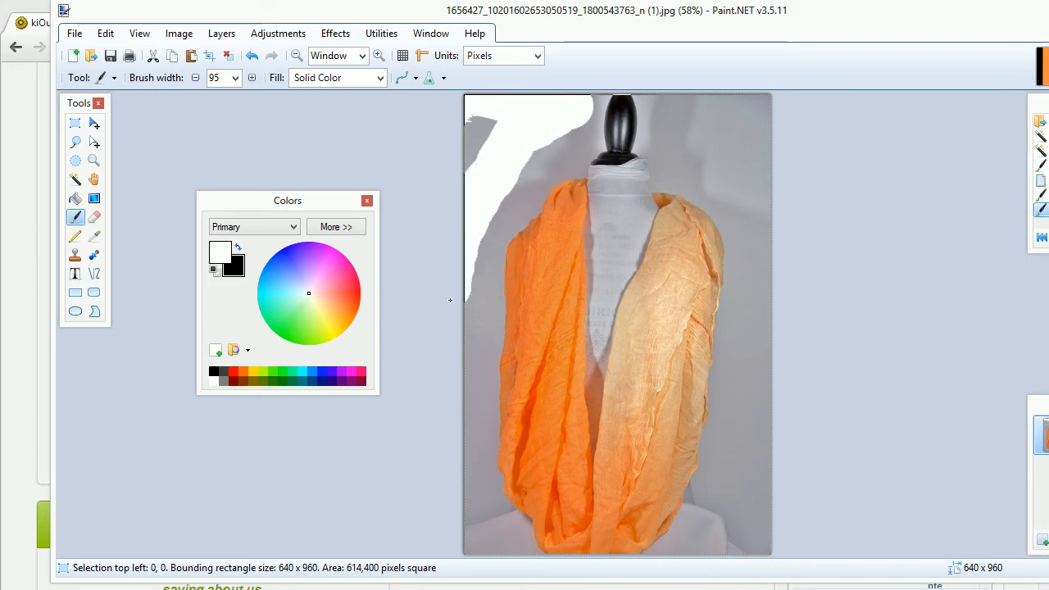
pyautogui.moveTo(484, 479)
pyautogui.mouseDown()
pyautogui.moveTo(479, 512)
pyautogui.moveTo(468, 276)
pyautogui.moveTo(490, 221)
pyautogui.moveTo(475, 106)
pyautogui.moveTo(480, 118)
pyautogui.mouseUp()
pyautogui.moveTo(692, 103)
pyautogui.mouseDown()
pyautogui.moveTo(696, 175)
pyautogui.moveTo(714, 194)
pyautogui.mouseUp()
pyautogui.hotkey('ctrl', 'z')
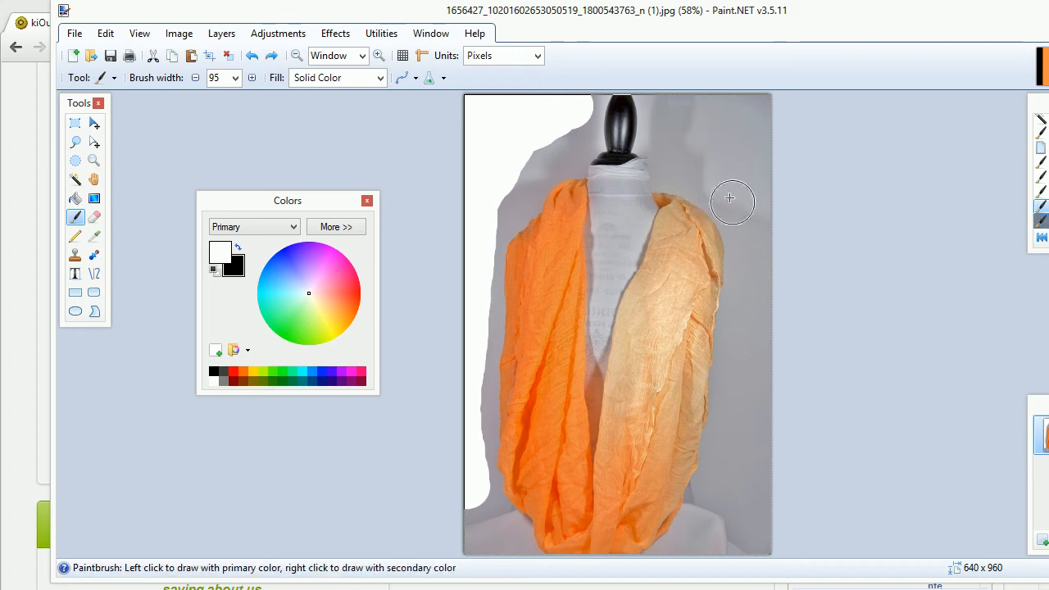
pyautogui.moveTo(671, 97)
pyautogui.mouseDown()
pyautogui.moveTo(773, 240)
pyautogui.moveTo(749, 154)
pyautogui.moveTo(697, 90)
pyautogui.moveTo(780, 89)
pyautogui.moveTo(769, 133)
pyautogui.moveTo(760, 111)
pyautogui.moveTo(779, 208)
pyautogui.moveTo(765, 250)
pyautogui.moveTo(770, 321)
pyautogui.moveTo(750, 472)
pyautogui.moveTo(758, 531)
pyautogui.mouseUp()
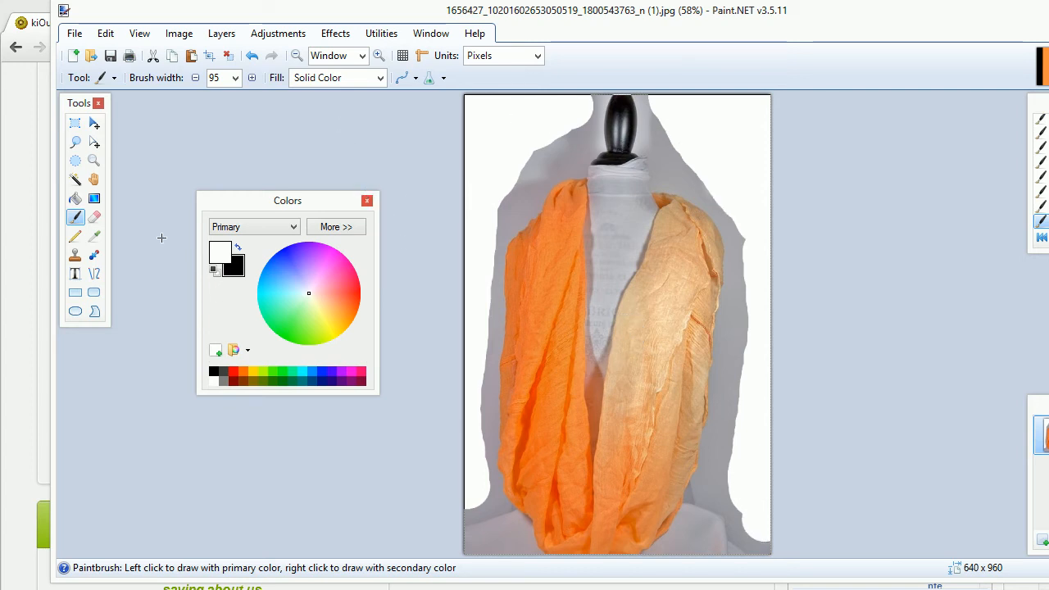
# - Select the remaining grey background between the white paint and the scarf's left side with the Magic Wand at 19% tolerance
pyautogui.click(76, 180)
pyautogui.click(514, 161)
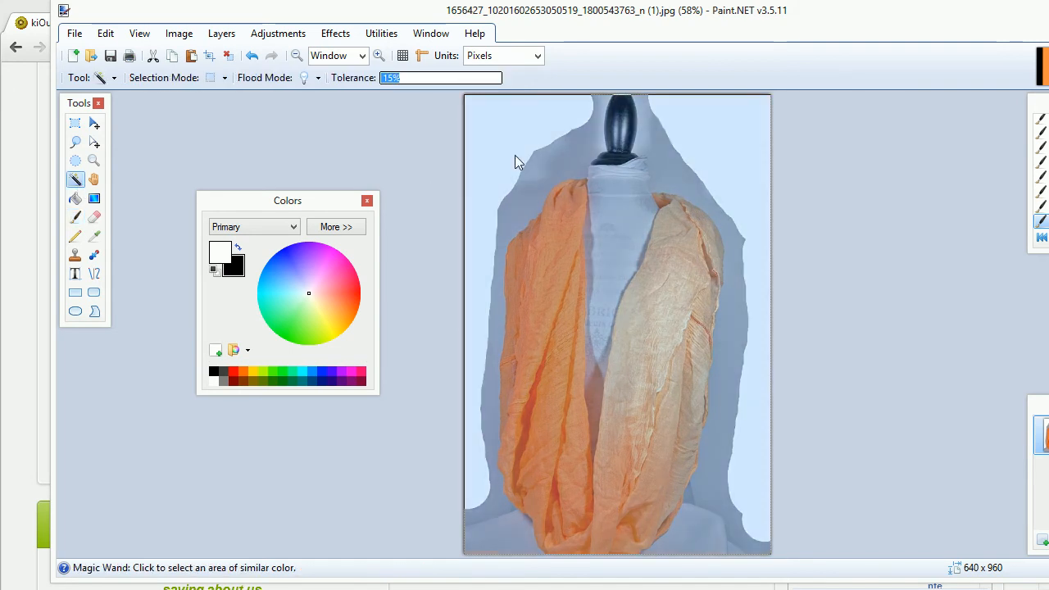
pyautogui.click(601, 108)
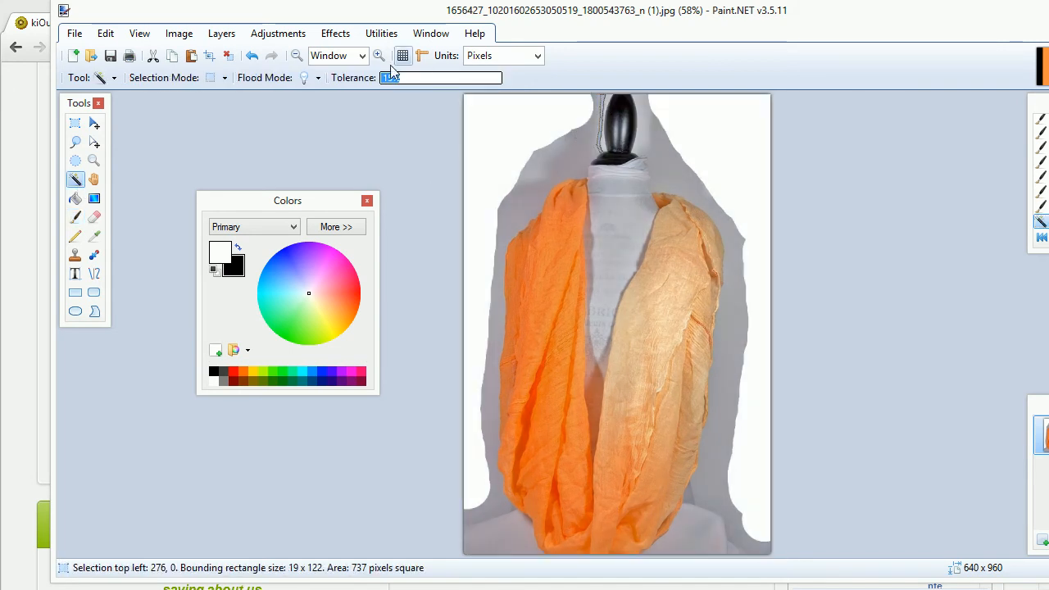
pyautogui.click(593, 128)
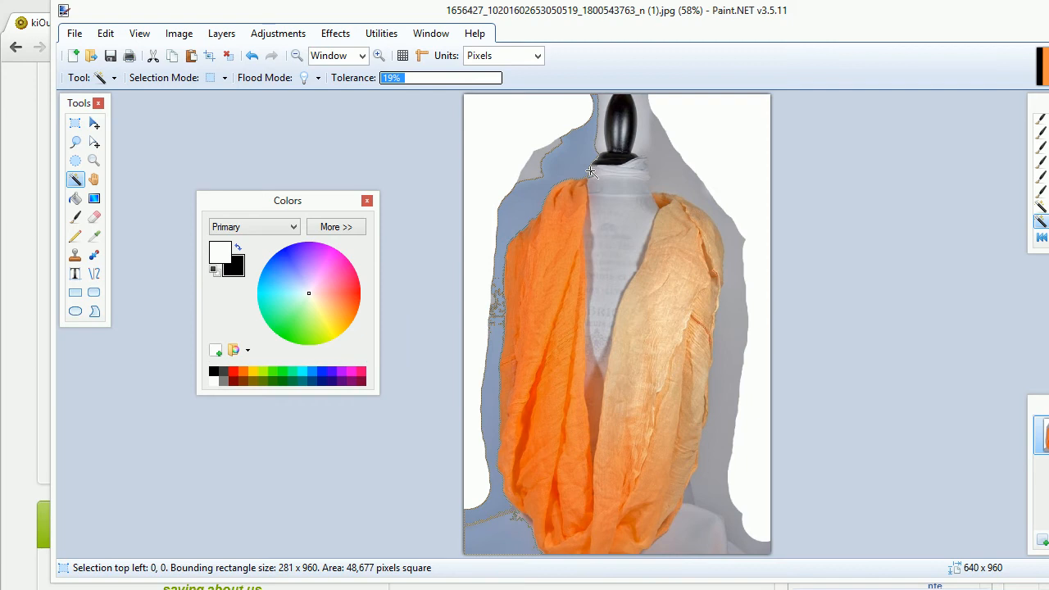
# - Delete the grey background strips along the left side of the mannequin's black neck cap using the Magic Wand at 19% tolerance
pyautogui.scroll(4, 591, 171)
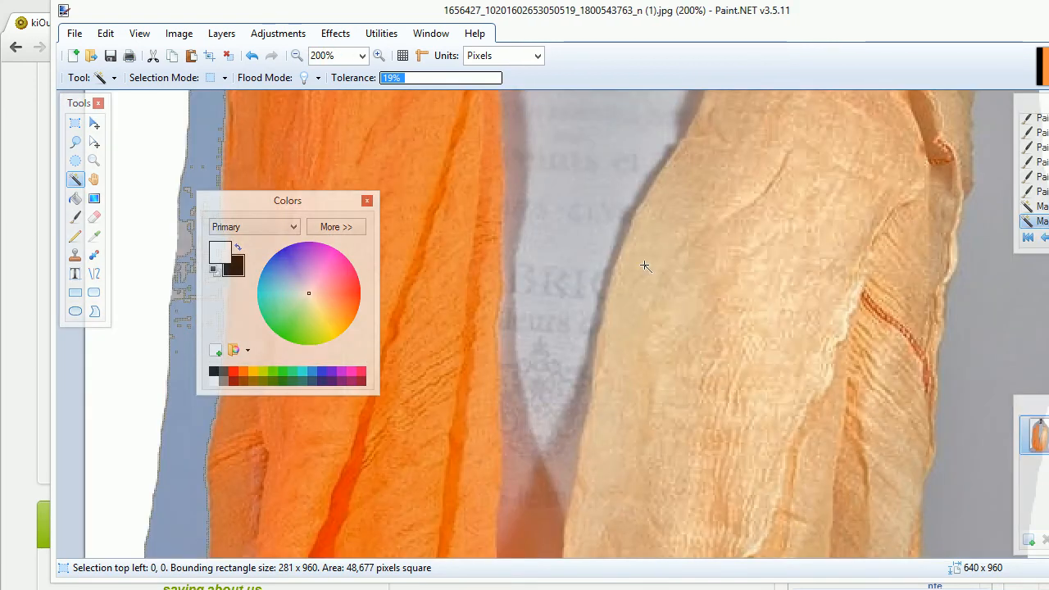
pyautogui.scroll(6, 645, 266)
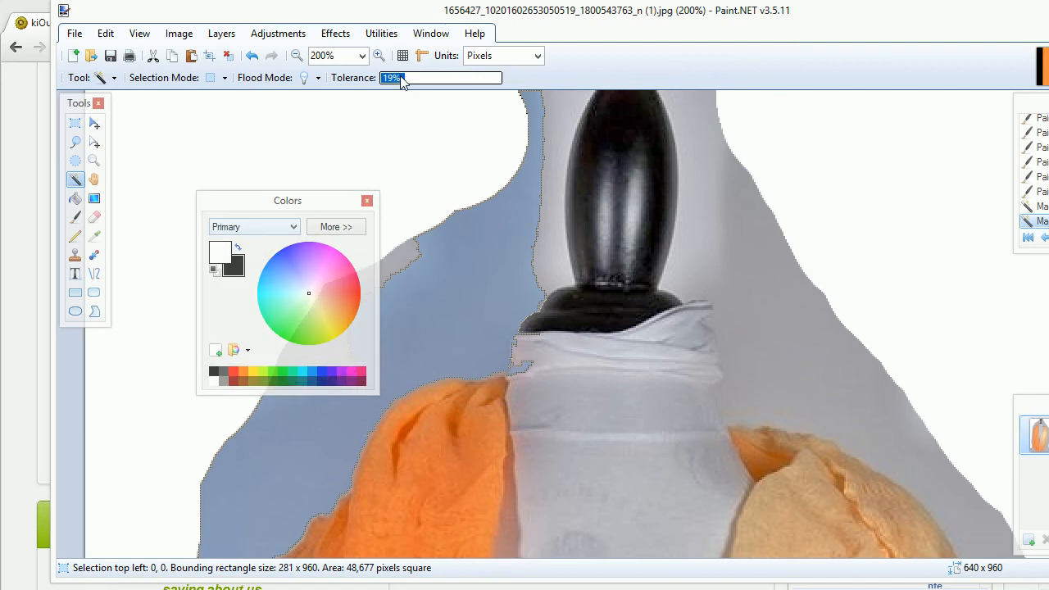
pyautogui.click(555, 96)
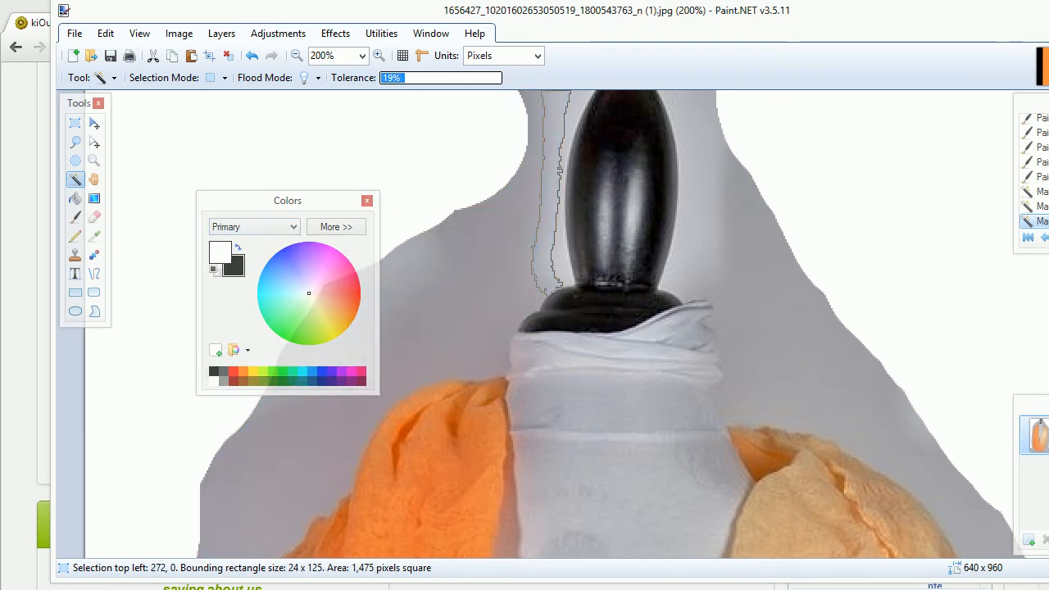
pyautogui.press('Delete')
pyautogui.click(577, 97)
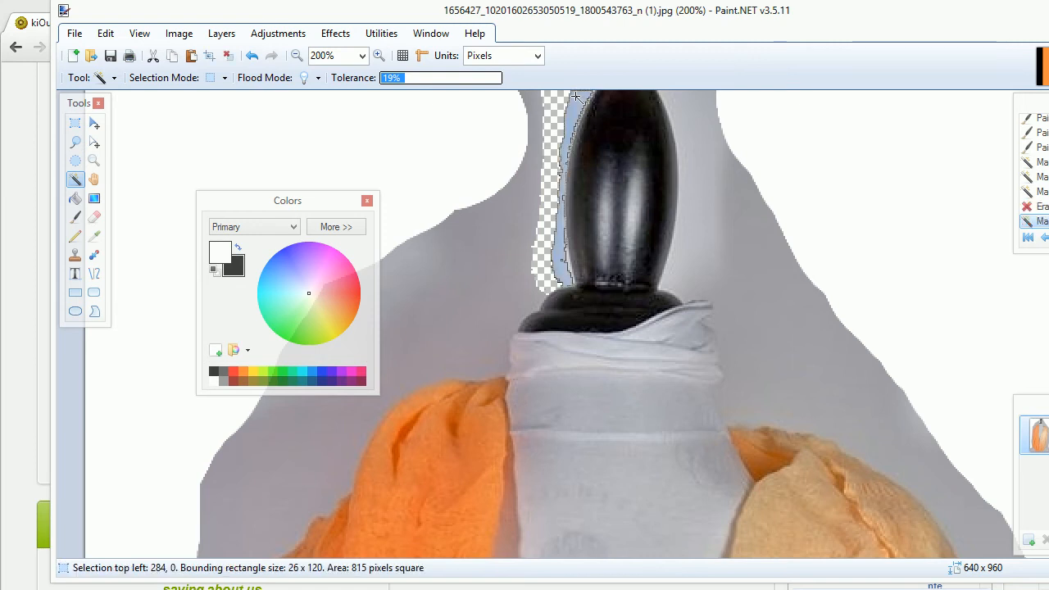
pyautogui.press('Delete')
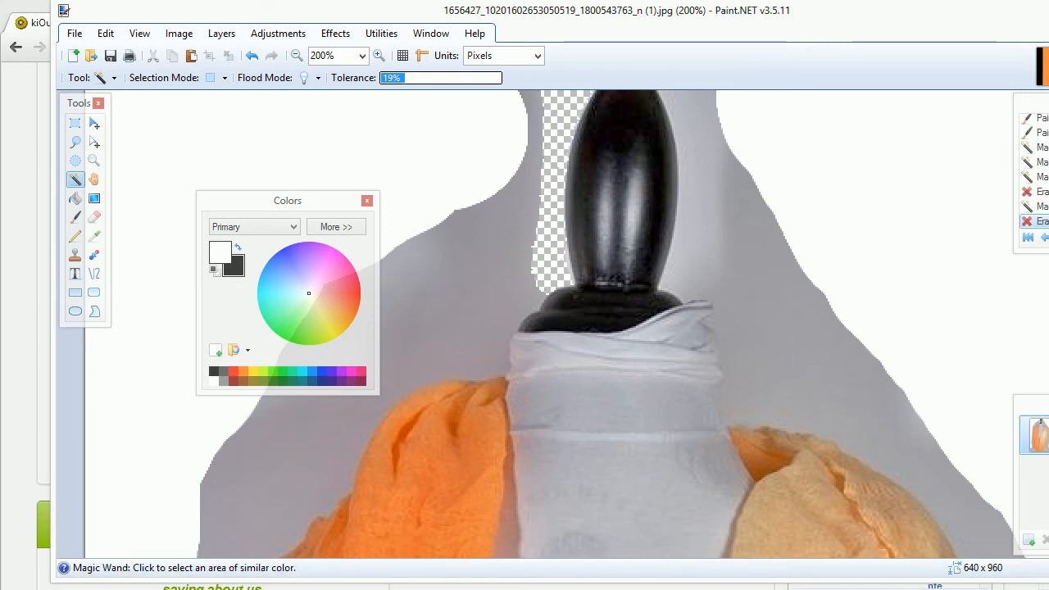
# - Delete the grey background between the white paint and the scarf's left shoulder, including the thin strip left beside the neck
pyautogui.click(532, 159)
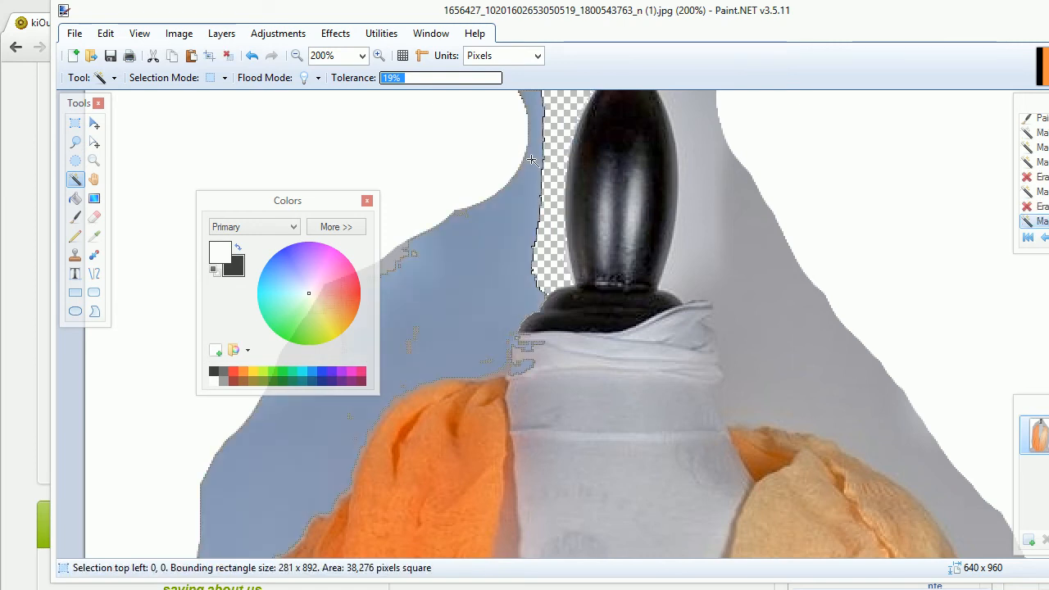
pyautogui.click(397, 255)
pyautogui.press('Delete')
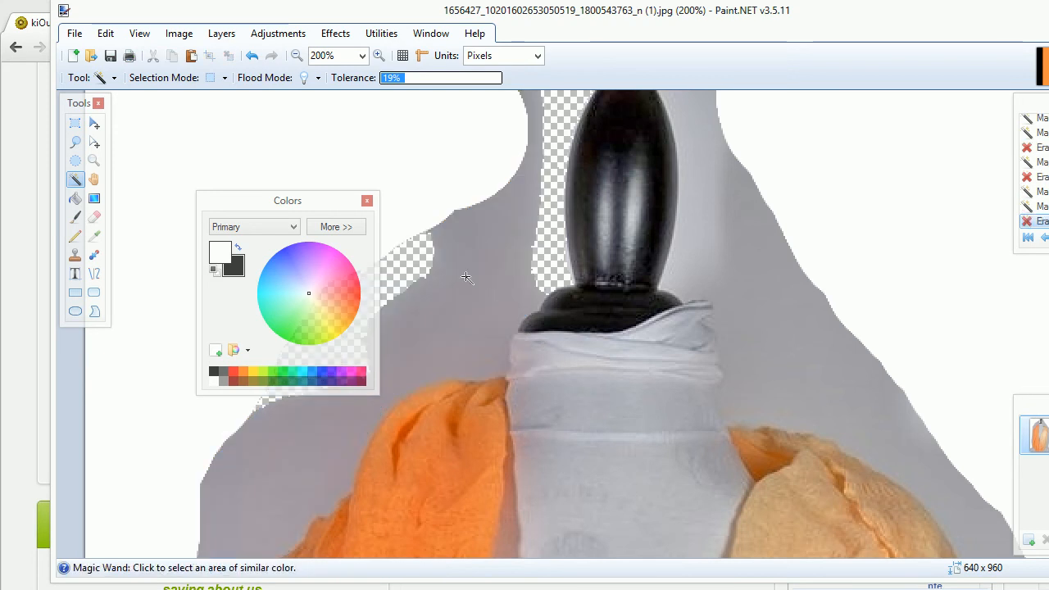
pyautogui.click(447, 225)
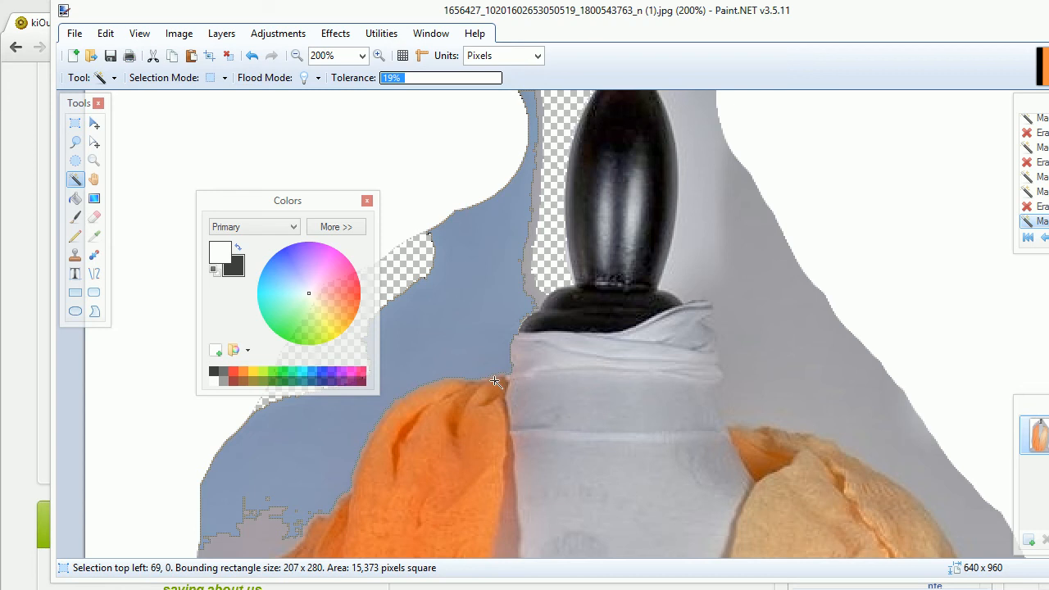
pyautogui.press('Delete')
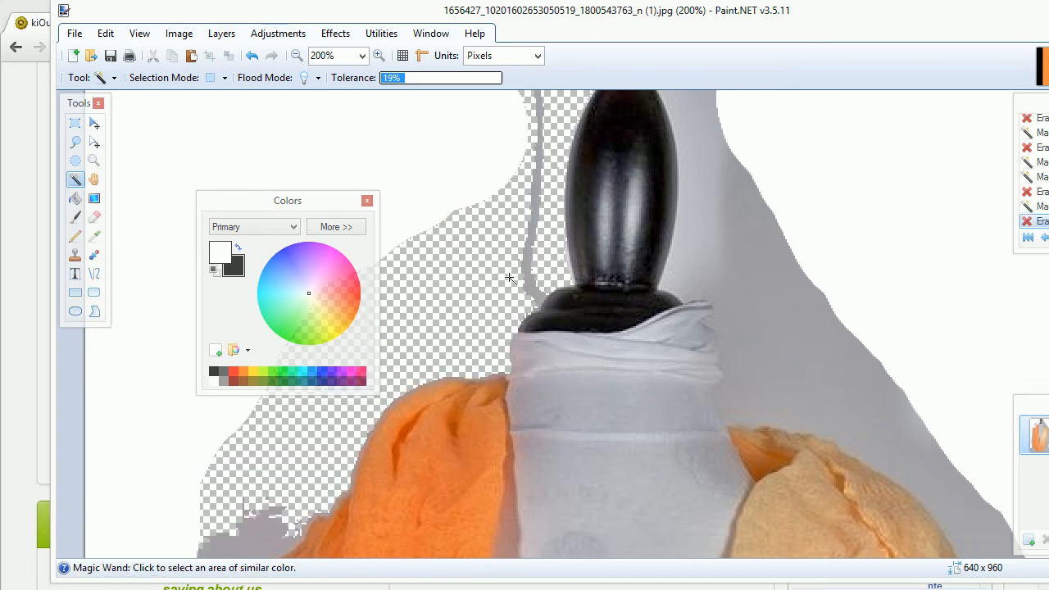
pyautogui.click(533, 223)
pyautogui.press('Delete')
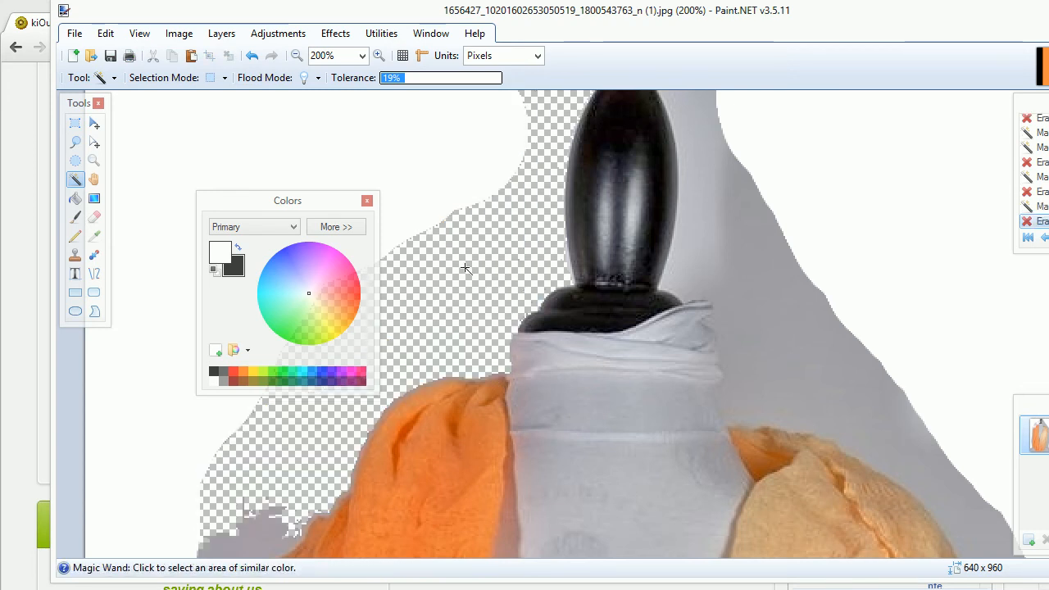
# - Delete the grey strip along the scarf's left edge, and select the grey patch at the photo's lower-left corner
pyautogui.scroll(-3, 304, 449)
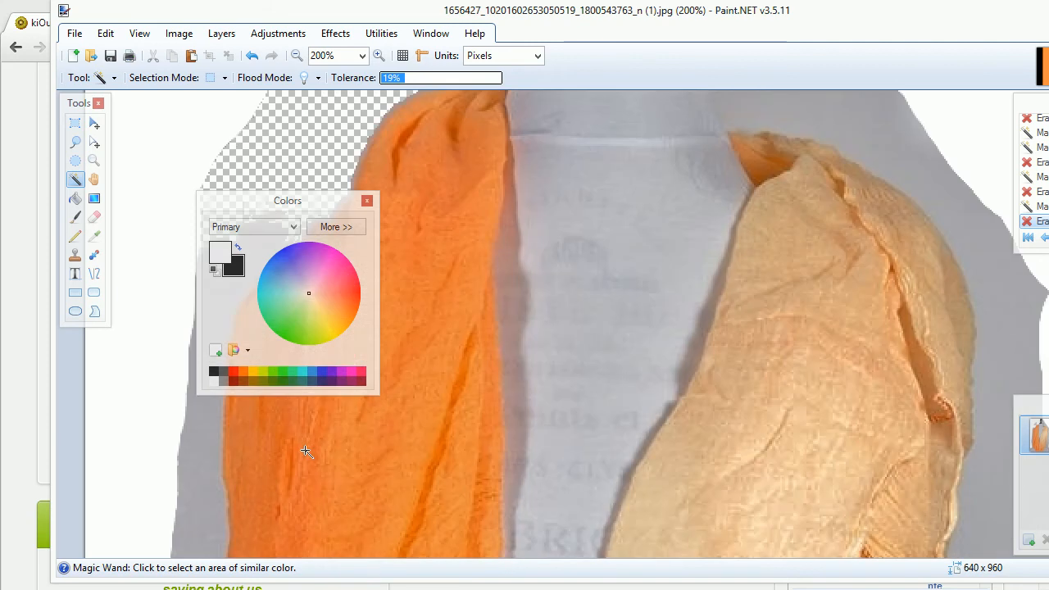
pyautogui.scroll(-3, 276, 420)
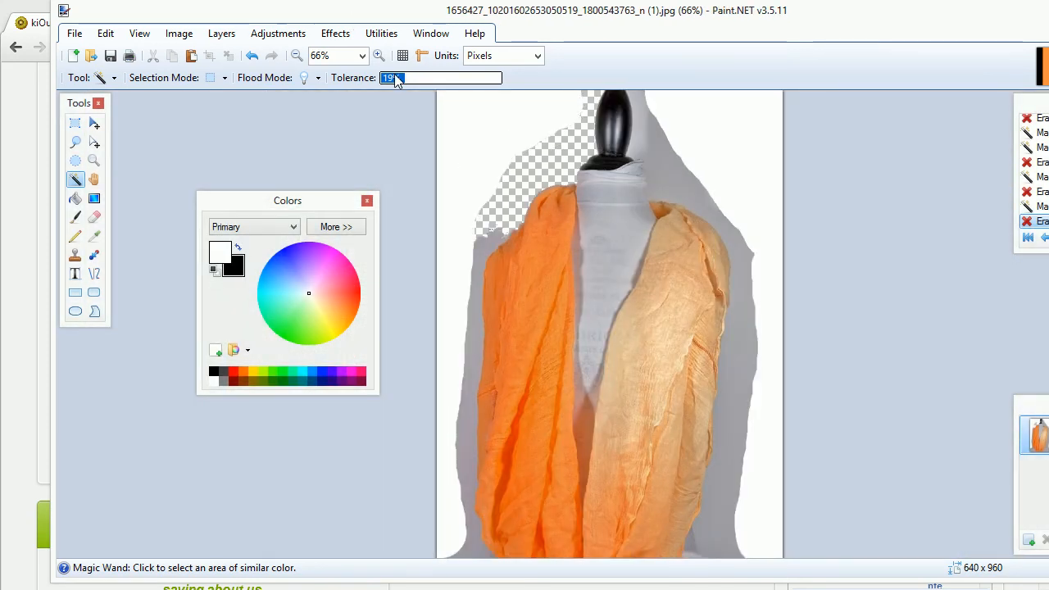
pyautogui.click(481, 246)
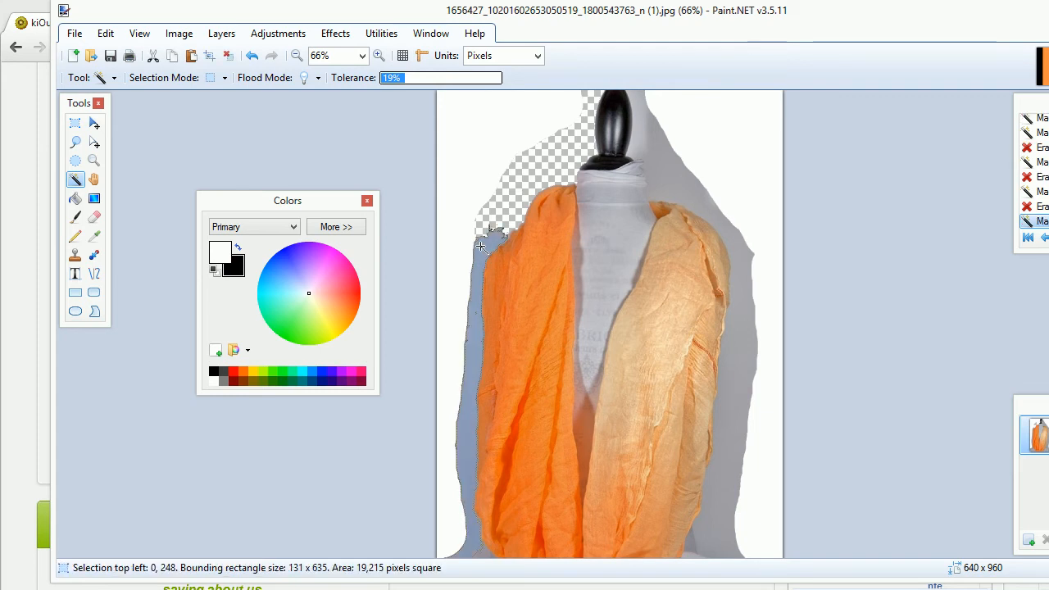
pyautogui.hotkey('ctrl', '-')
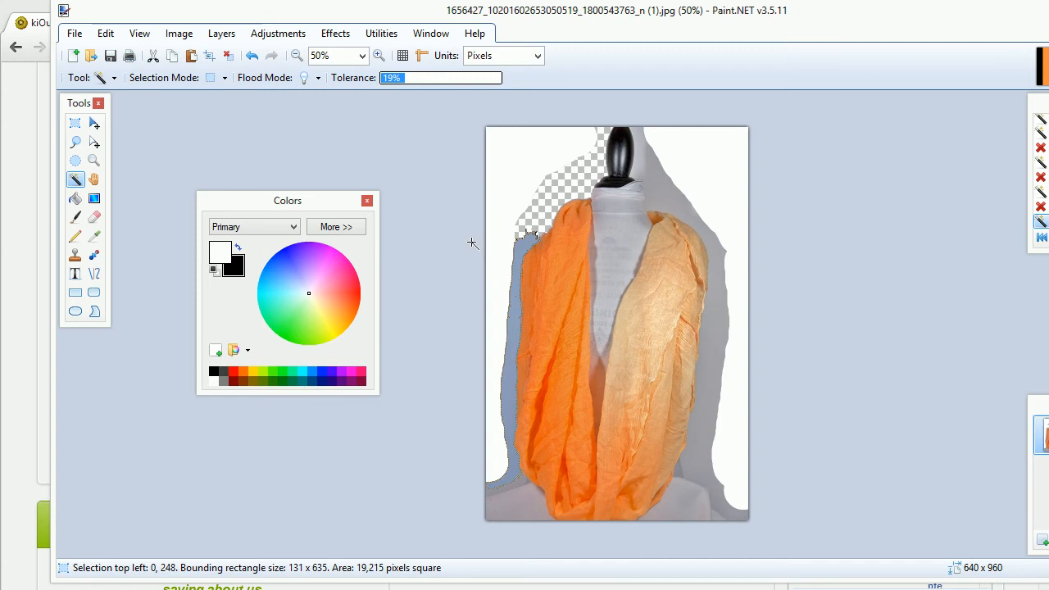
pyautogui.press('Delete')
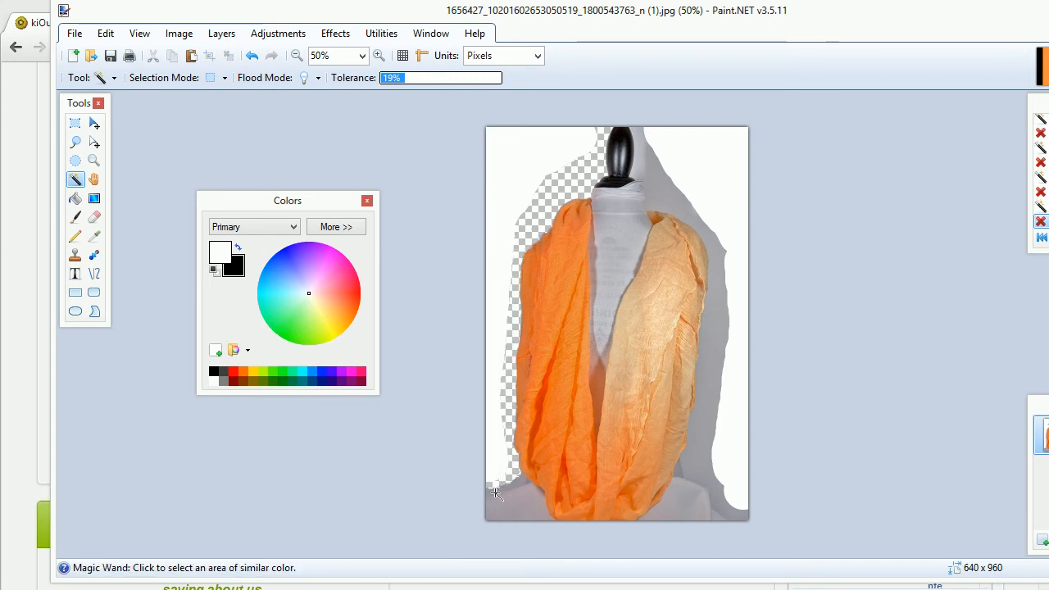
pyautogui.click(513, 484)
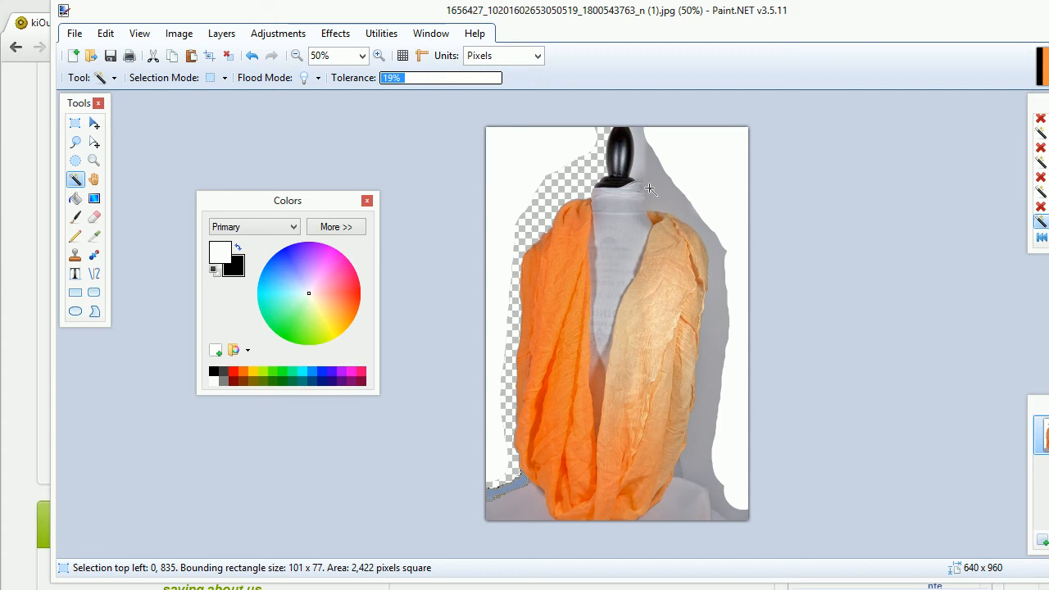
# - Delete the light grey background and its leftover fringe directly beside the right edge of the black neck cap
pyautogui.click(646, 147)
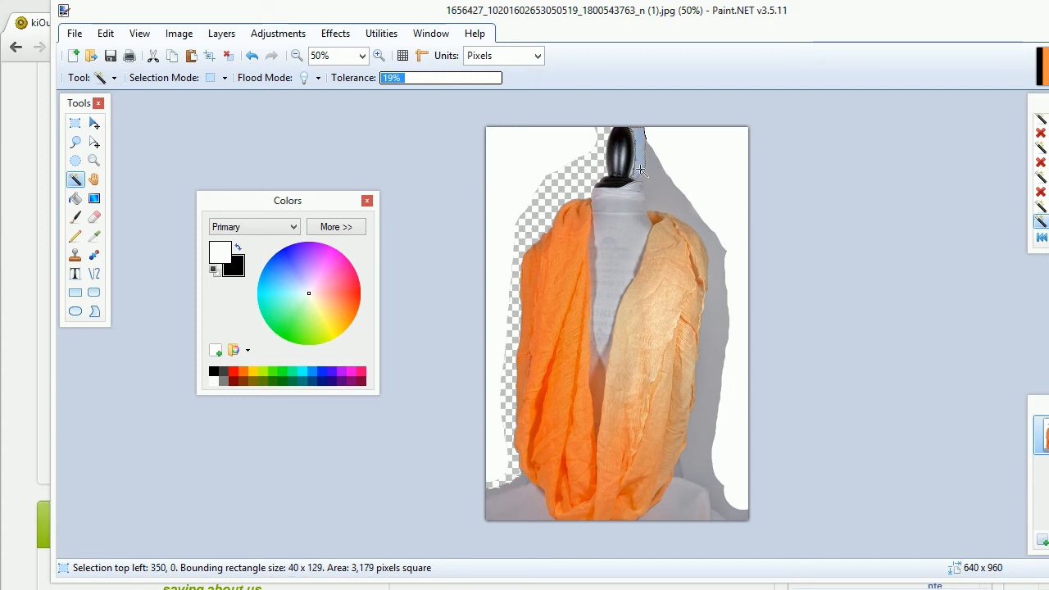
pyautogui.scroll(5, 640, 169)
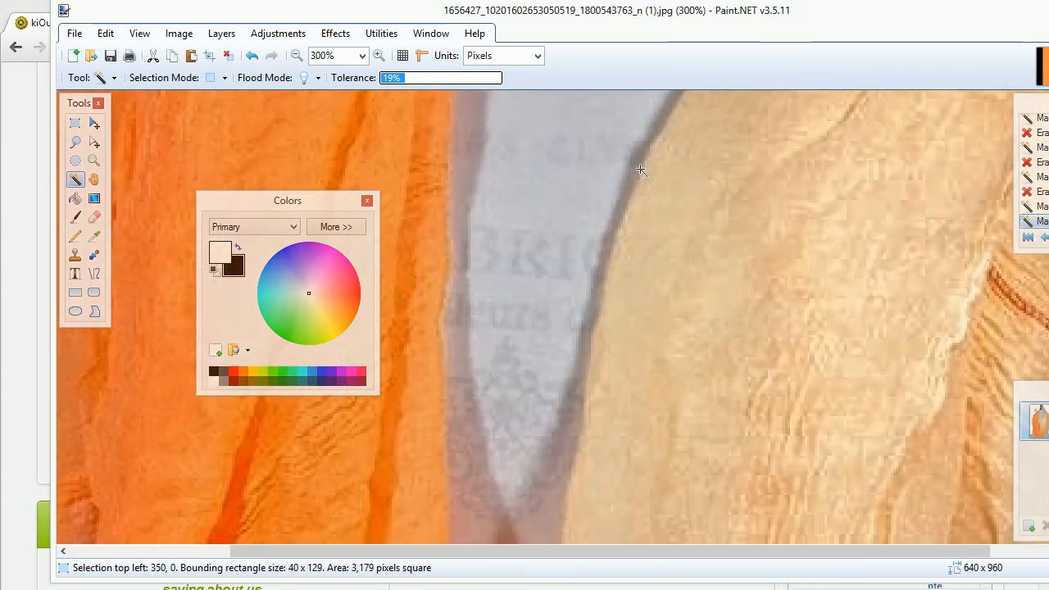
pyautogui.scroll(10, 740, 243)
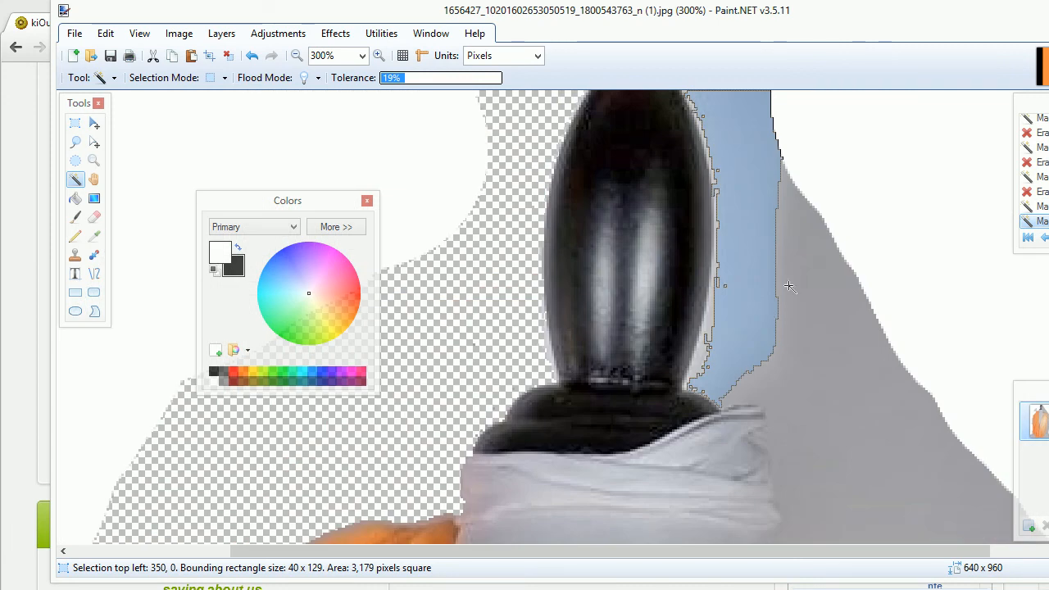
pyautogui.press('Delete')
pyautogui.click(711, 317)
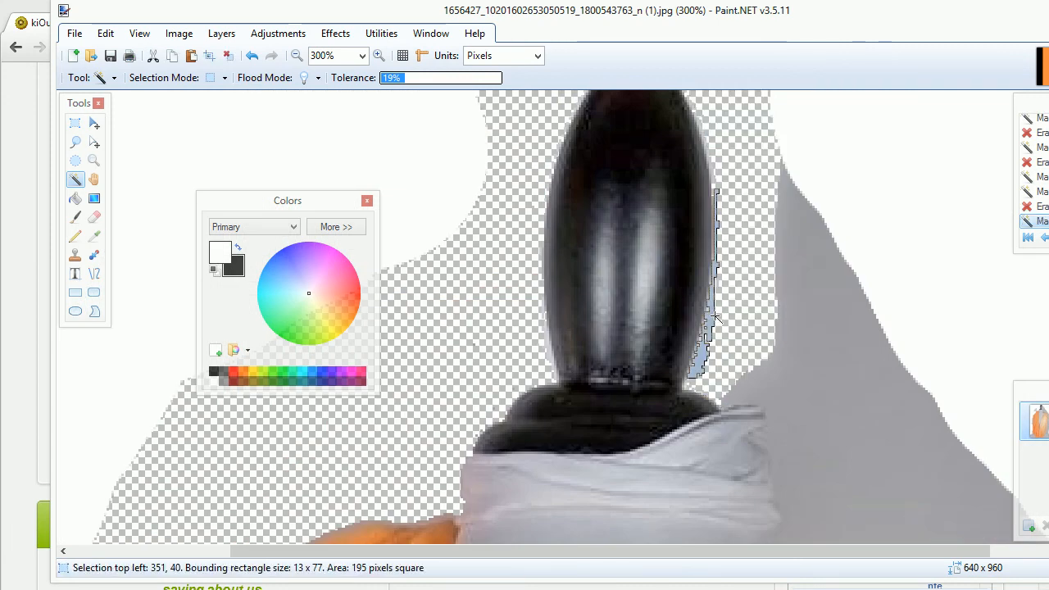
pyautogui.press('Delete')
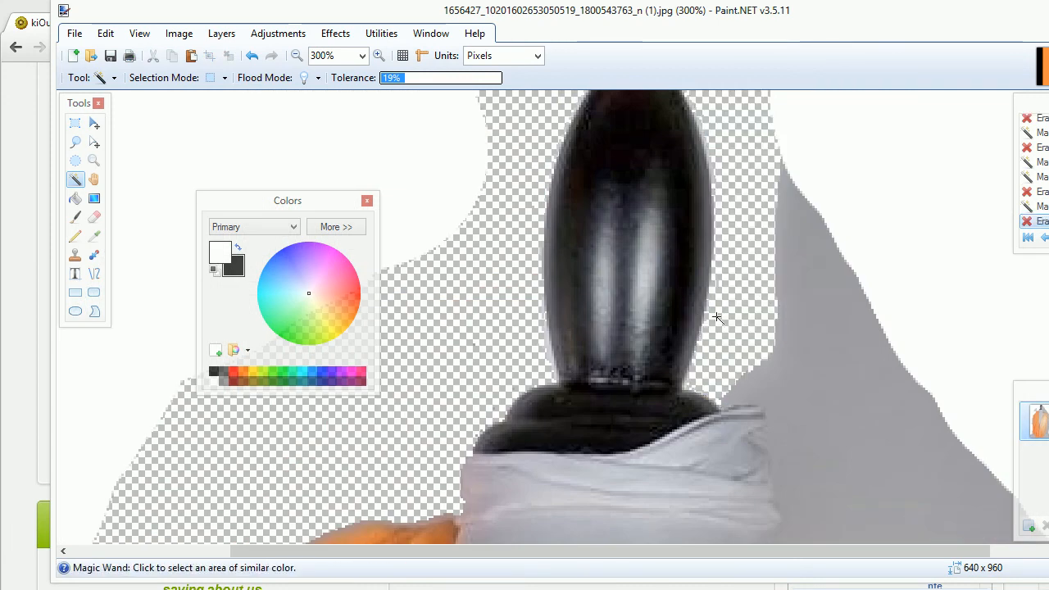
# - Try selecting the grey background right of the neck with the Magic Wand at 19% tolerance, then at 15%
pyautogui.click(793, 193)
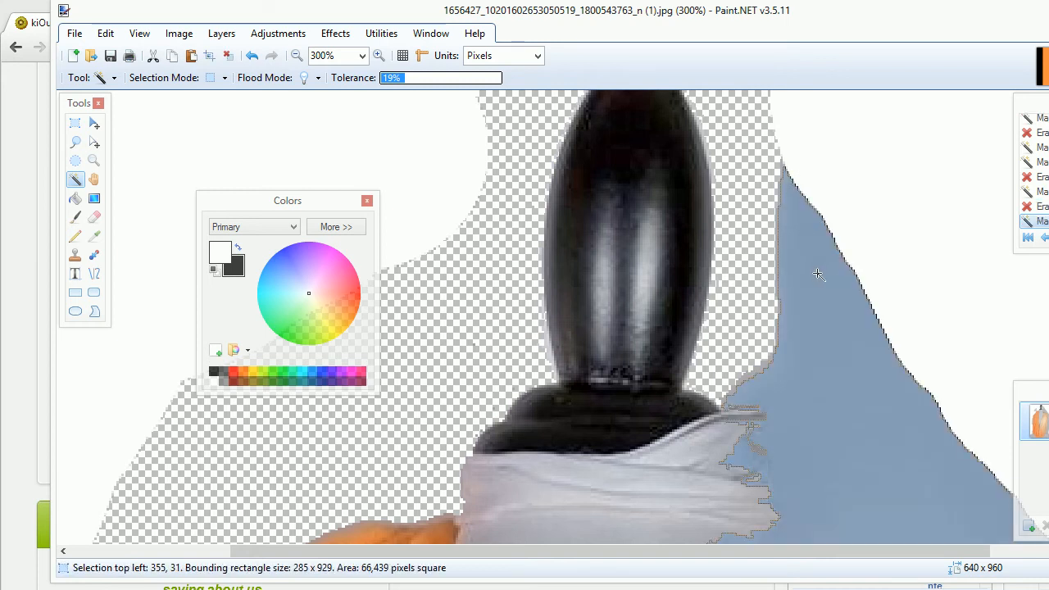
pyautogui.click(874, 331)
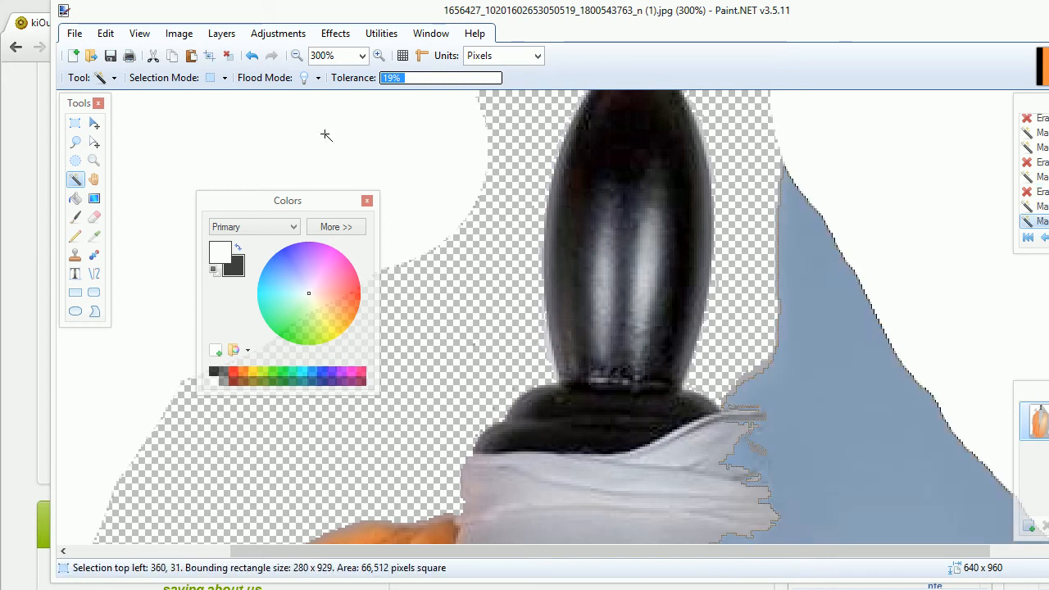
pyautogui.click(399, 78)
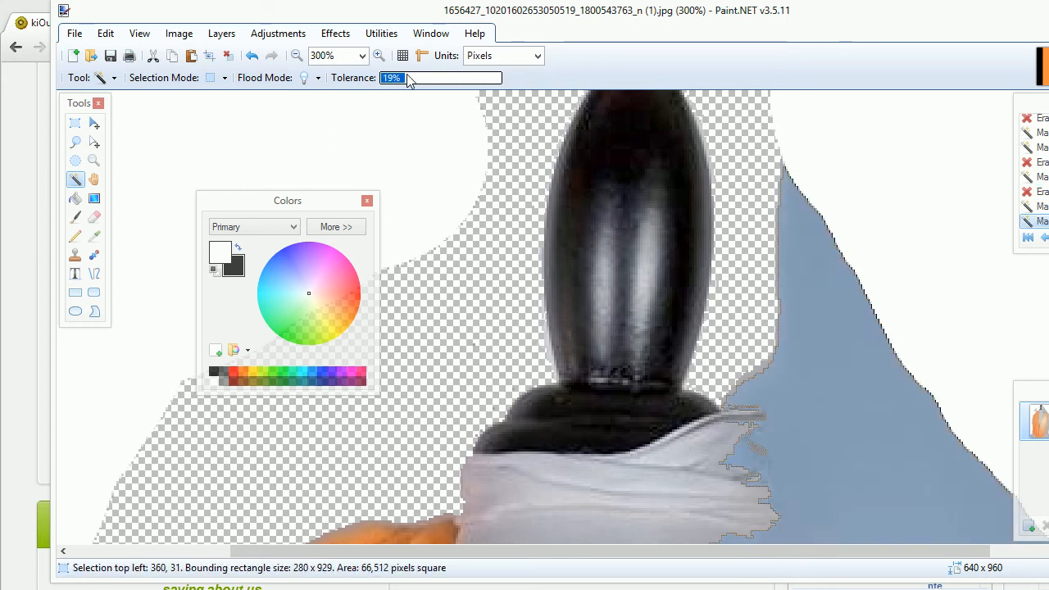
pyautogui.click(829, 248)
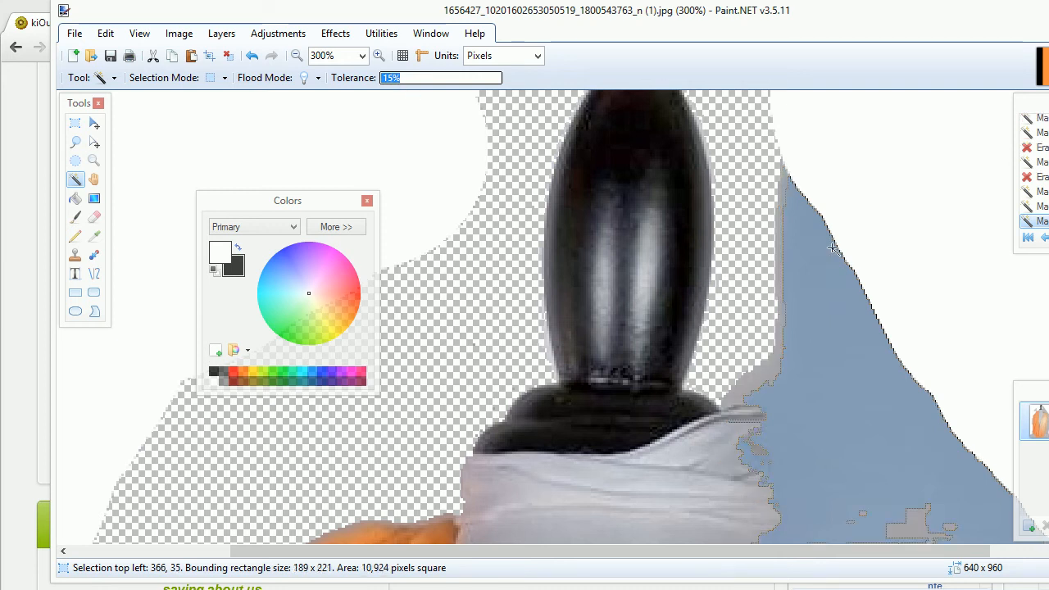
pyautogui.hotkey('ctrl', '-')
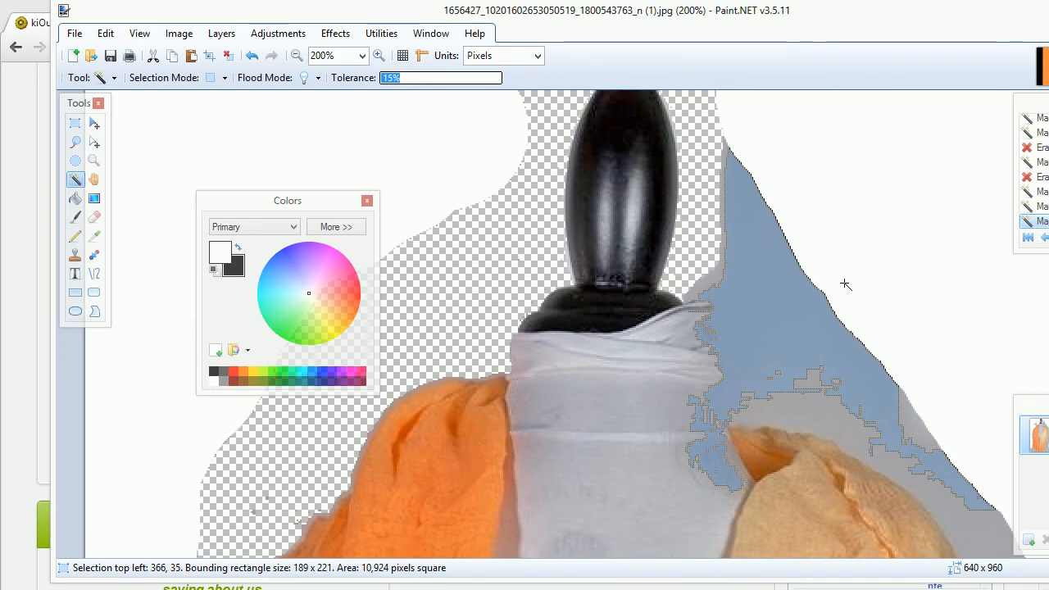
# - Delete a small grey patch along the white paint edge above the scarf's right shoulder, using 15% tolerance
pyautogui.click(924, 432)
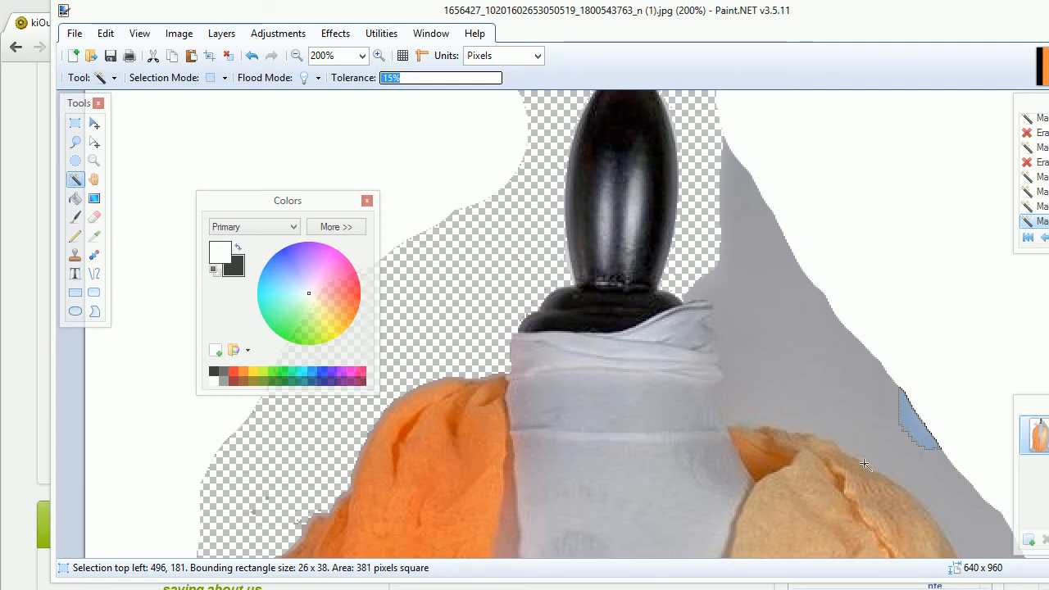
pyautogui.click(913, 419)
pyautogui.click(892, 389)
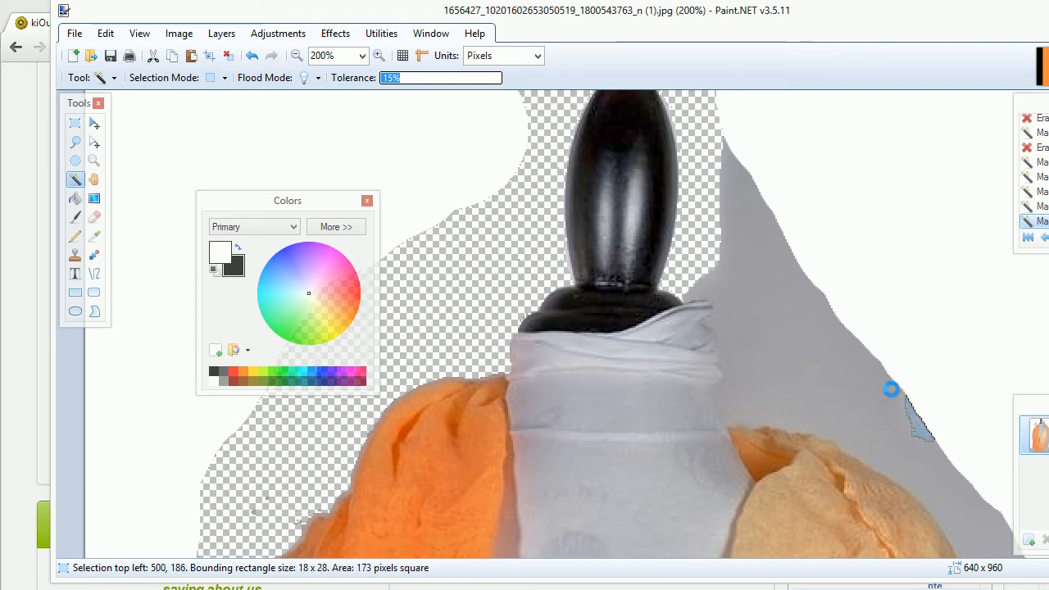
pyautogui.click(928, 440)
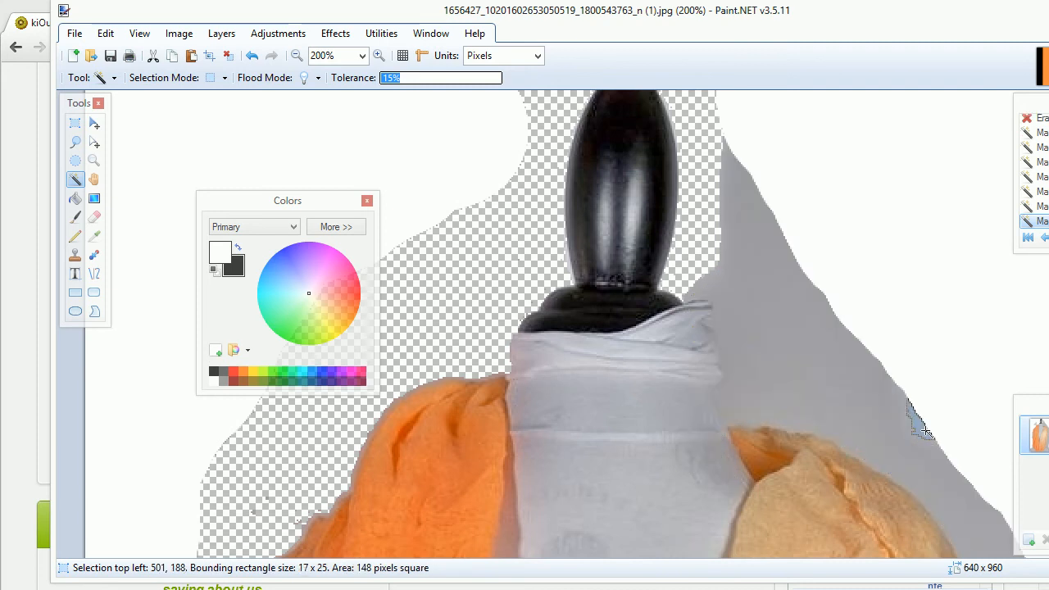
pyautogui.press('Delete')
# - Lower the Magic Wand tolerance to 10% and delete a section of the grey background above the scarf's right shoulder
pyautogui.click(884, 424)
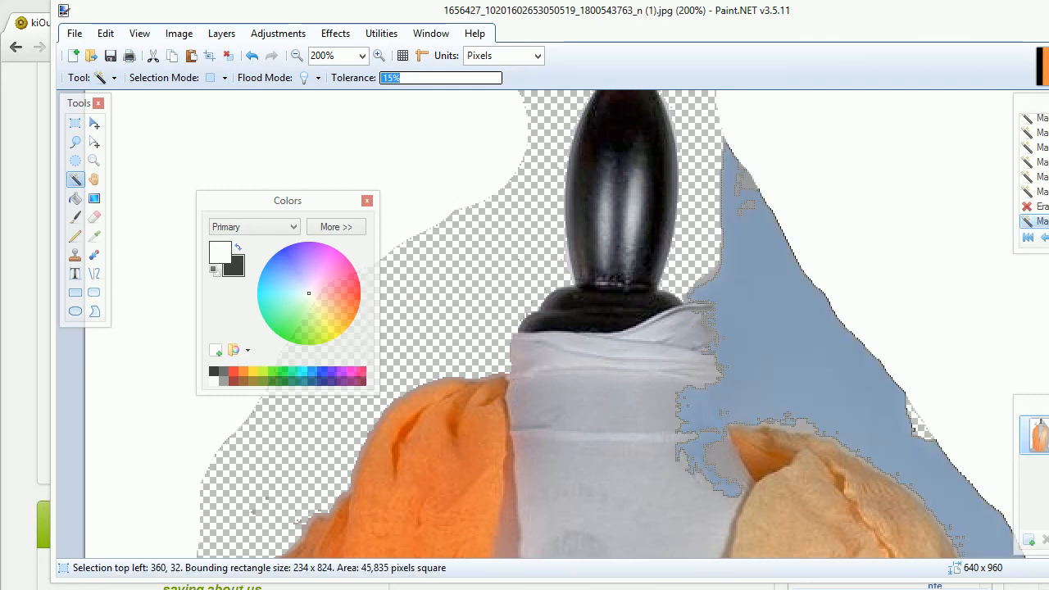
pyautogui.click(815, 310)
pyautogui.moveTo(391, 77); pyautogui.dragTo(391, 78)
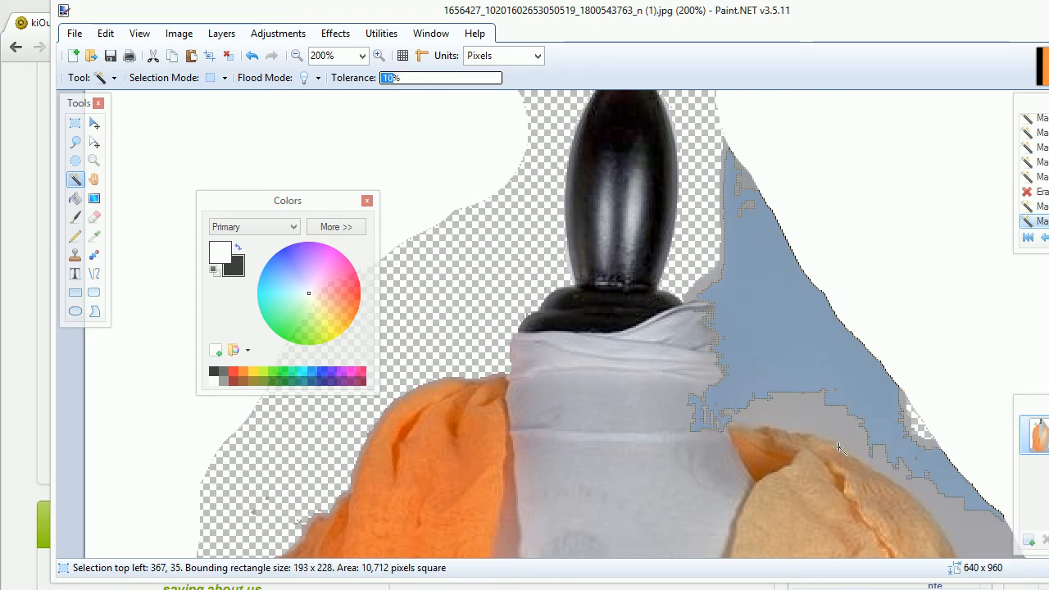
pyautogui.click(834, 333)
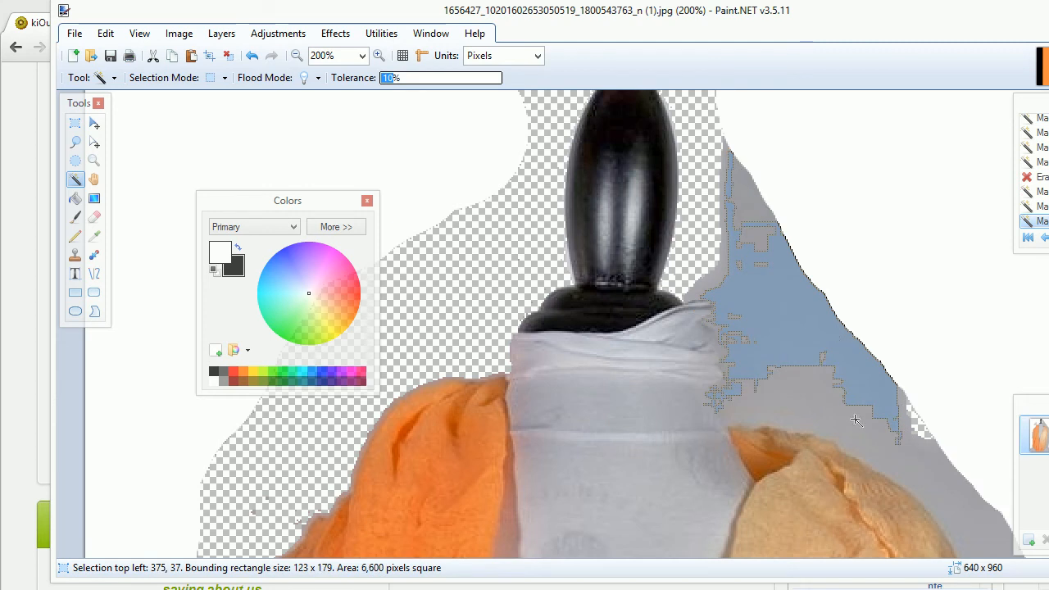
pyautogui.click(923, 447)
pyautogui.press('Delete')
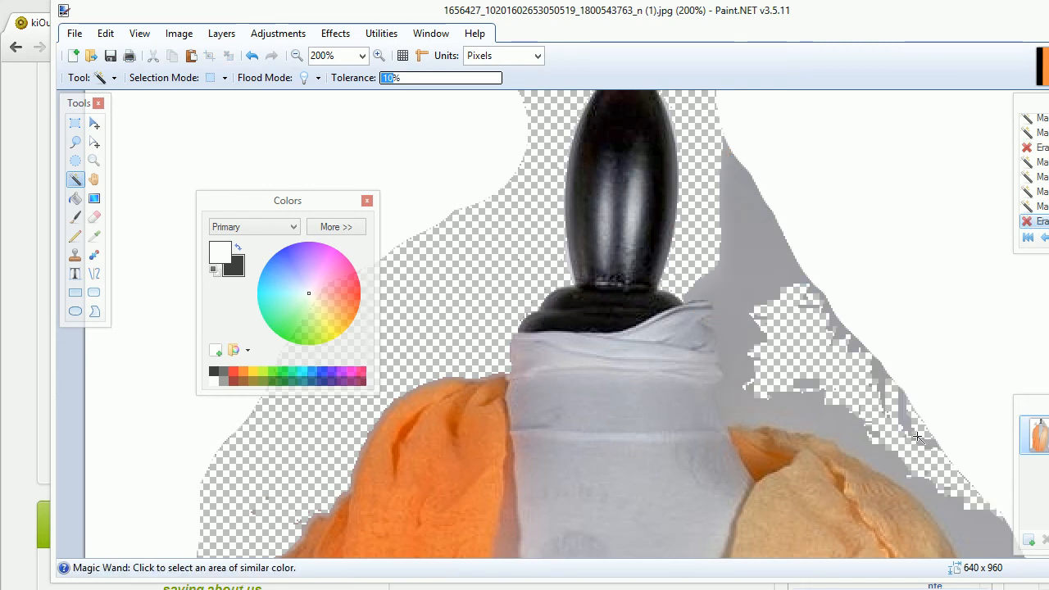
# - Delete the grey background right of the neck and part of the strip beside the black cap, using the Magic Wand at 10% tolerance
pyautogui.click(794, 287)
pyautogui.press('Delete')
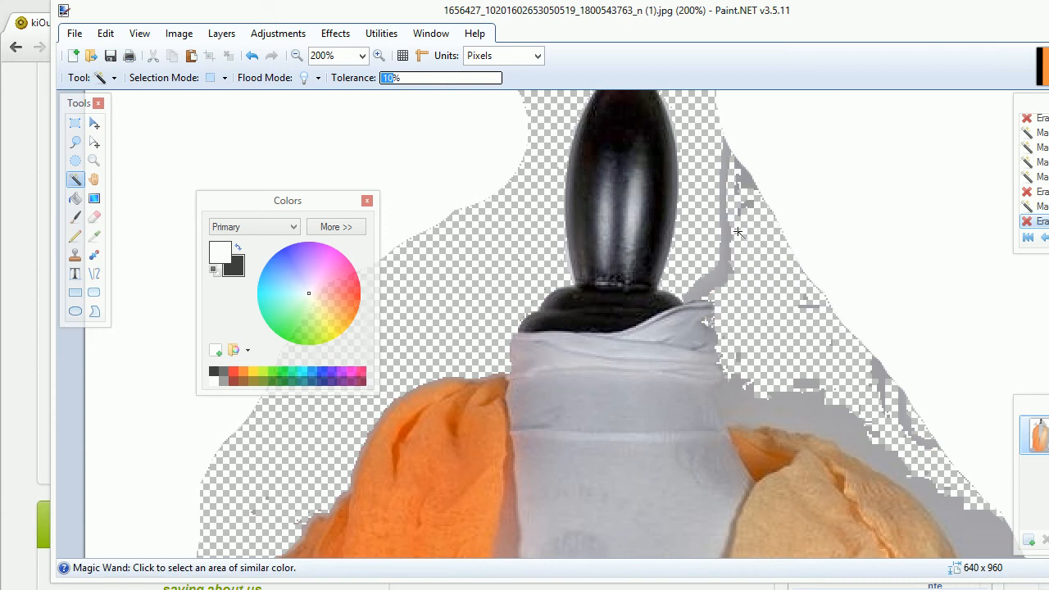
pyautogui.click(722, 175)
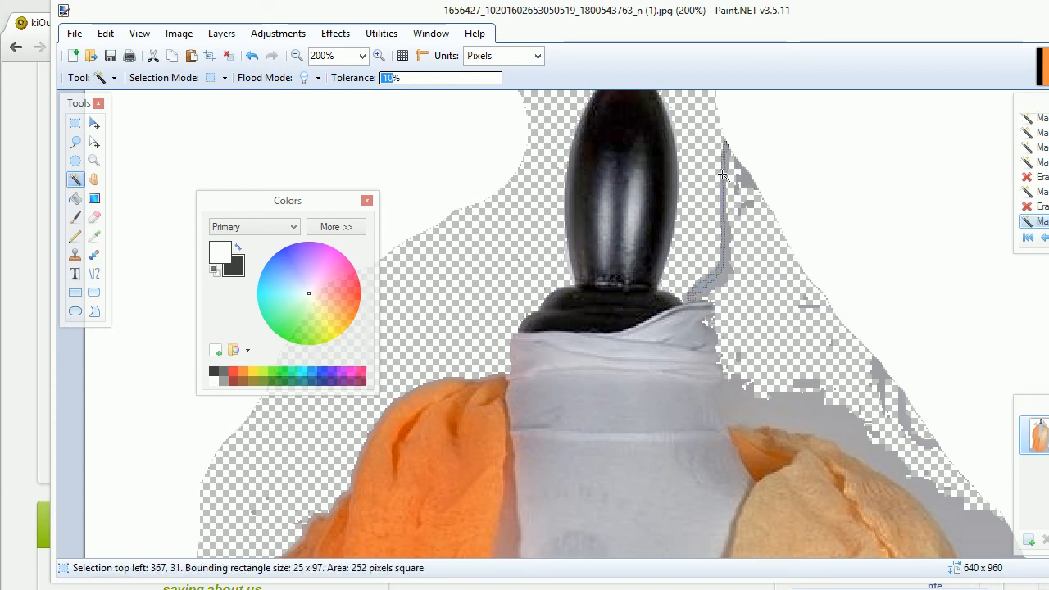
pyautogui.press('Delete')
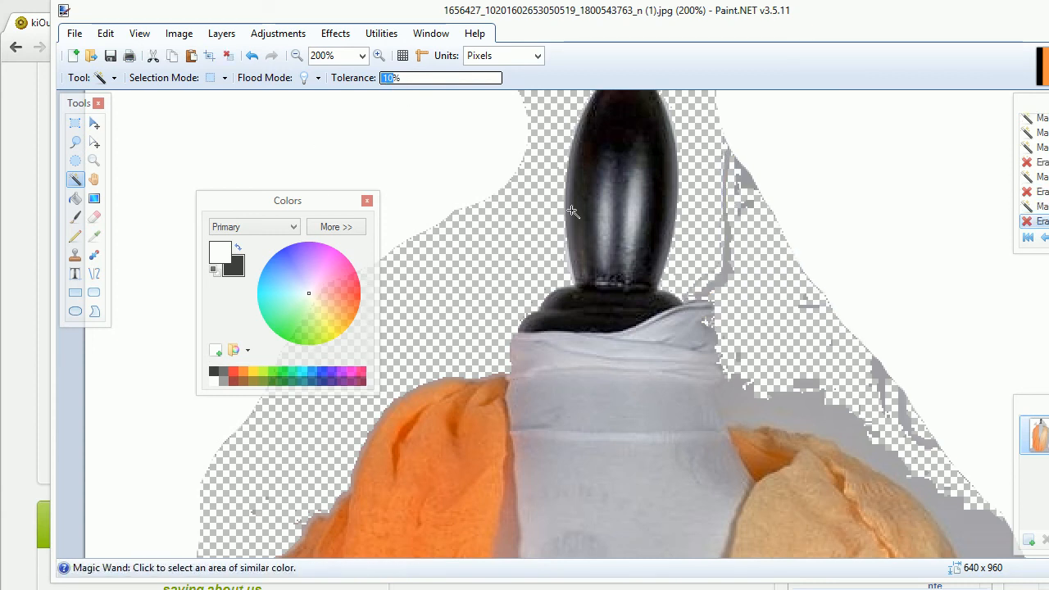
# - Erase the grey fringe and white paint edge right of the neck at brush width 95, and delete the grey sliver beside the cap's base
pyautogui.click(93, 216)
pyautogui.moveTo(780, 187)
pyautogui.mouseDown()
pyautogui.moveTo(777, 171)
pyautogui.moveTo(796, 238)
pyautogui.moveTo(861, 335)
pyautogui.moveTo(868, 325)
pyautogui.moveTo(873, 347)
pyautogui.moveTo(957, 420)
pyautogui.moveTo(907, 379)
pyautogui.mouseUp()
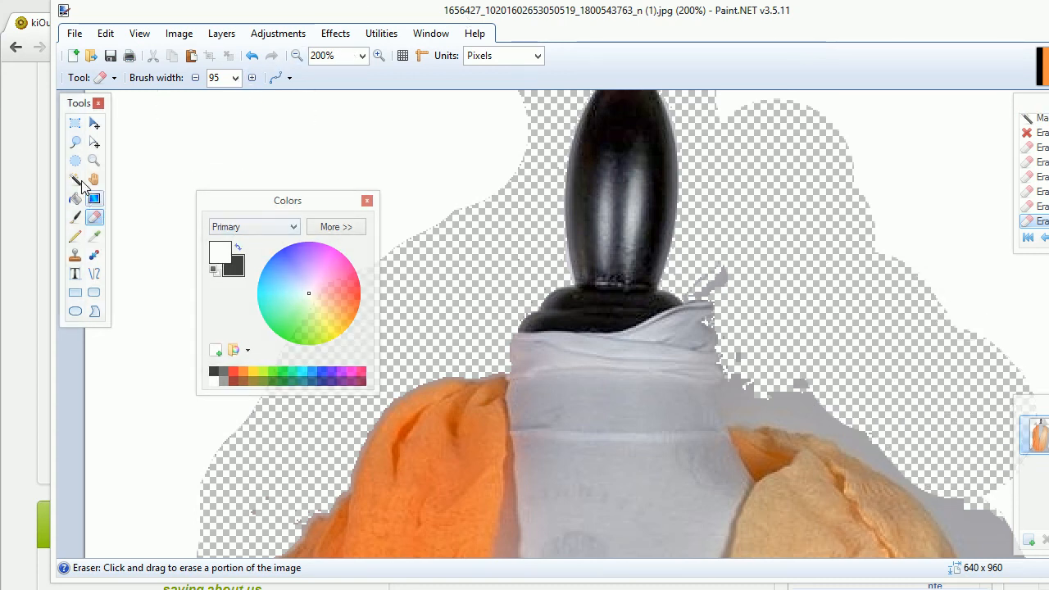
pyautogui.click(721, 279)
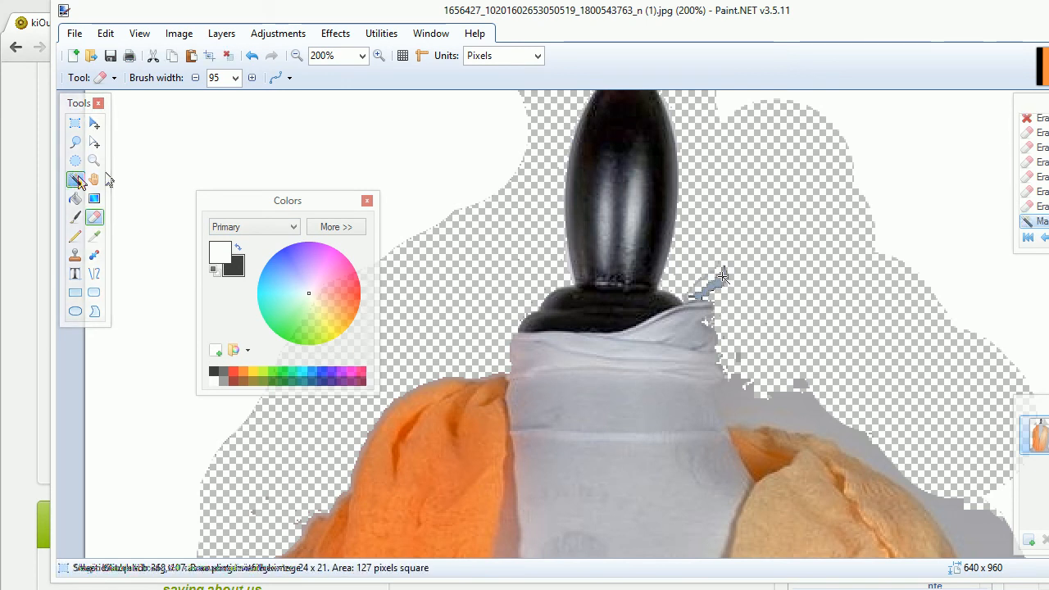
pyautogui.press('Delete')
pyautogui.click(741, 360)
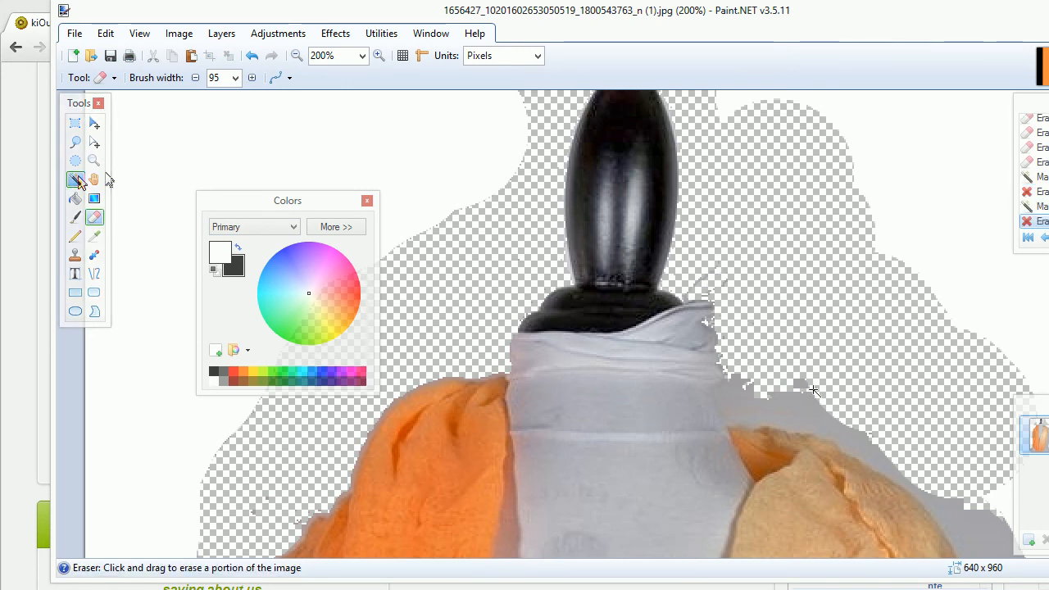
# - Delete patches of grey background above the scarf's right shoulder with the Magic Wand at 10% tolerance
pyautogui.click(75, 179)
pyautogui.click(789, 407)
pyautogui.press('Delete')
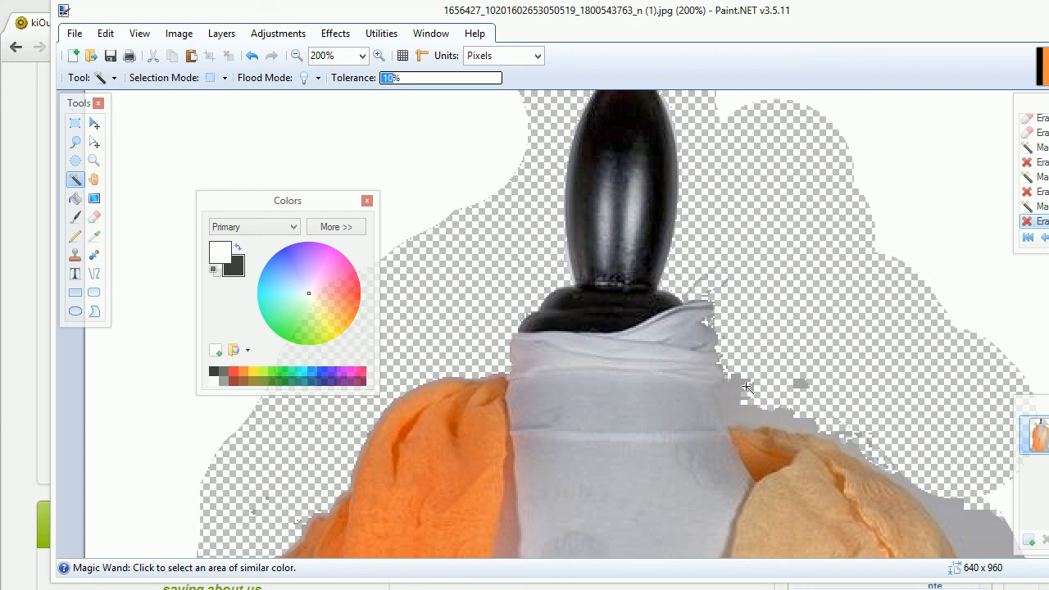
pyautogui.click(741, 385)
pyautogui.press('Delete')
pyautogui.click(754, 412)
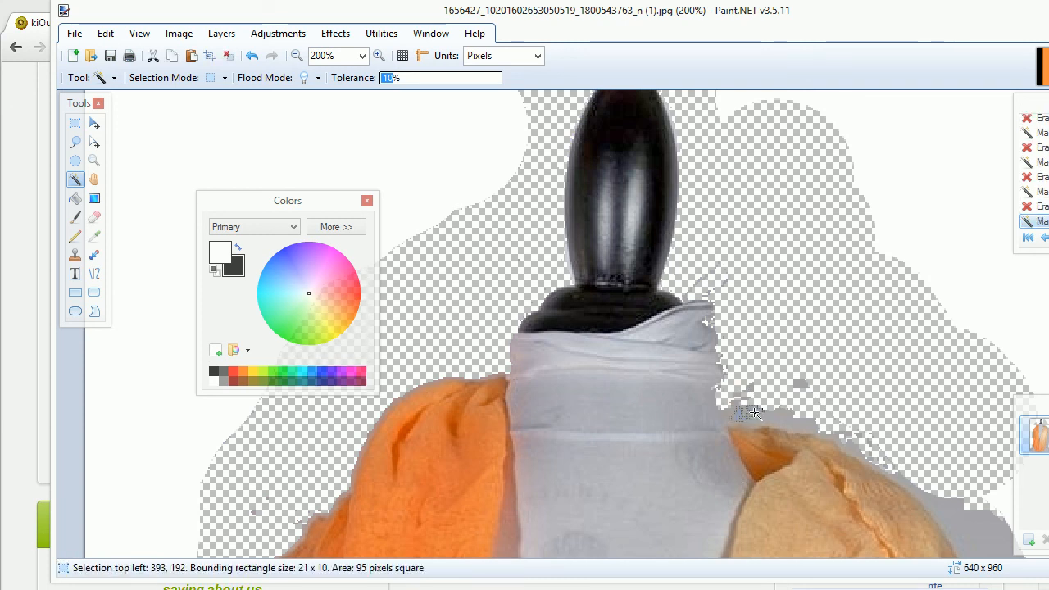
pyautogui.press('Delete')
pyautogui.click(788, 416)
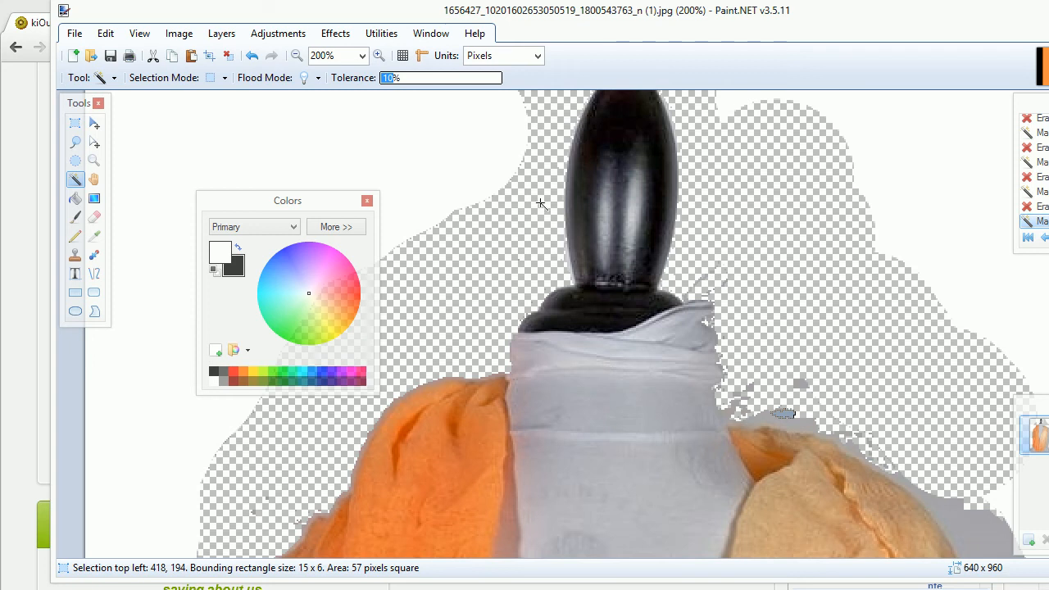
# - Undo the recent Magic Wand deletions and eraser strokes right of the neck, back to the intact grey wedge beside the cap
pyautogui.hotkey('ctrl', 'z')
pyautogui.hotkey('ctrl', 'z')
pyautogui.hotkey('ctrl', 'z')
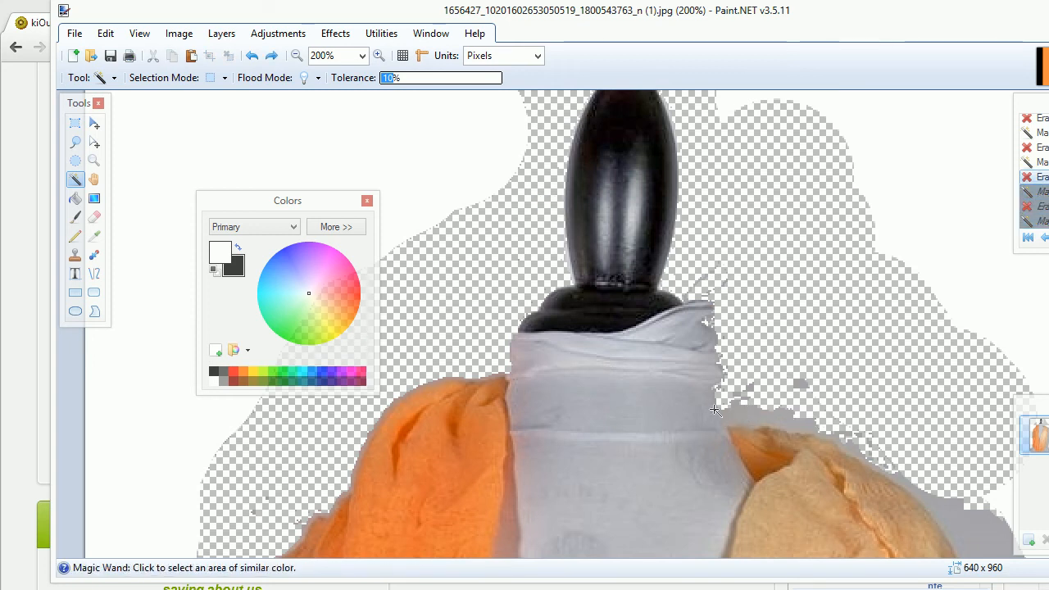
pyautogui.hotkey('ctrl', 'z')
pyautogui.hotkey('ctrl', 'z')
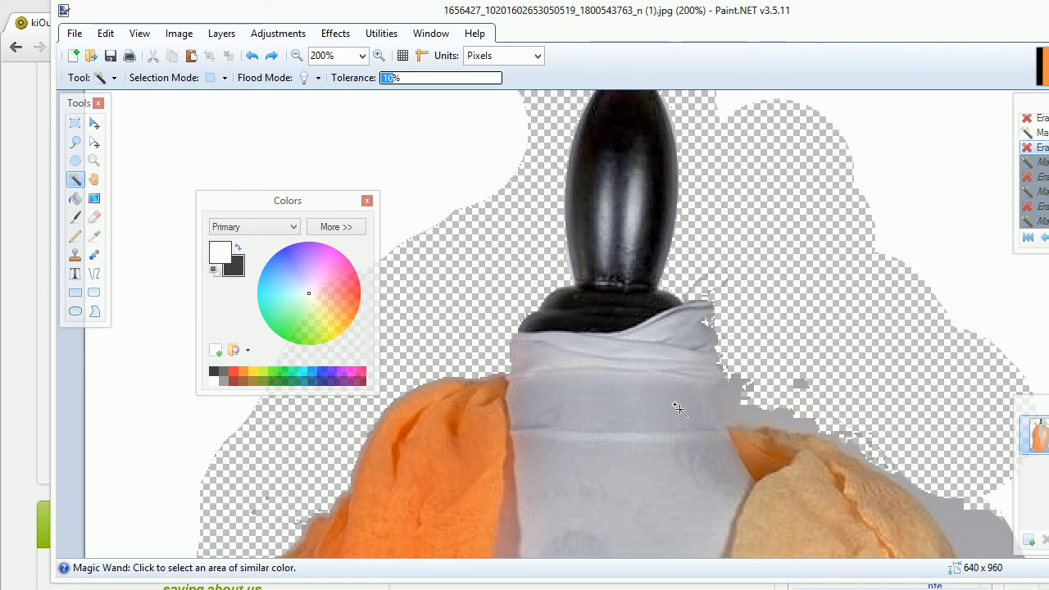
pyautogui.hotkey('ctrl', 'z')
pyautogui.hotkey('ctrl', 'z')
pyautogui.hotkey('ctrl', 'z')
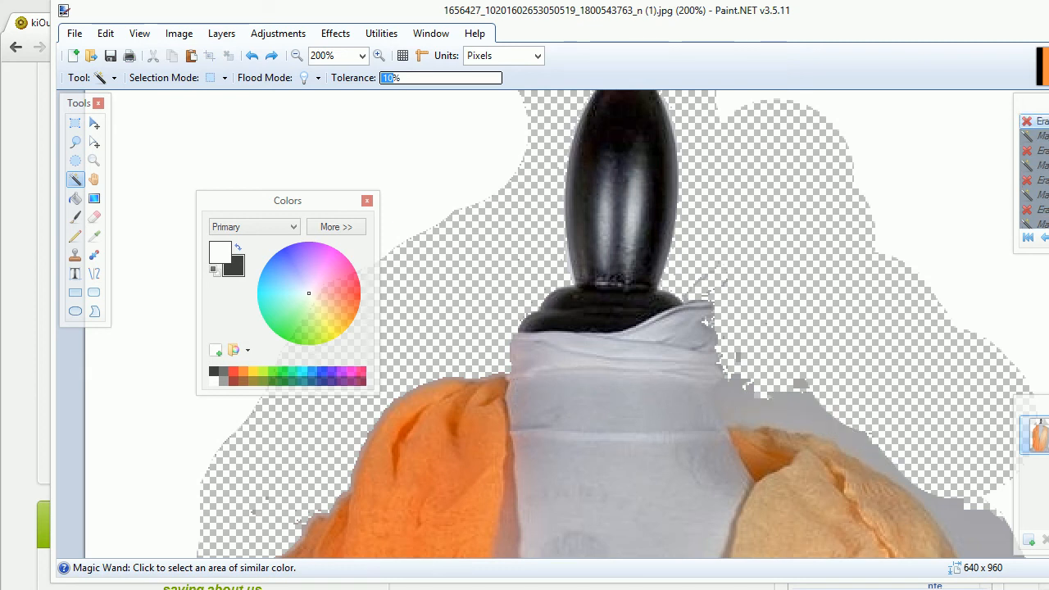
pyautogui.hotkey('ctrl', 'z')
pyautogui.hotkey('ctrl', 'z')
pyautogui.hotkey('ctrl', 'z')
pyautogui.hotkey('ctrl', 'z')
pyautogui.hotkey('ctrl', 'z')
pyautogui.hotkey('ctrl', 'z')
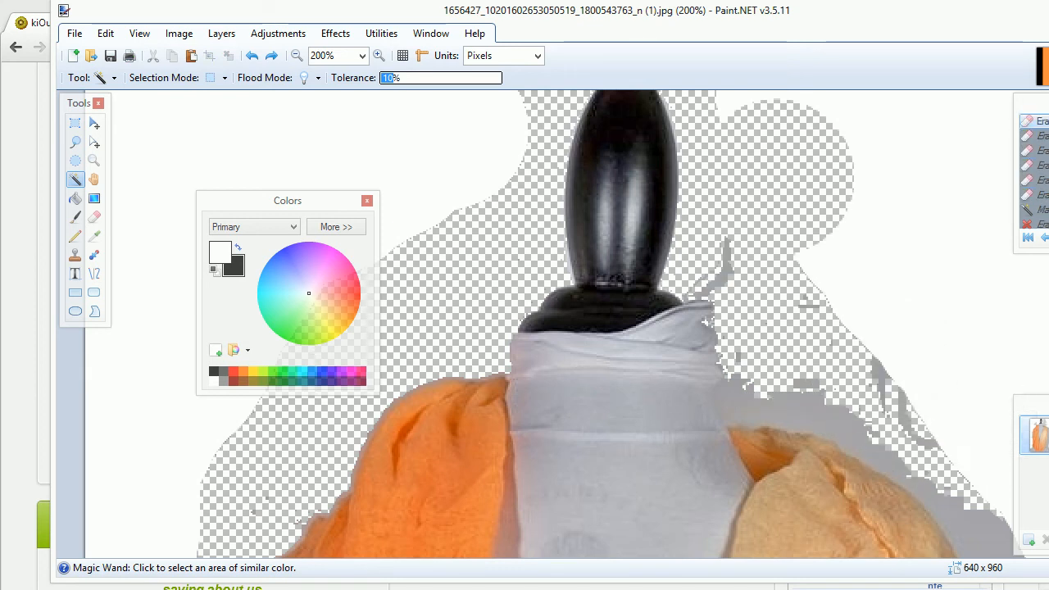
pyautogui.hotkey('ctrl', 'y')
pyautogui.hotkey('ctrl', 'y')
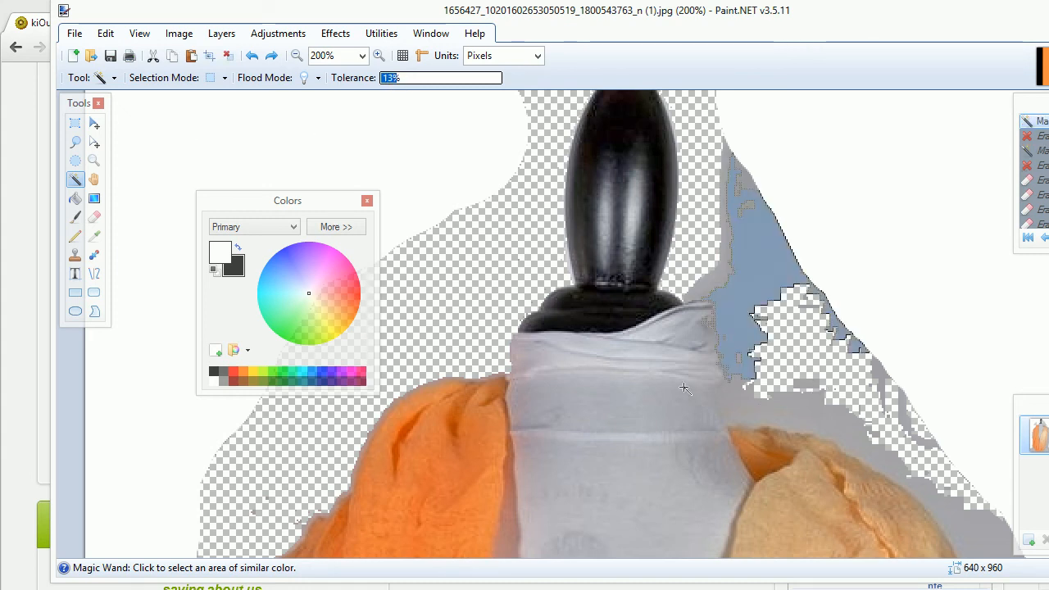
# - Try selecting the grey background above the right shoulder and beside the neck with the Magic Wand at 13% tolerance
pyautogui.click(783, 398)
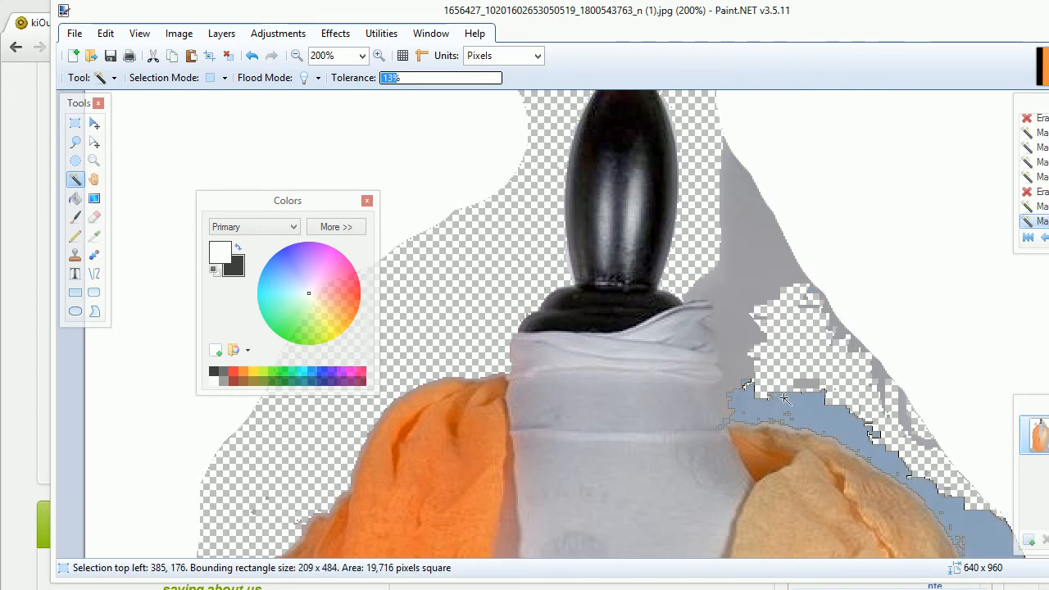
pyautogui.click(746, 333)
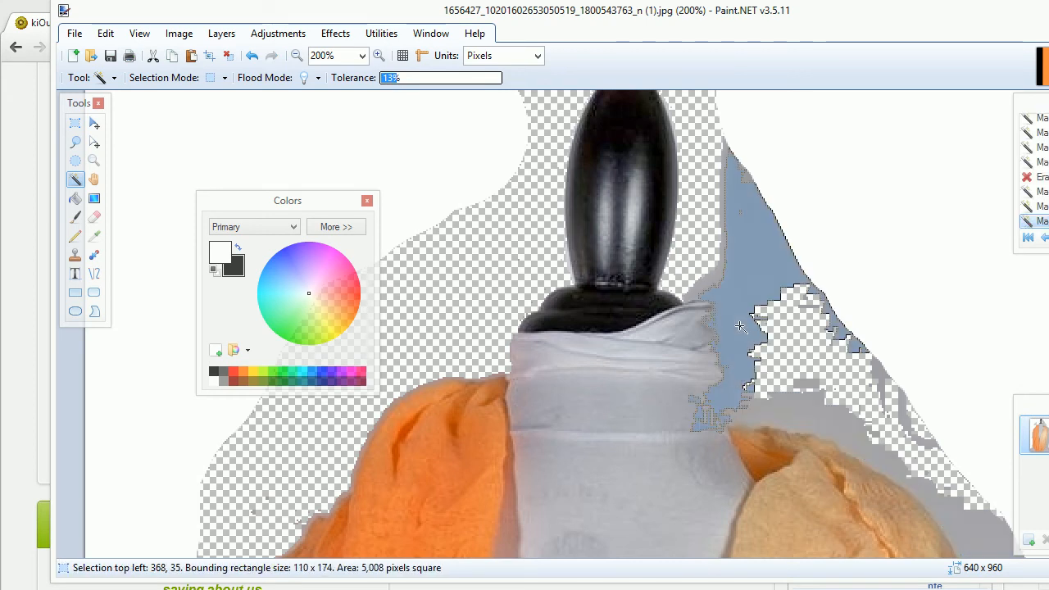
# - Select the whole image and set the Eraser's brush width to 9
pyautogui.click(94, 218)
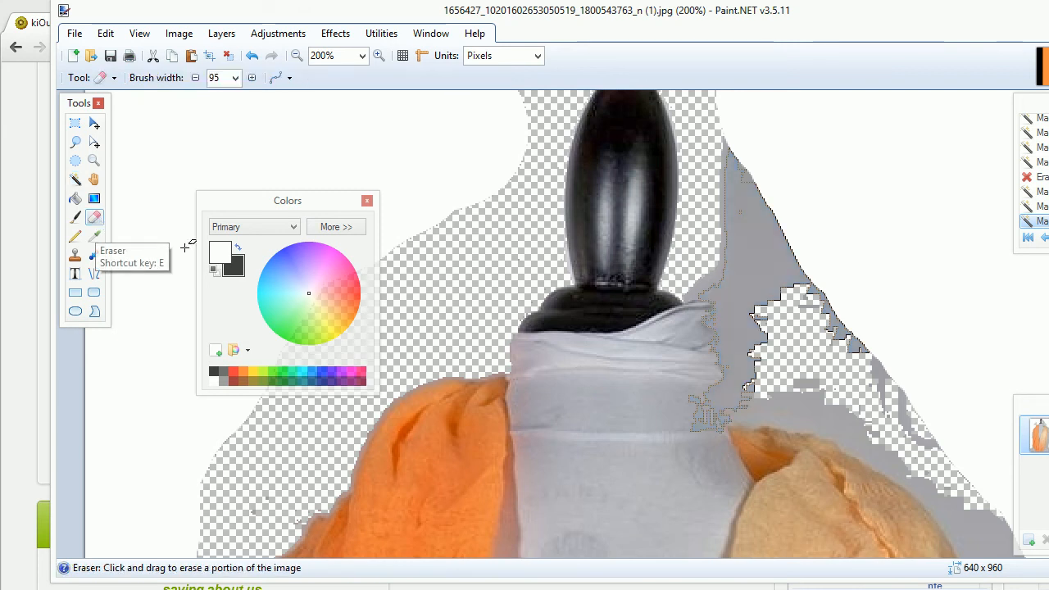
pyautogui.click(235, 77)
pyautogui.click(227, 96)
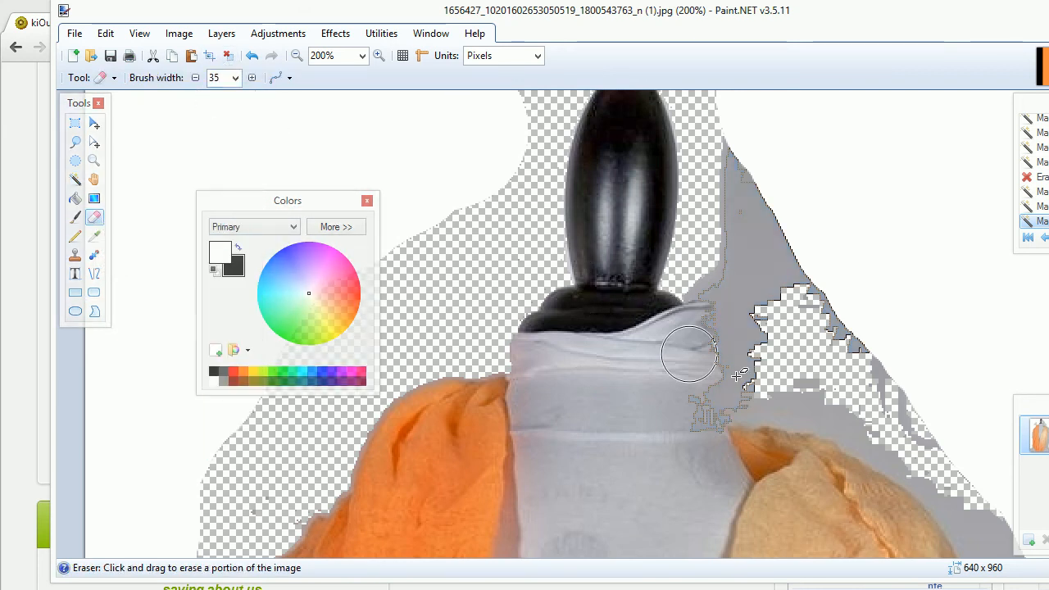
pyautogui.hotkey('ctrl', 'a')
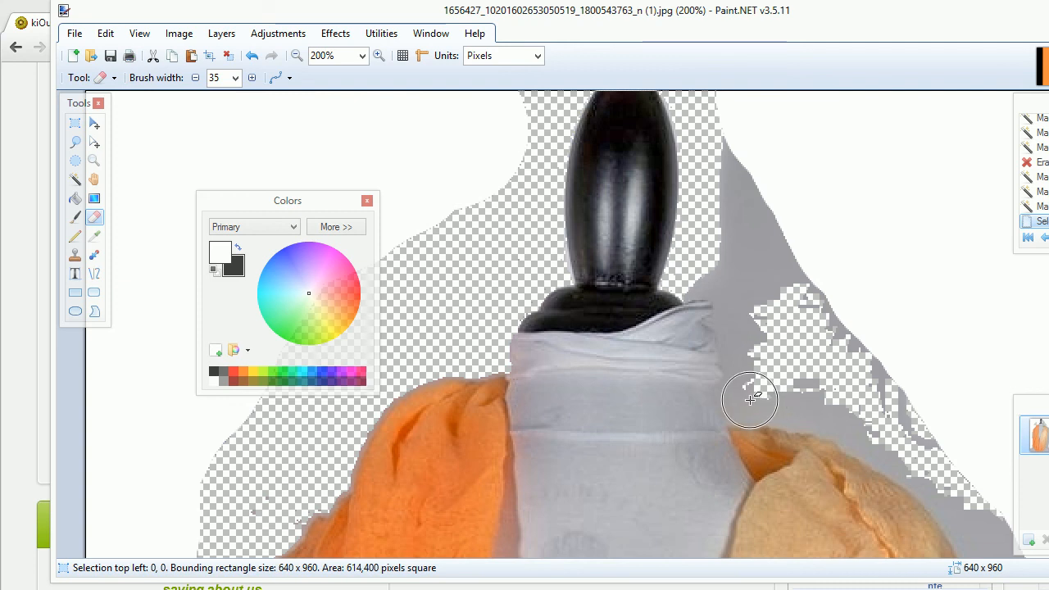
pyautogui.click(235, 77)
pyautogui.scroll(5, 231, 132)
pyautogui.click(229, 125)
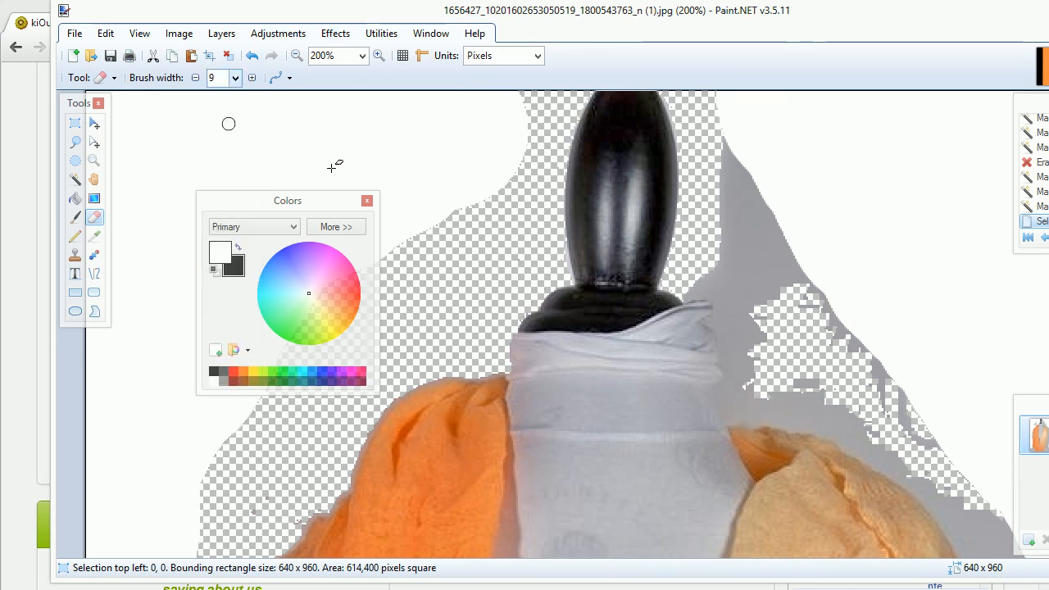
# - Erase a narrow path through the grey background along the neck's right edge, down to the scarf's shoulder
pyautogui.click(727, 358)
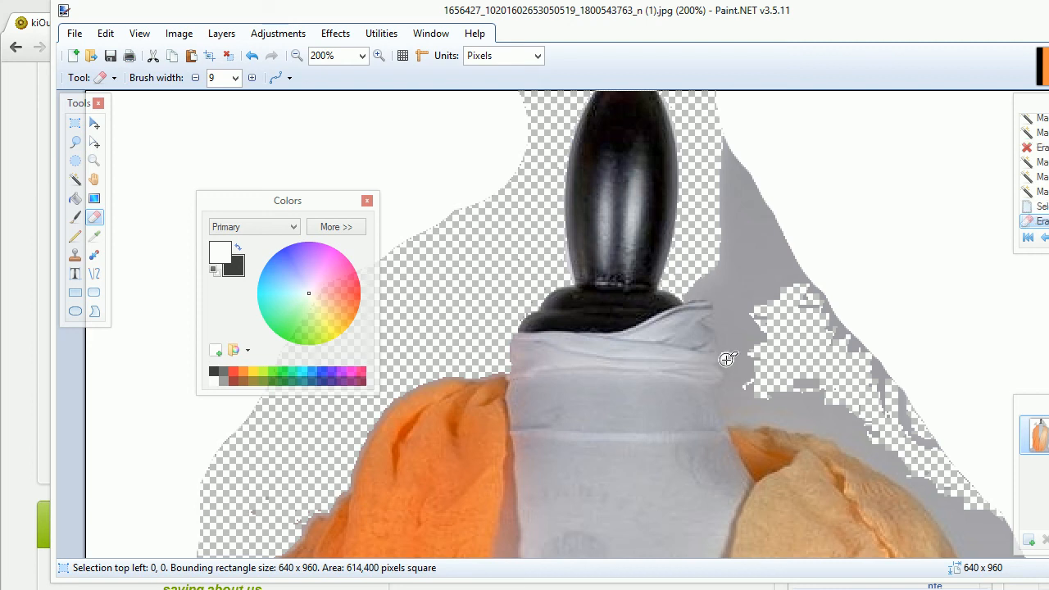
pyautogui.click(730, 368)
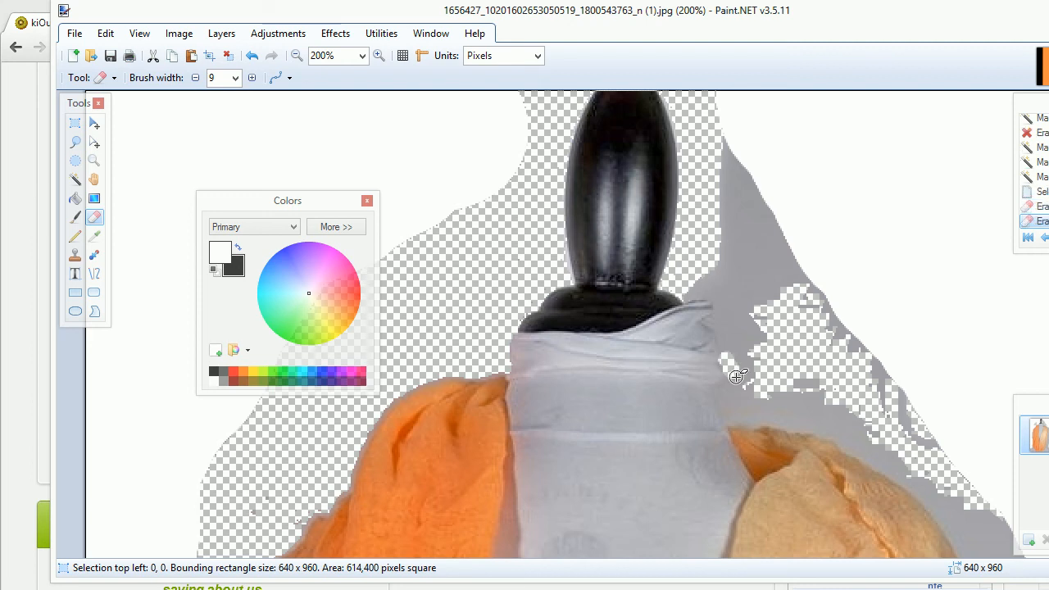
pyautogui.click(730, 382)
pyautogui.click(729, 385)
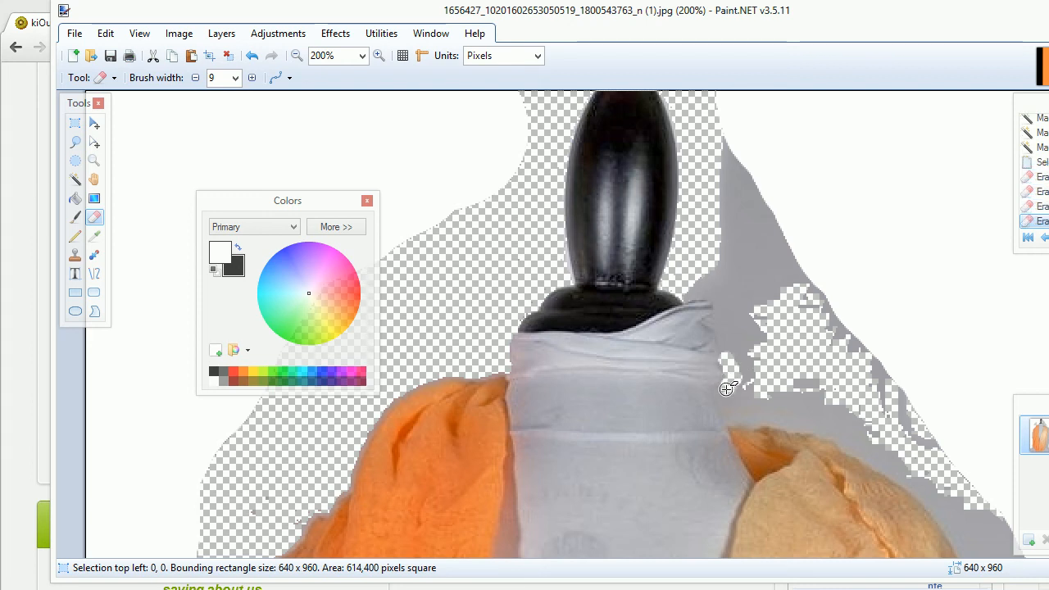
pyautogui.click(725, 390)
pyautogui.click(724, 394)
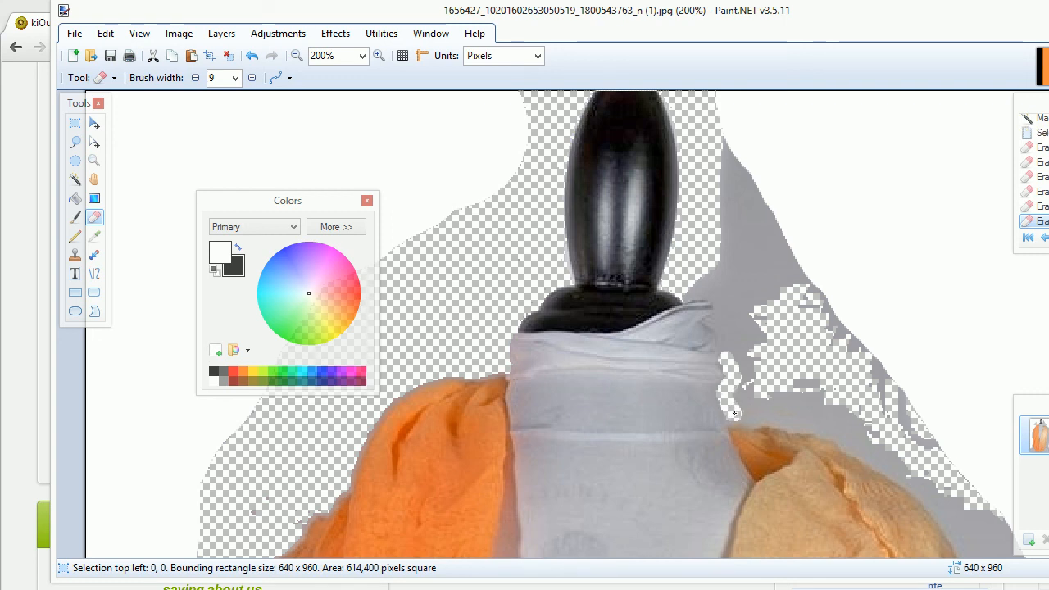
pyautogui.click(736, 417)
# - Delete the large grey wedge between the neck cap and the white paint edge with the Magic Wand at 13% tolerance
pyautogui.click(76, 179)
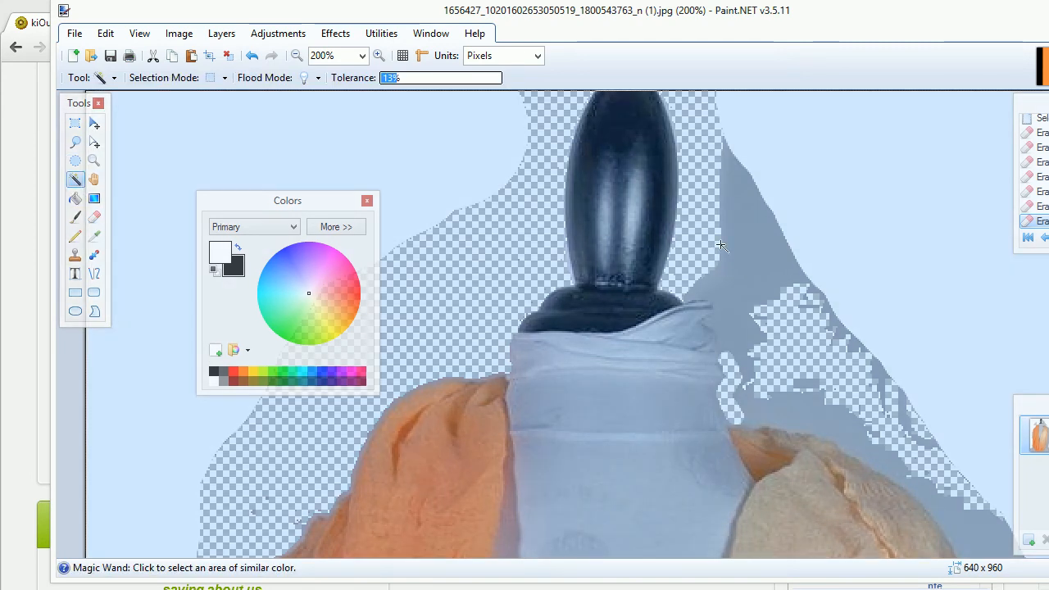
pyautogui.click(796, 224)
pyautogui.click(771, 232)
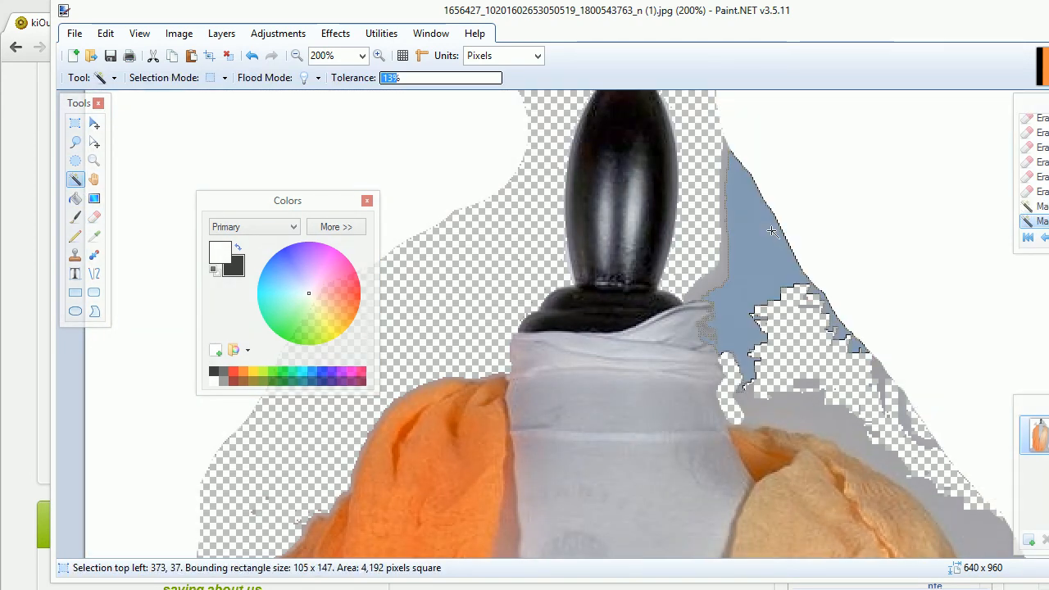
pyautogui.press('Delete')
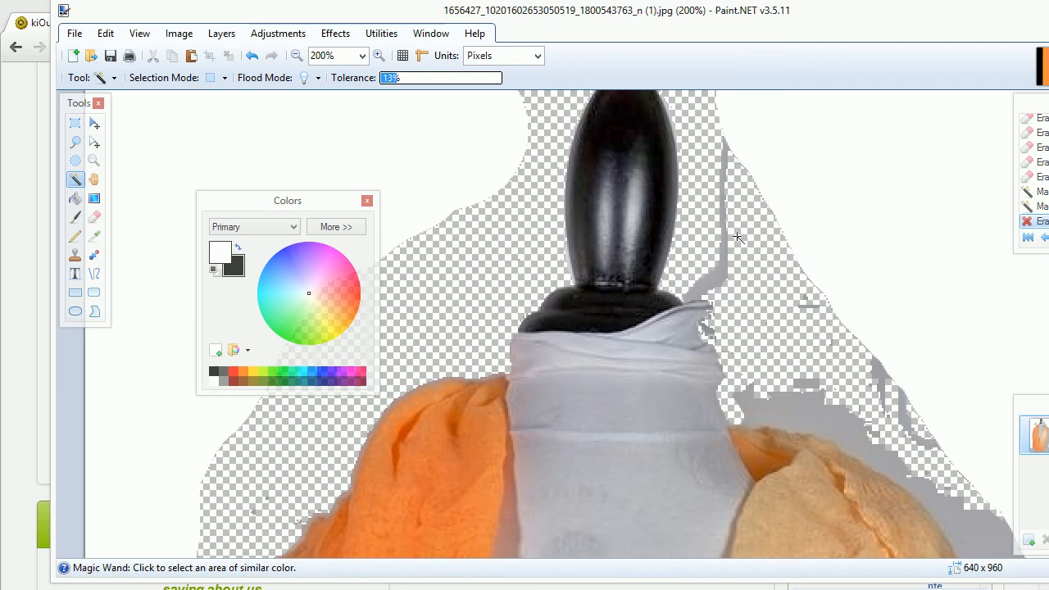
# - Delete part of the grey strip beside the black cap and the grey remnant at the collar's right edge, using 13% tolerance
pyautogui.click(720, 235)
pyautogui.press('Delete')
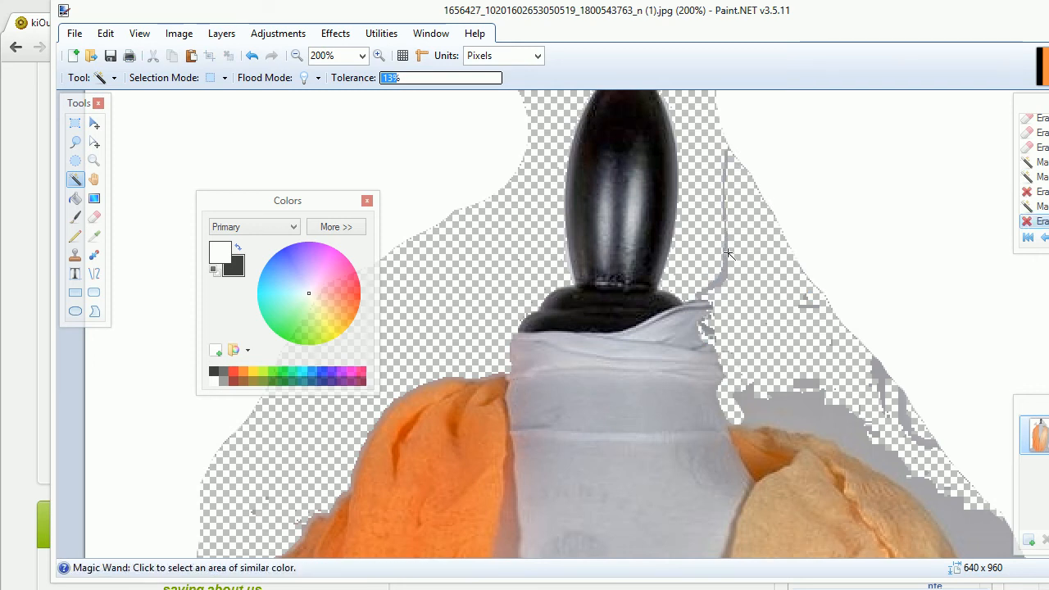
pyautogui.click(708, 330)
pyautogui.press('Delete')
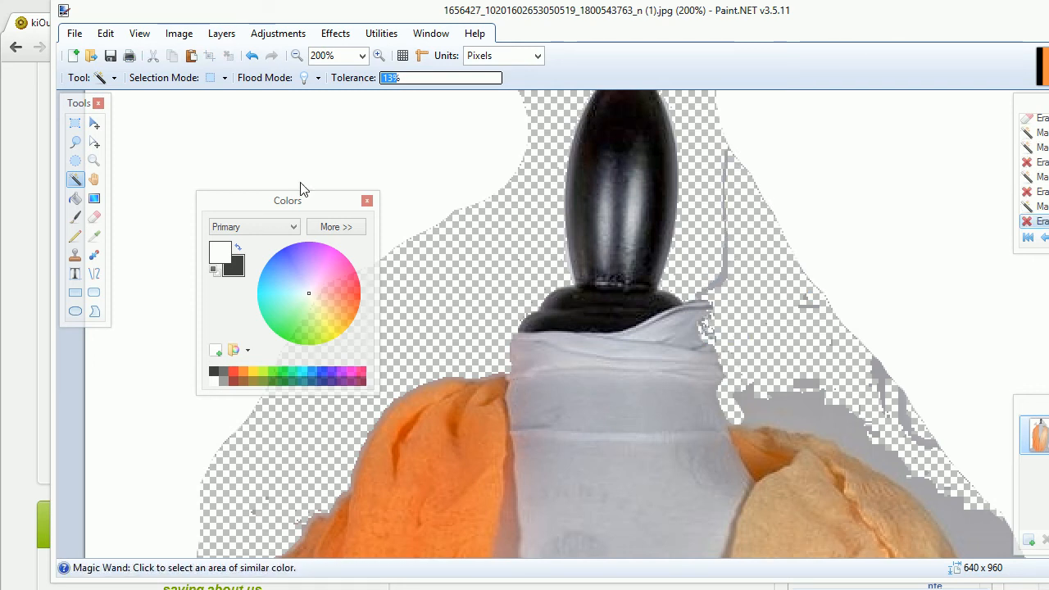
# - Erase the leftover grey specks around the collar's pointed right fold with the Eraser at brush width 9
pyautogui.click(94, 216)
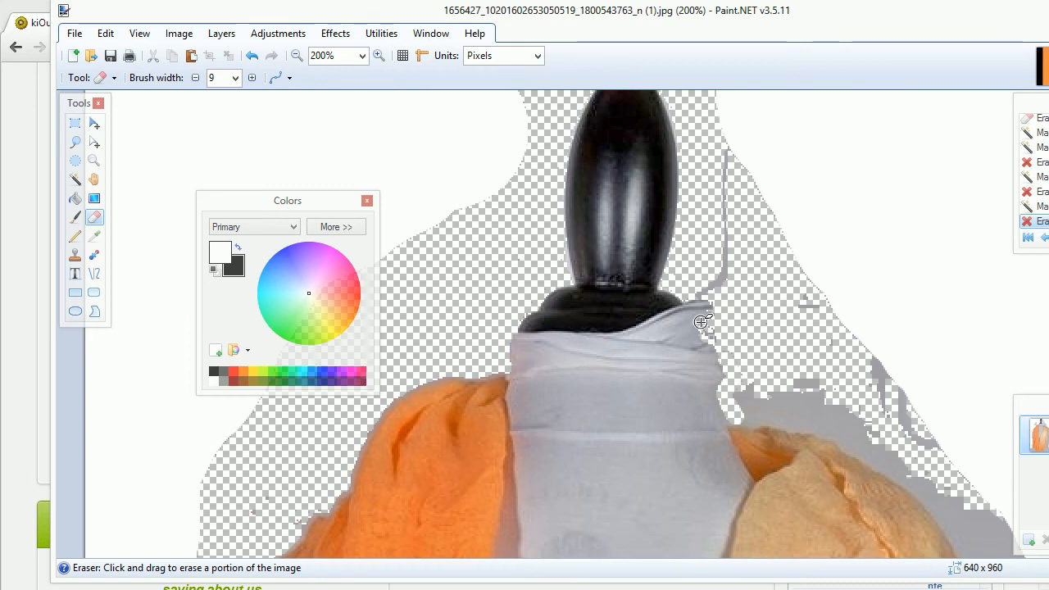
pyautogui.moveTo(707, 326); pyautogui.dragTo(723, 303)
pyautogui.click(712, 293)
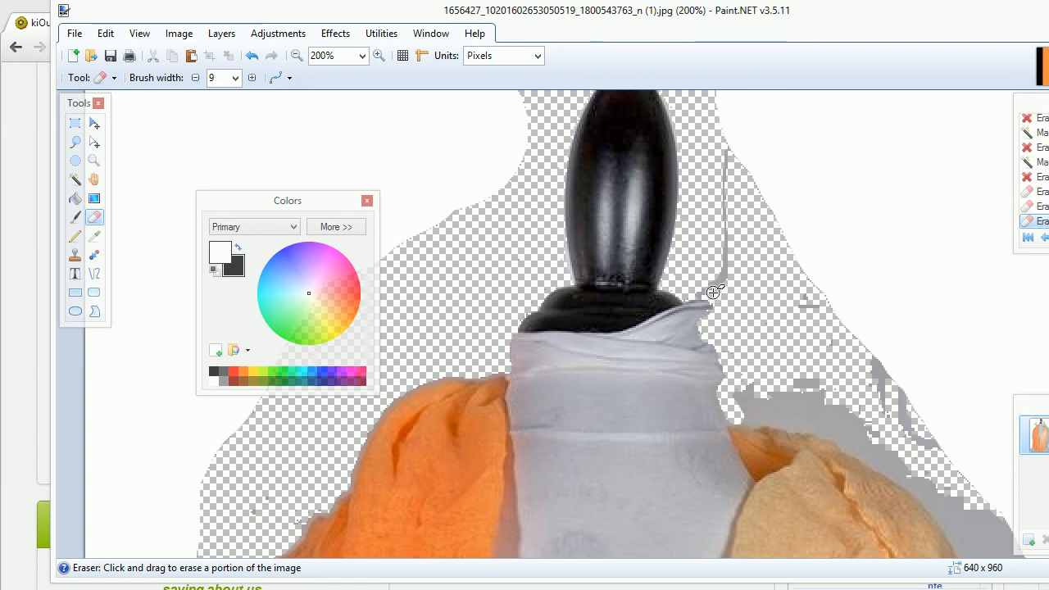
pyautogui.click(707, 290)
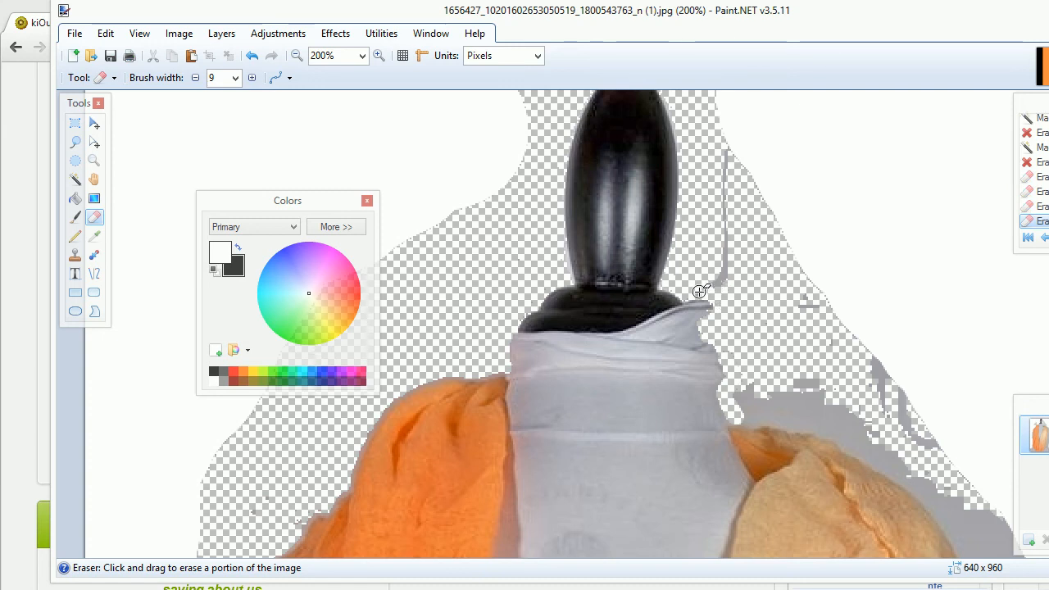
pyautogui.click(706, 290)
pyautogui.click(708, 292)
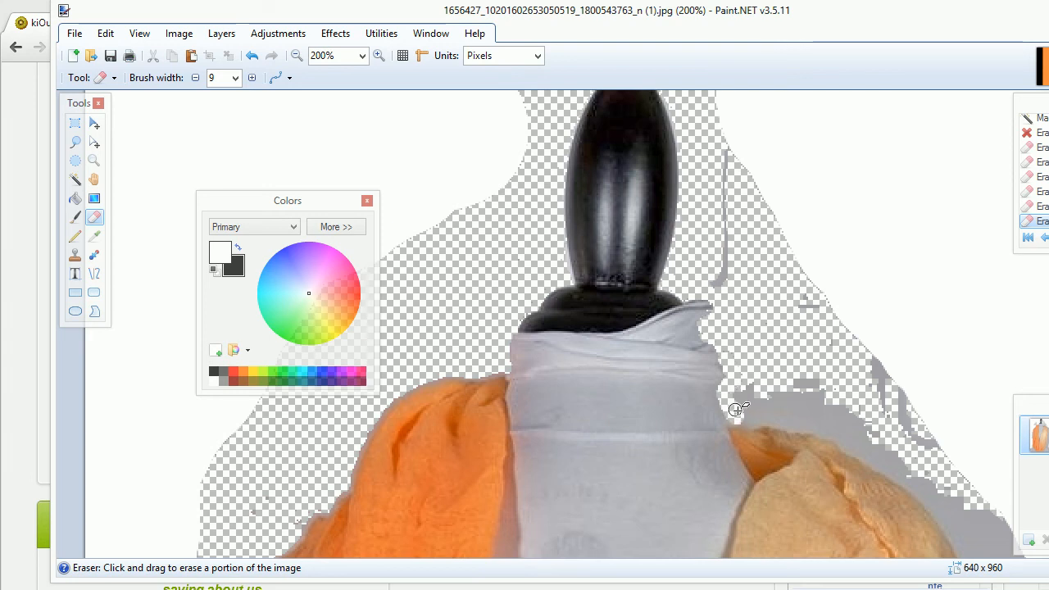
# - Erase the remaining thin grey strip right of the black cap and tidy the tip of the collar fold
pyautogui.moveTo(715, 281); pyautogui.dragTo(727, 135)
pyautogui.click(728, 276)
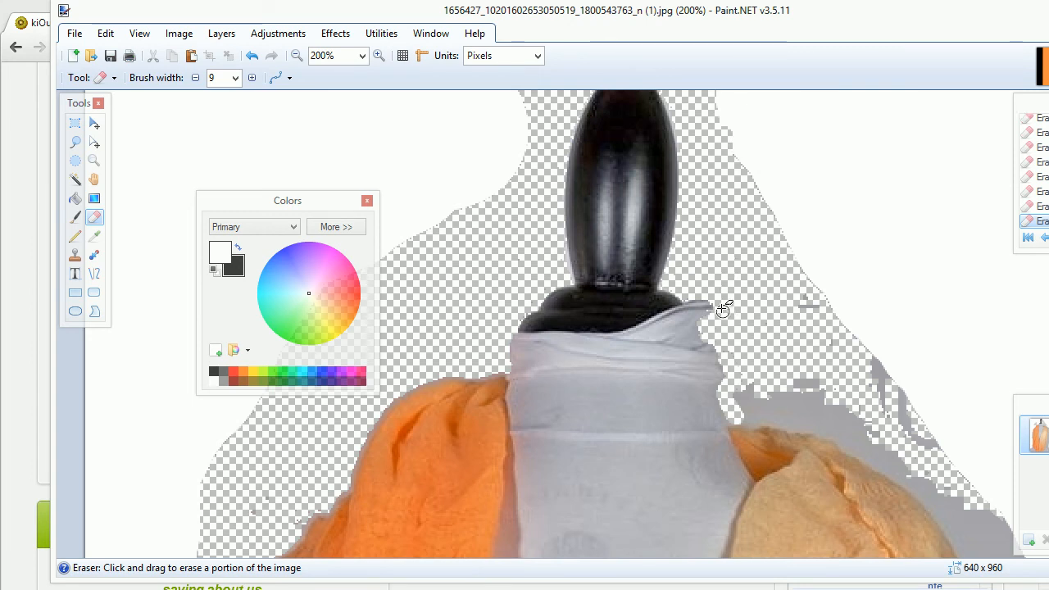
pyautogui.click(720, 306)
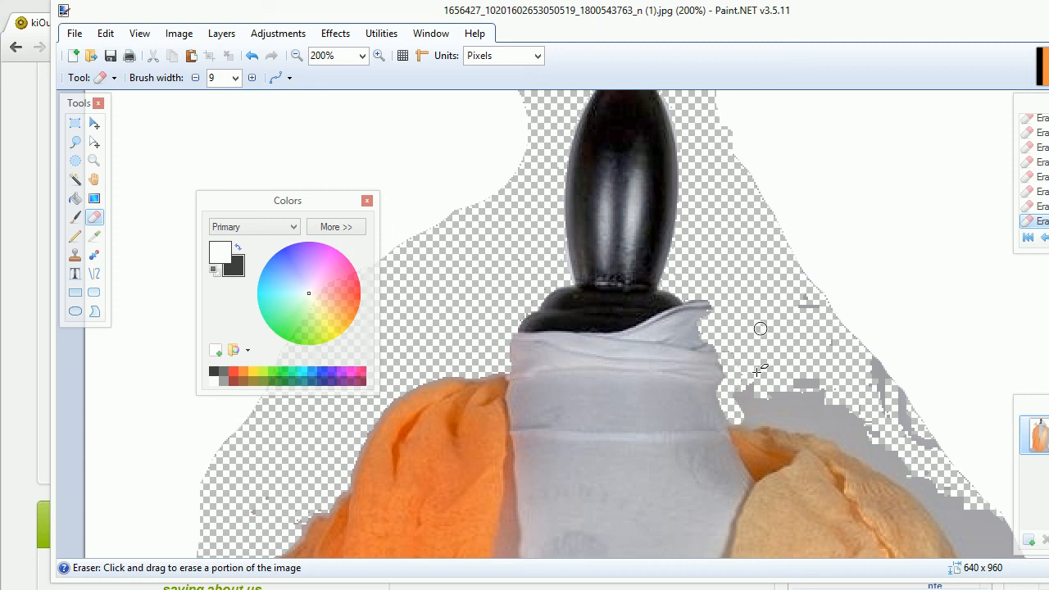
# - Delete the large grey area above the scarf's right shoulder with the Magic Wand at 13% tolerance
pyautogui.click(74, 178)
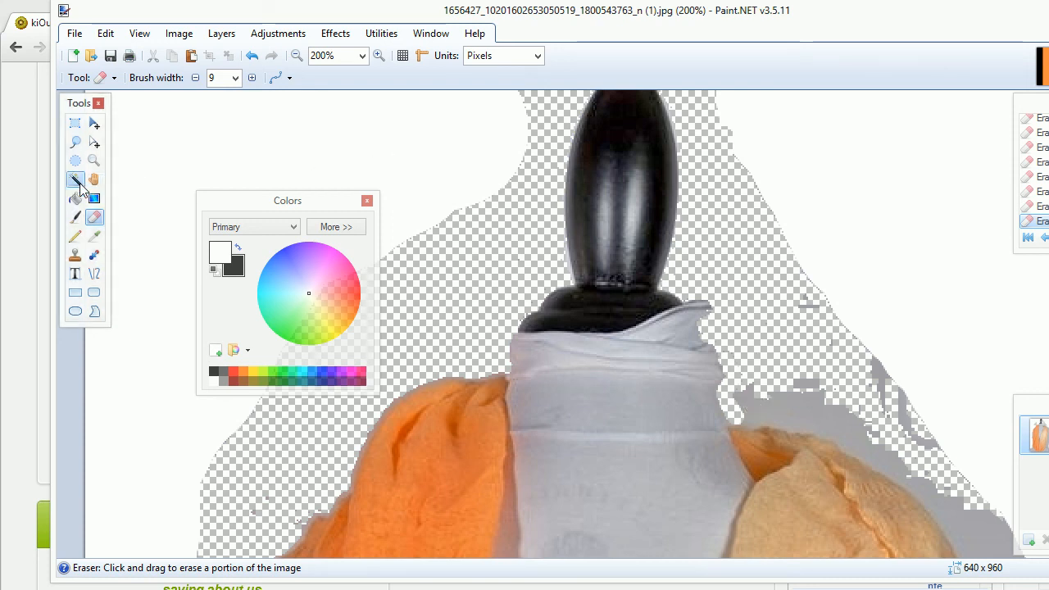
pyautogui.click(822, 409)
pyautogui.press('Delete')
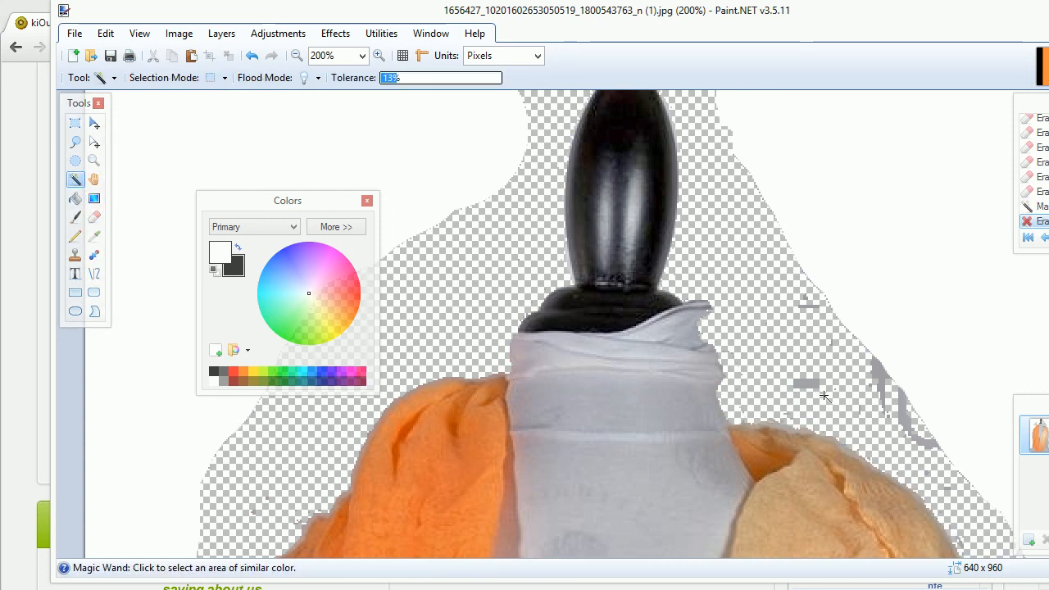
# - Try to delete the grey patches beside the scarf's right edge with the Magic Wand at 13% tolerance
pyautogui.scroll(-5, 818, 394)
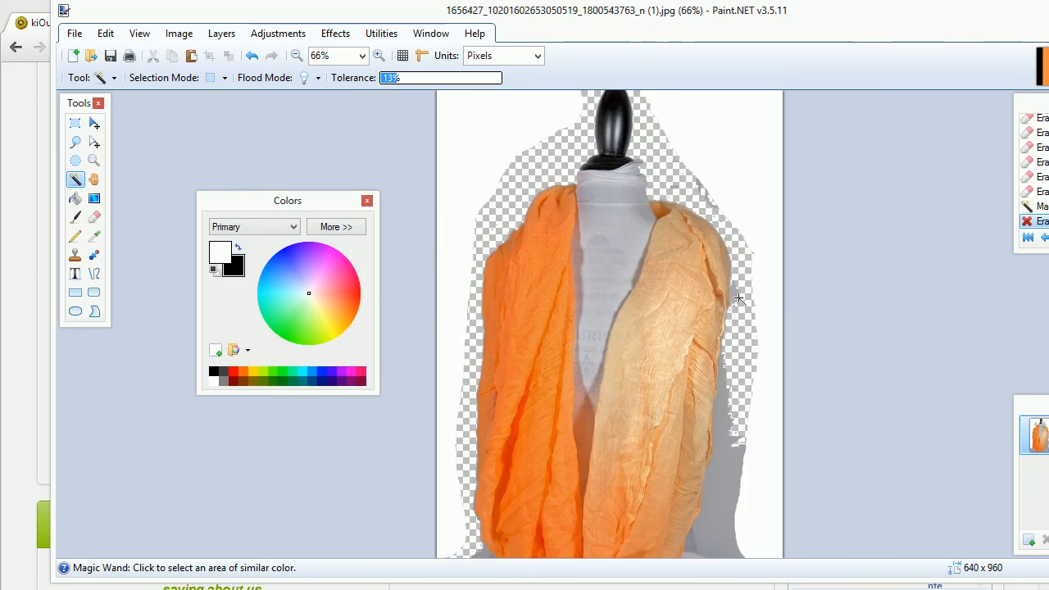
pyautogui.click(732, 415)
pyautogui.press('Delete')
pyautogui.click(731, 464)
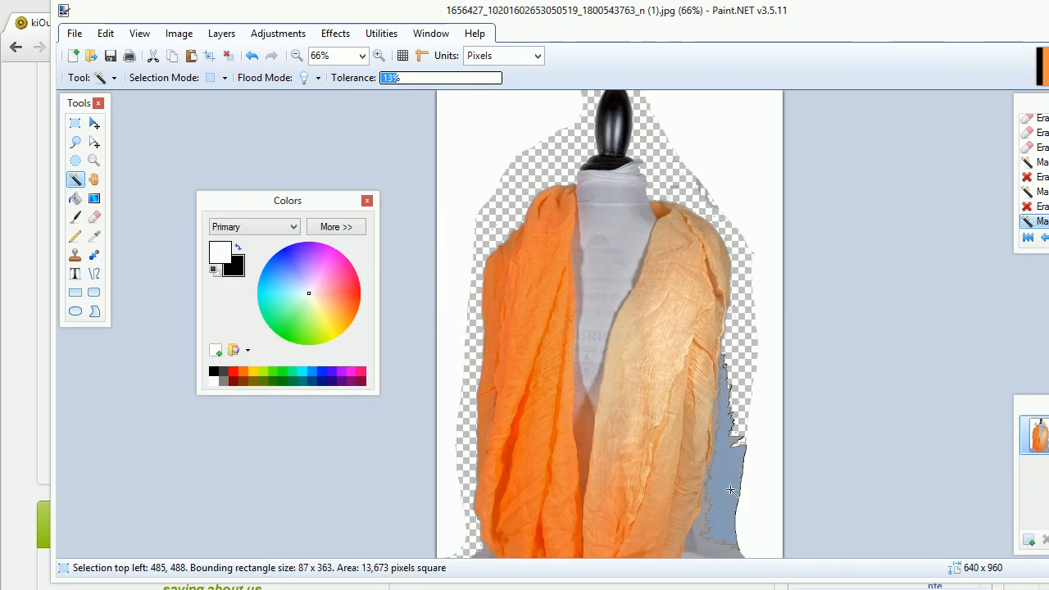
pyautogui.press('Delete')
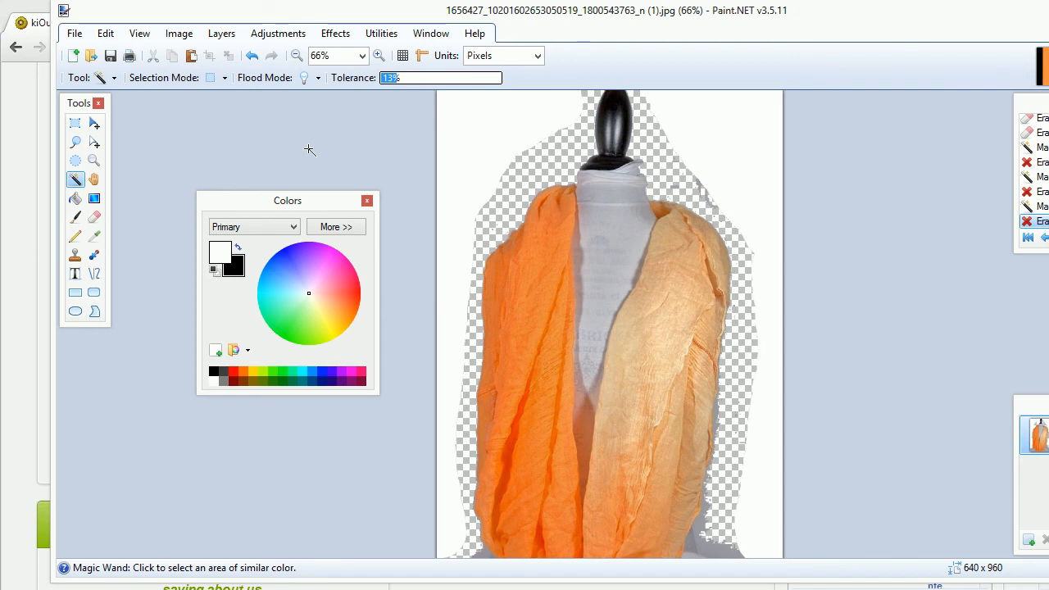
# - Undo the last two Magic Wand selections and deletions beside the scarf's right edge
pyautogui.hotkey('ctrl', 'z')
pyautogui.hotkey('ctrl', 'z')
pyautogui.hotkey('ctrl', 'z')
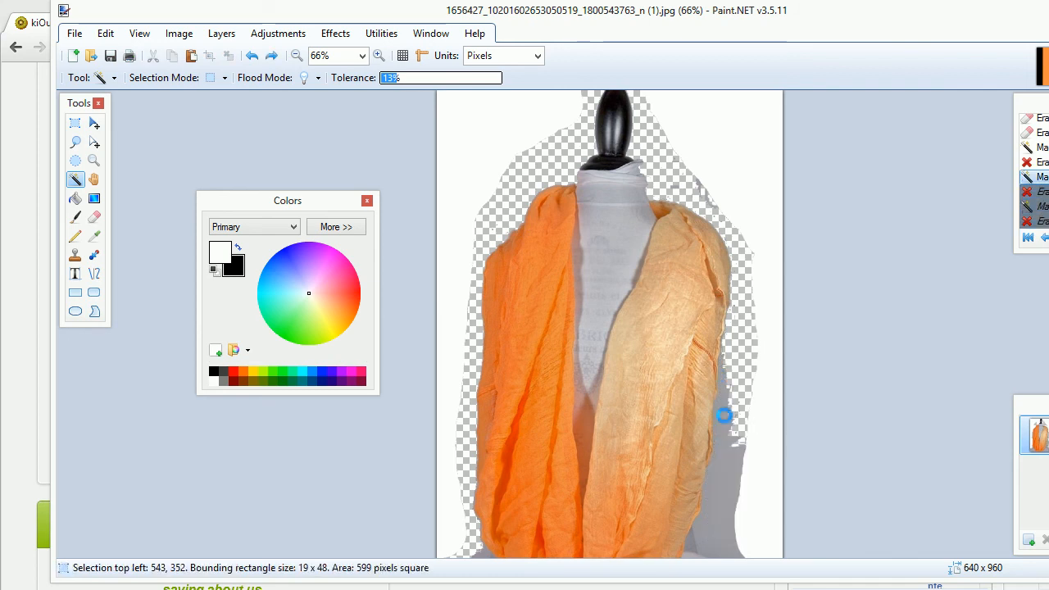
pyautogui.hotkey('ctrl', 'z')
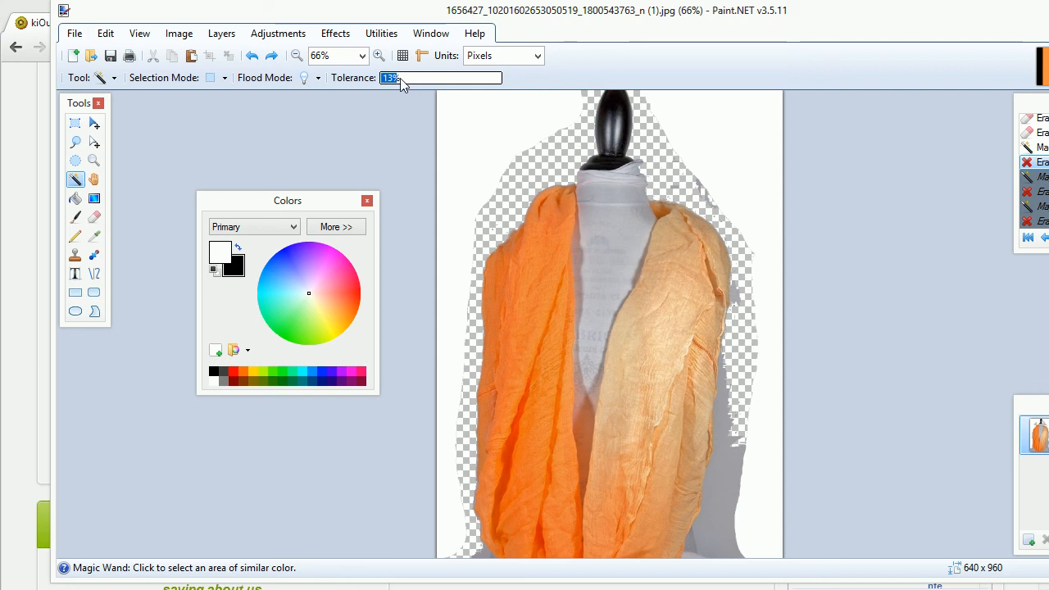
# - Delete the long grey strip and the small grey patch beside the scarf's right edge with the Magic Wand at 17% tolerance
pyautogui.click(734, 470)
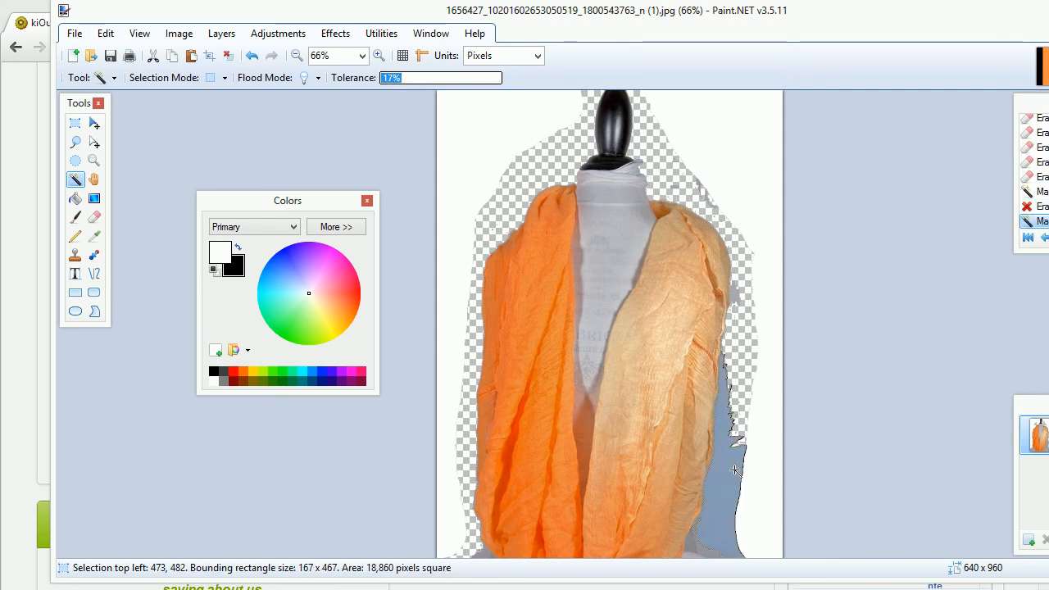
pyautogui.press('Delete')
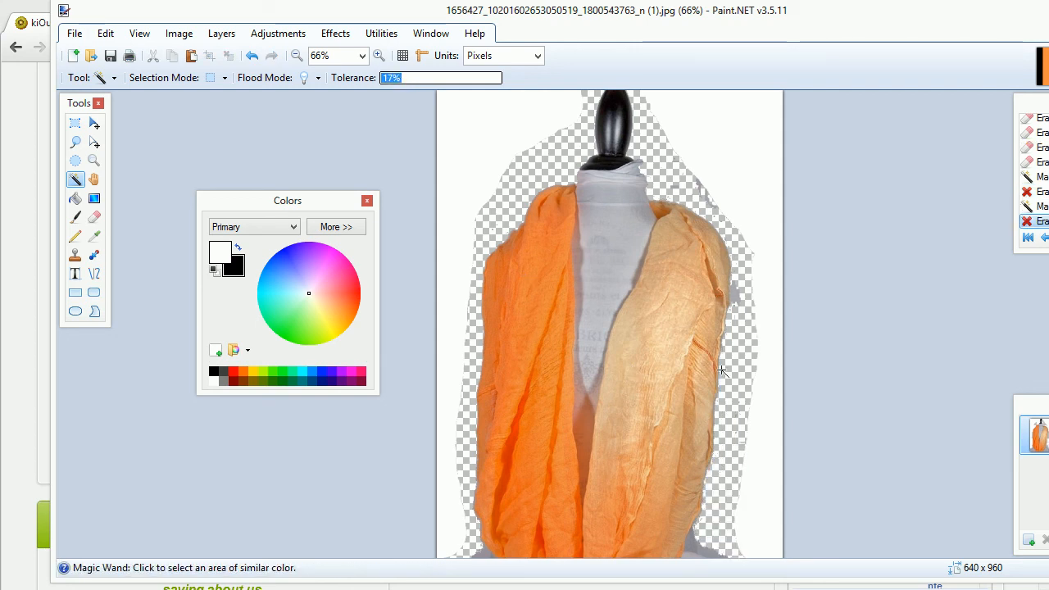
pyautogui.click(735, 290)
pyautogui.press('Delete')
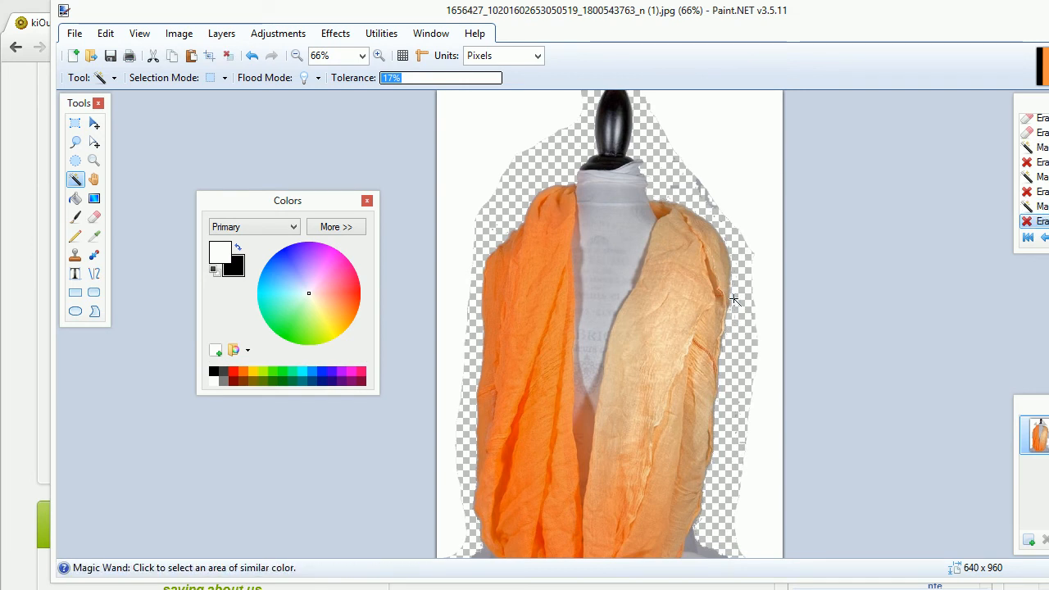
# - Try to delete the grey strip above the mannequin's right shoulder at 17% tolerance, and undo the deletion
pyautogui.scroll(-1, 729, 479)
pyautogui.click(738, 527)
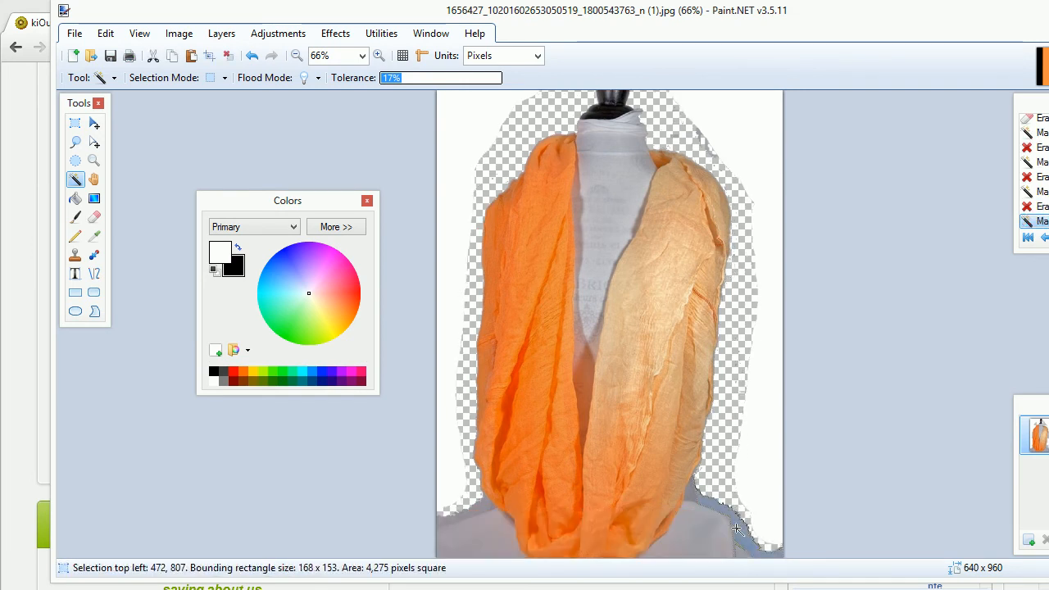
pyautogui.press('Delete')
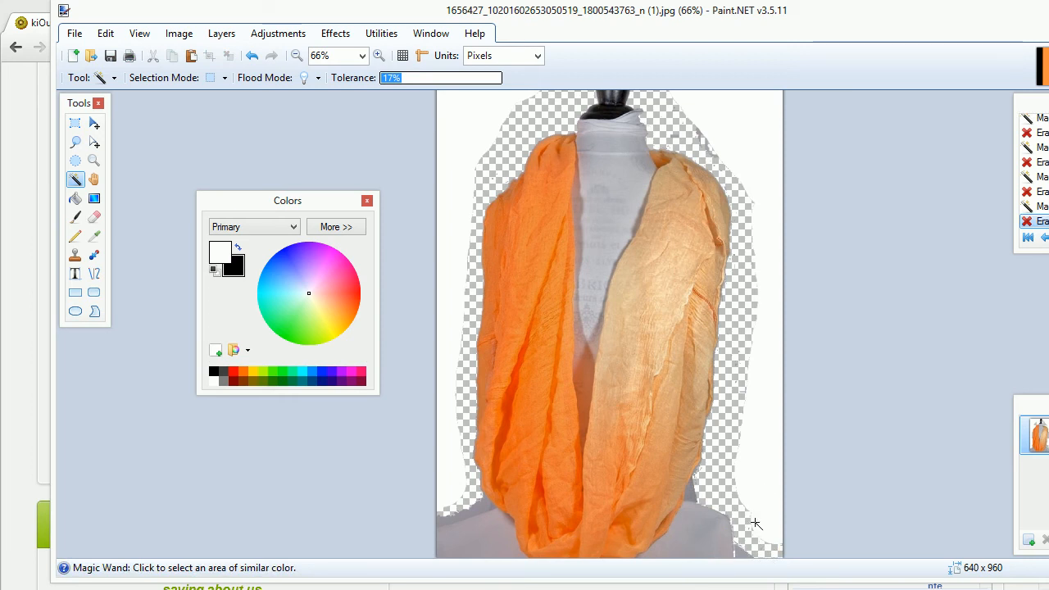
pyautogui.hotkey('ctrl', 'z')
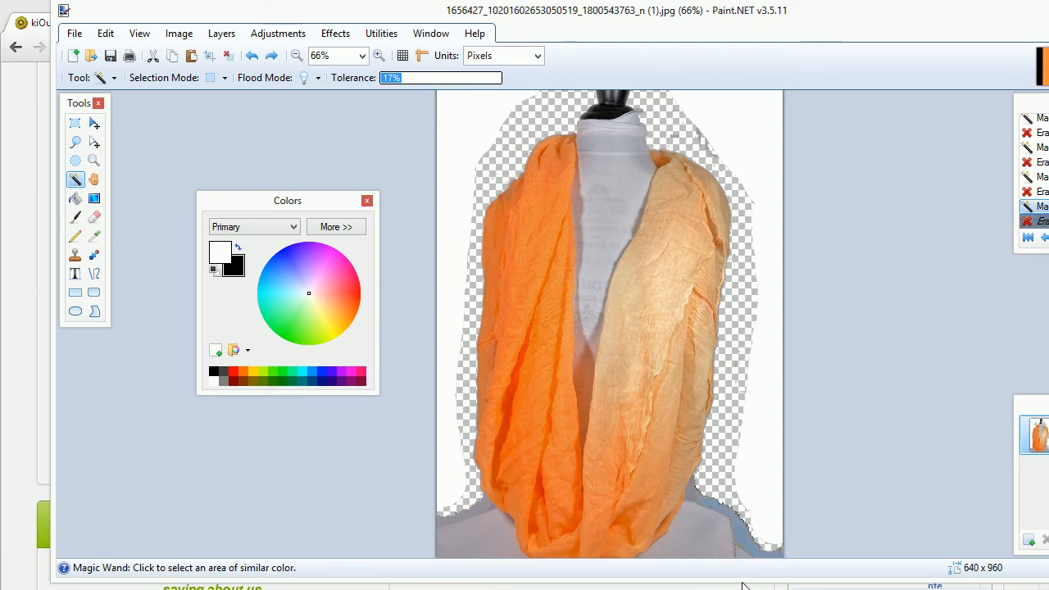
# - Delete the grey strip above the mannequin's right shoulder and the remnant at its outer edge with the Magic Wand at 15% tolerance
pyautogui.click(397, 82)
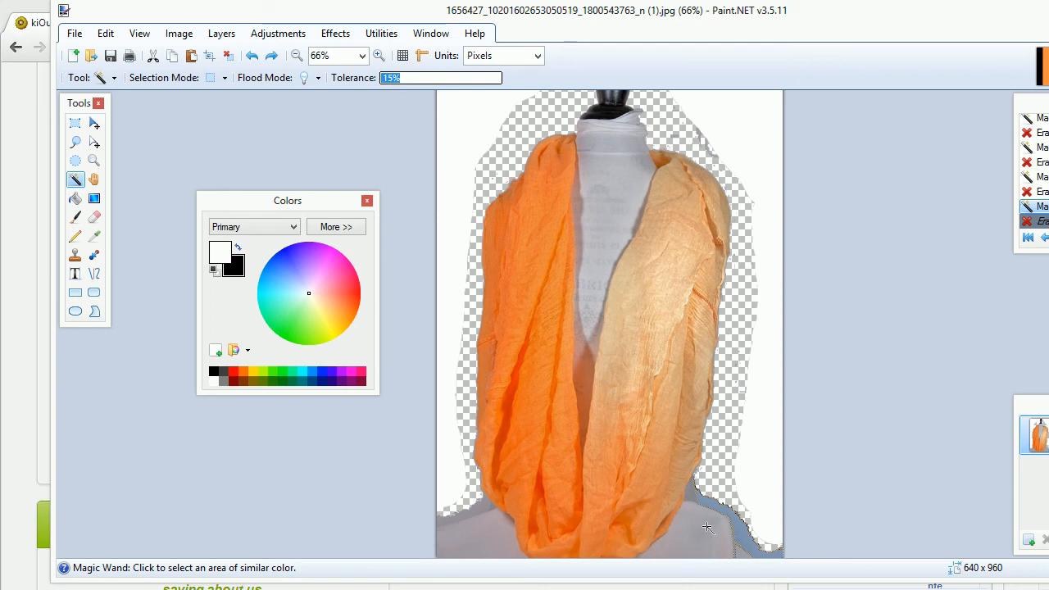
pyautogui.click(742, 525)
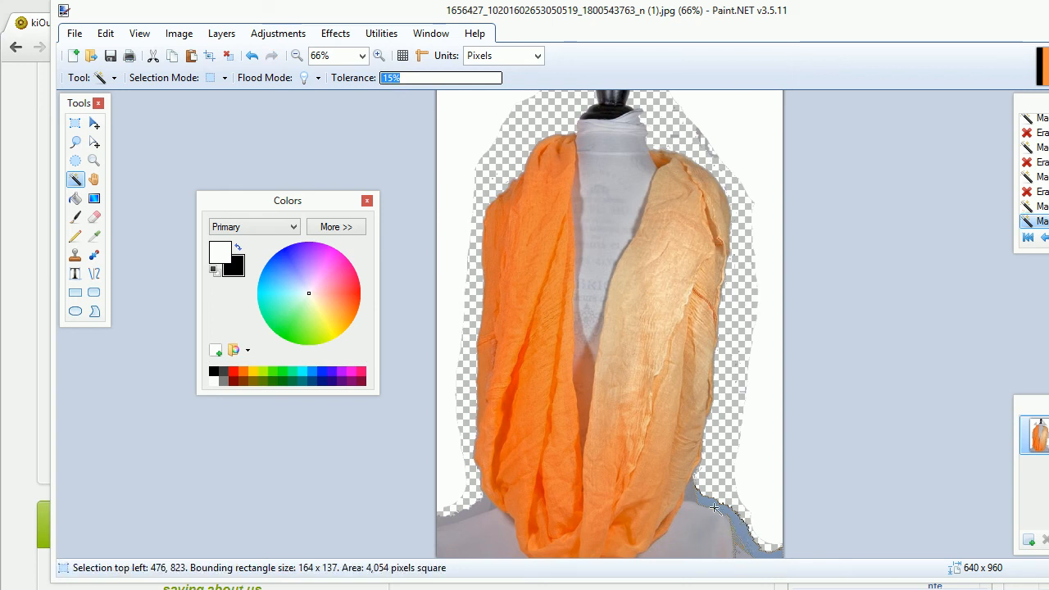
pyautogui.click(712, 502)
pyautogui.click(777, 553)
pyautogui.press('Delete')
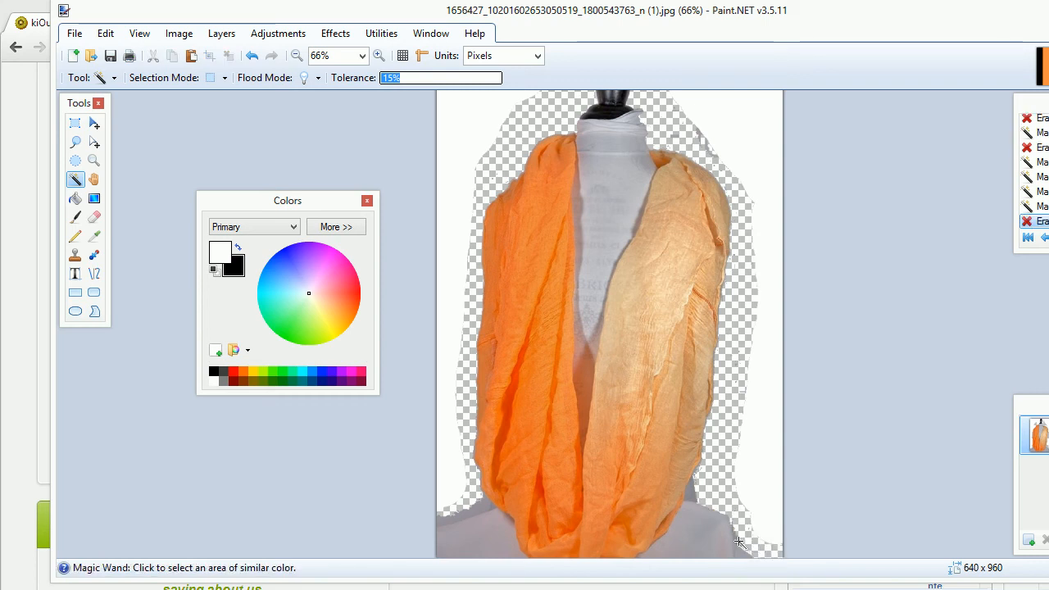
pyautogui.click(740, 542)
pyautogui.press('Delete')
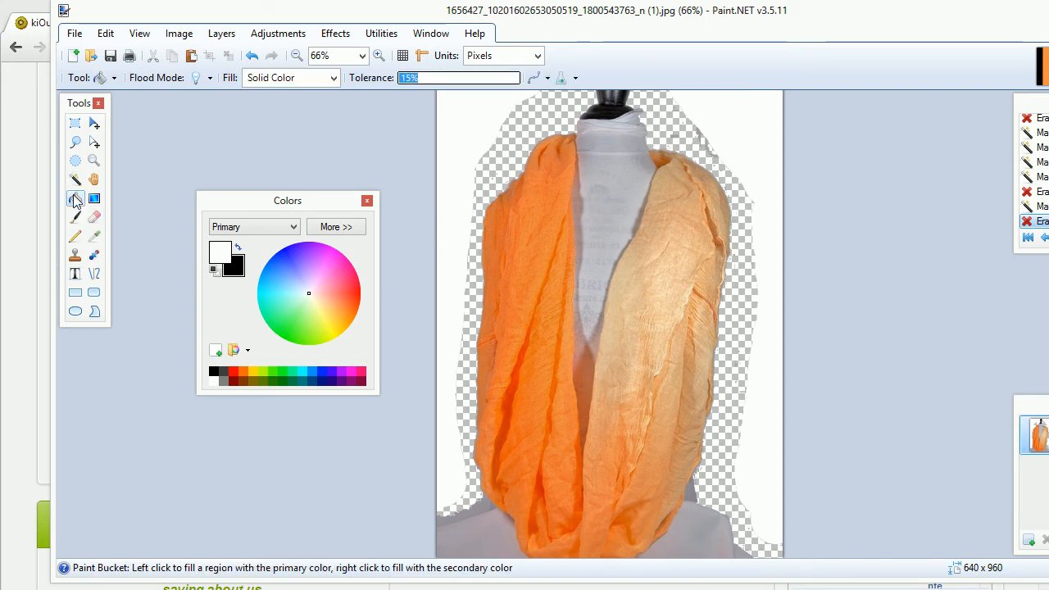
# - Fill the transparent areas on both sides of the mannequin with white using the Paint Bucket at 32% tolerance
pyautogui.click(436, 80)
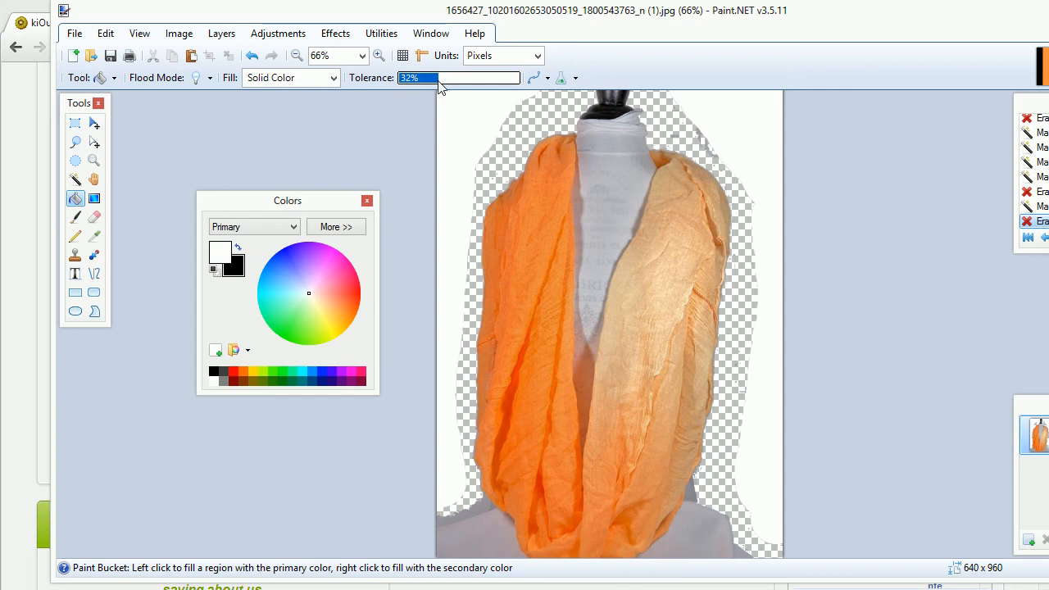
pyautogui.click(547, 105)
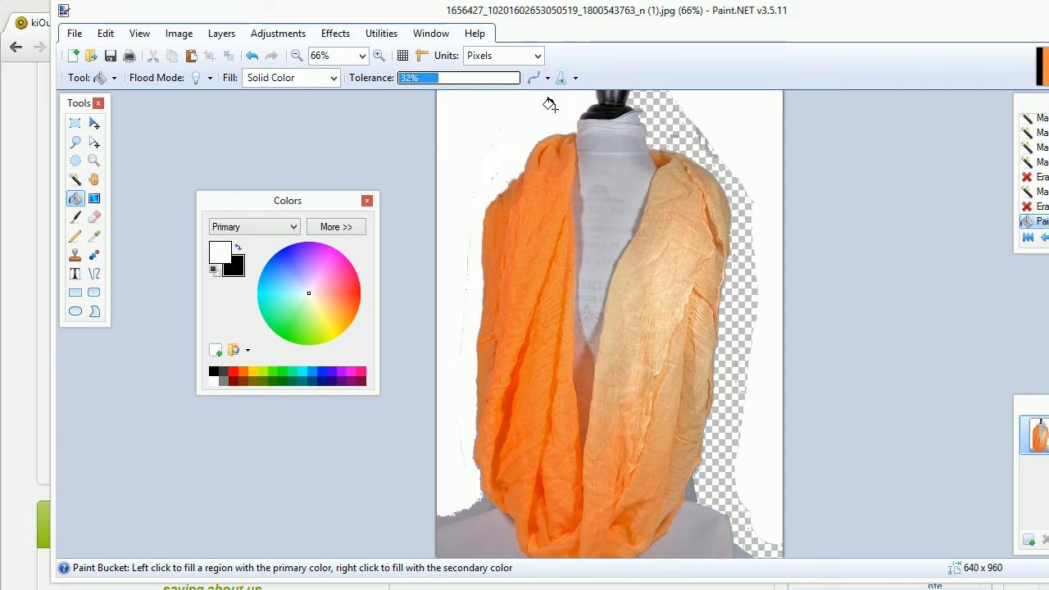
pyautogui.click(671, 113)
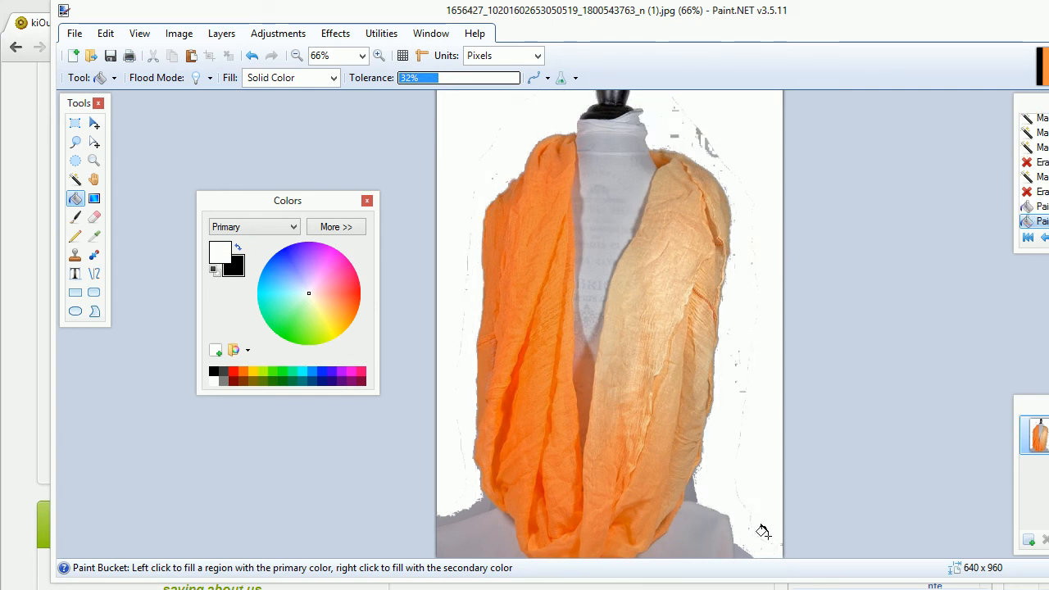
# - Paint white over the leftover grey specks and outlines around the scarf with the Paintbrush at width 90
pyautogui.click(74, 217)
pyautogui.click(232, 77)
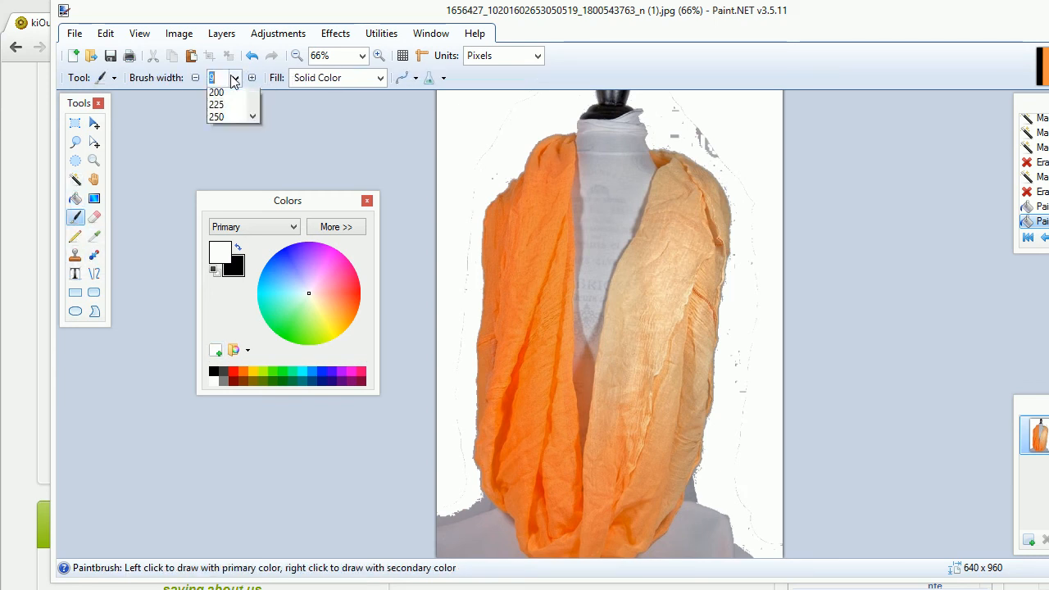
pyautogui.click(225, 356)
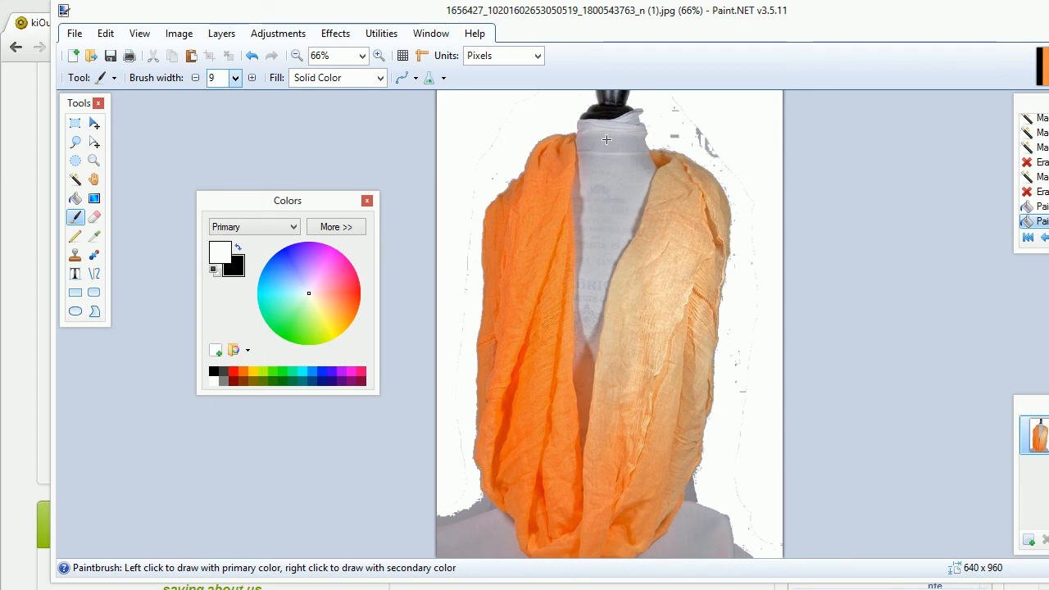
pyautogui.click(678, 111)
pyautogui.click(683, 124)
pyautogui.click(721, 143)
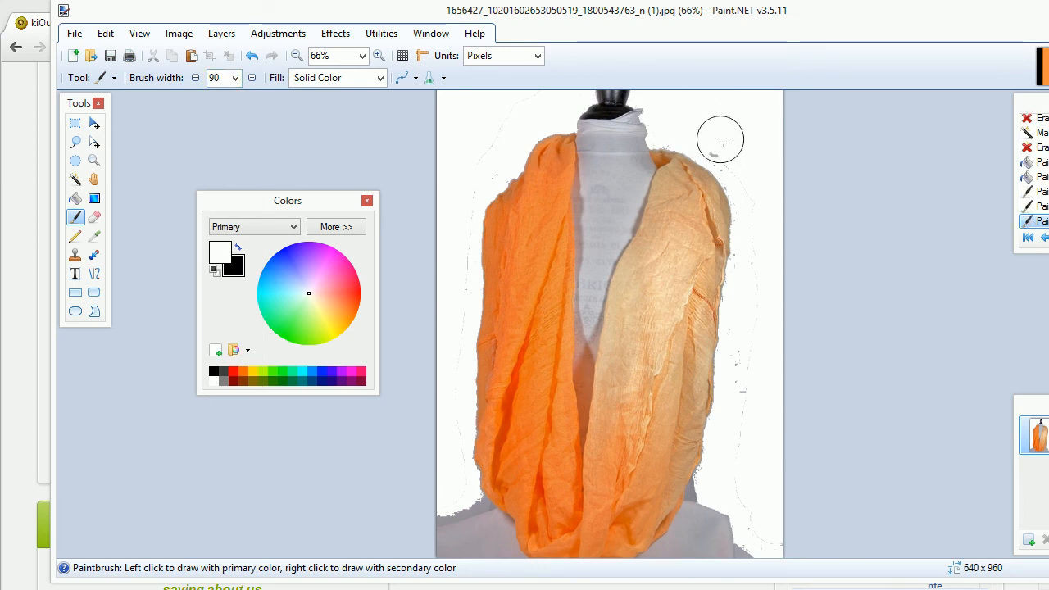
pyautogui.click(746, 164)
pyautogui.click(762, 202)
pyautogui.click(768, 246)
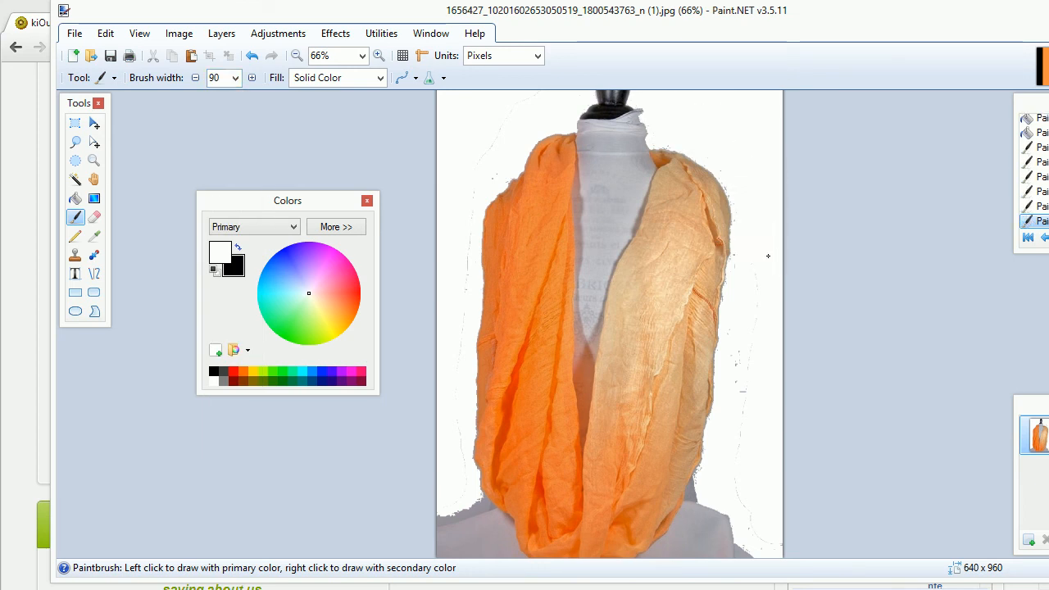
pyautogui.click(767, 340)
pyautogui.click(750, 359)
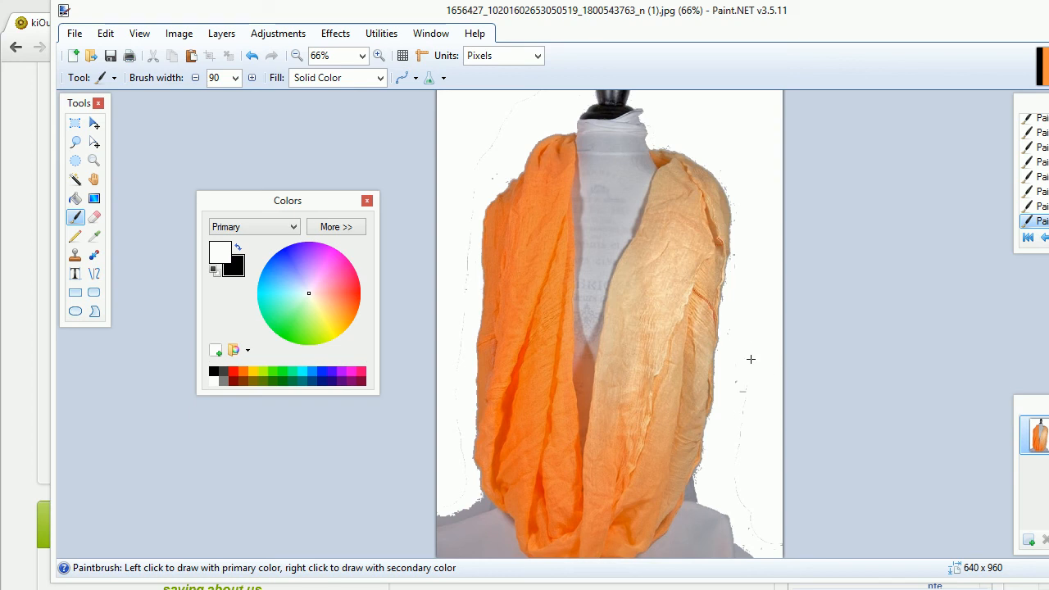
pyautogui.click(751, 495)
pyautogui.click(759, 528)
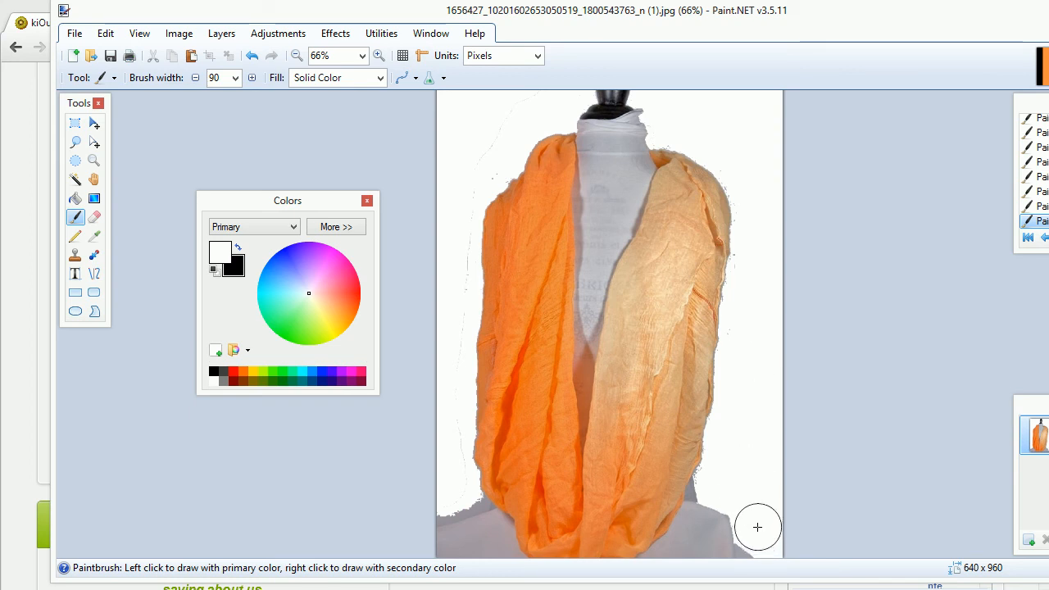
pyautogui.click(754, 517)
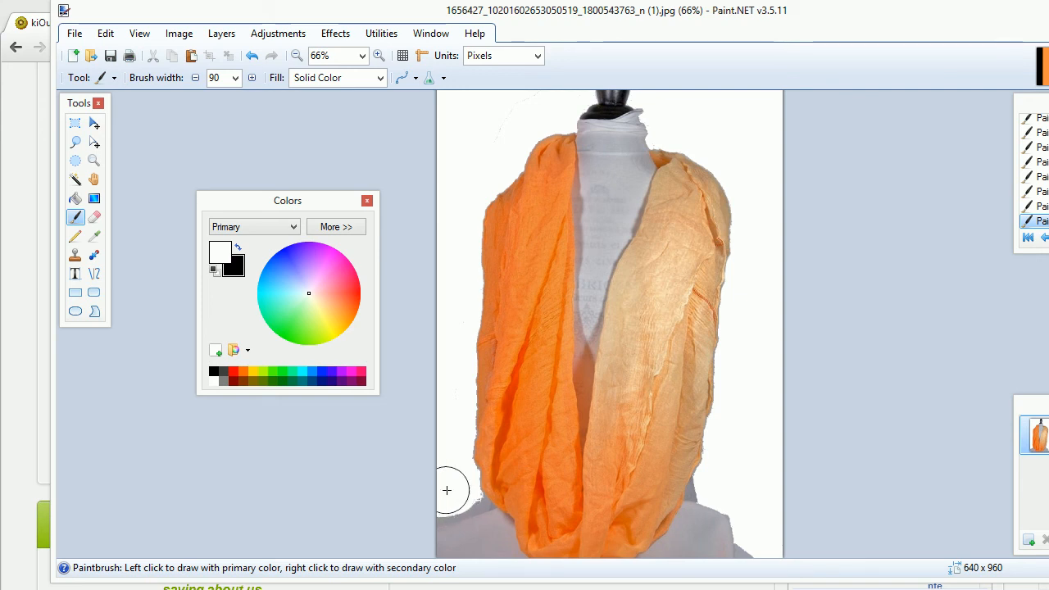
# - Set the Paintbrush width to 35
pyautogui.click(234, 78)
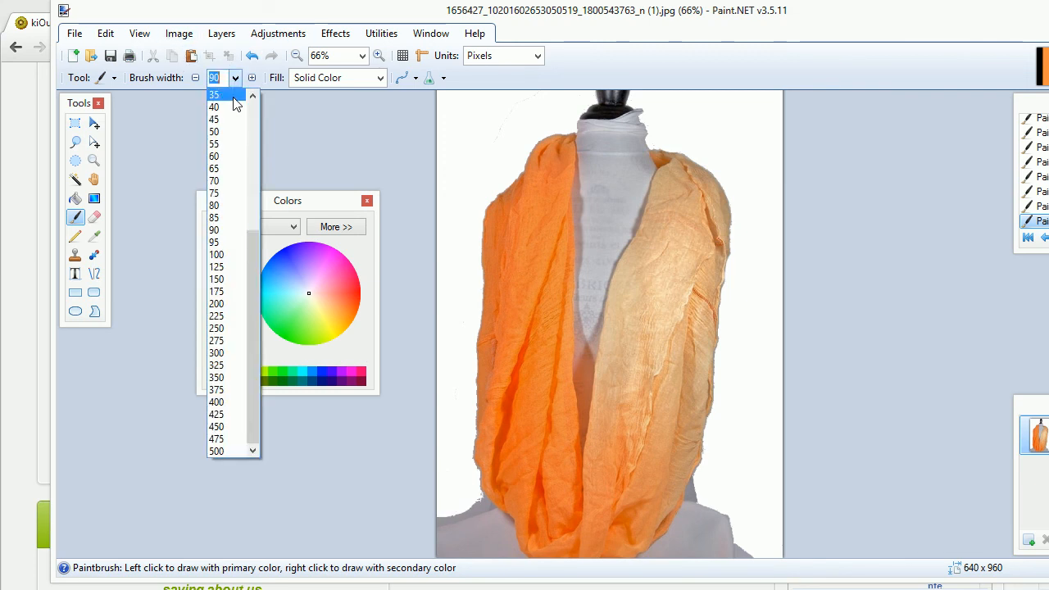
pyautogui.click(219, 92)
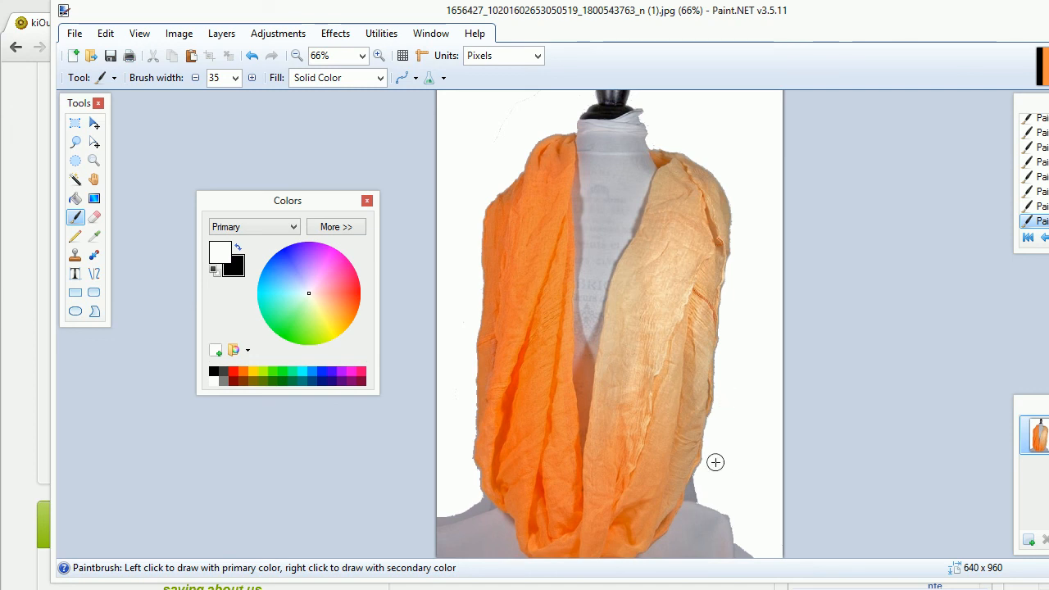
pyautogui.scroll(1, 745, 479)
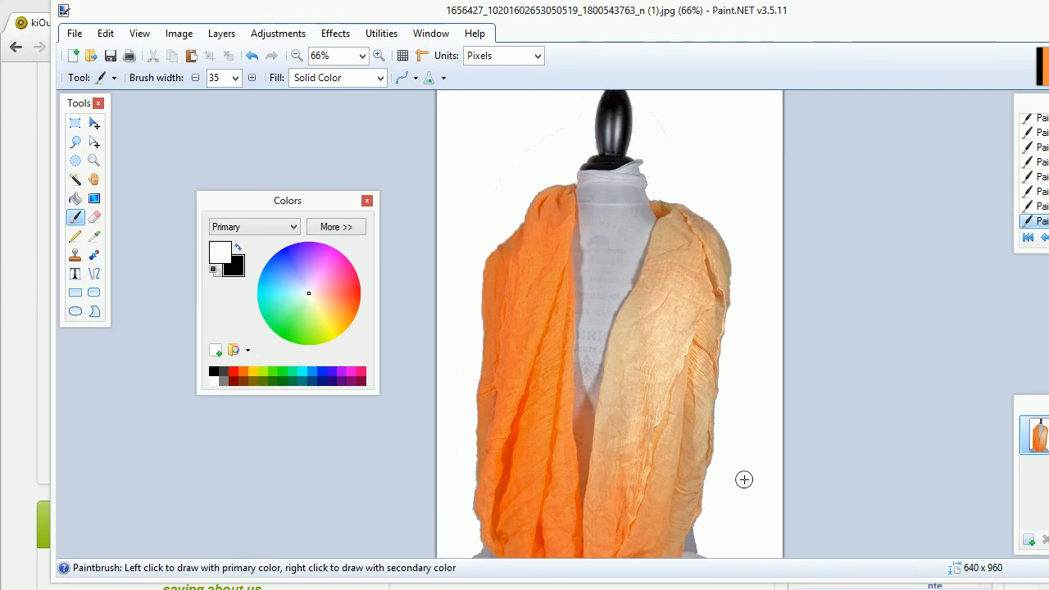
pyautogui.scroll(-1, 742, 479)
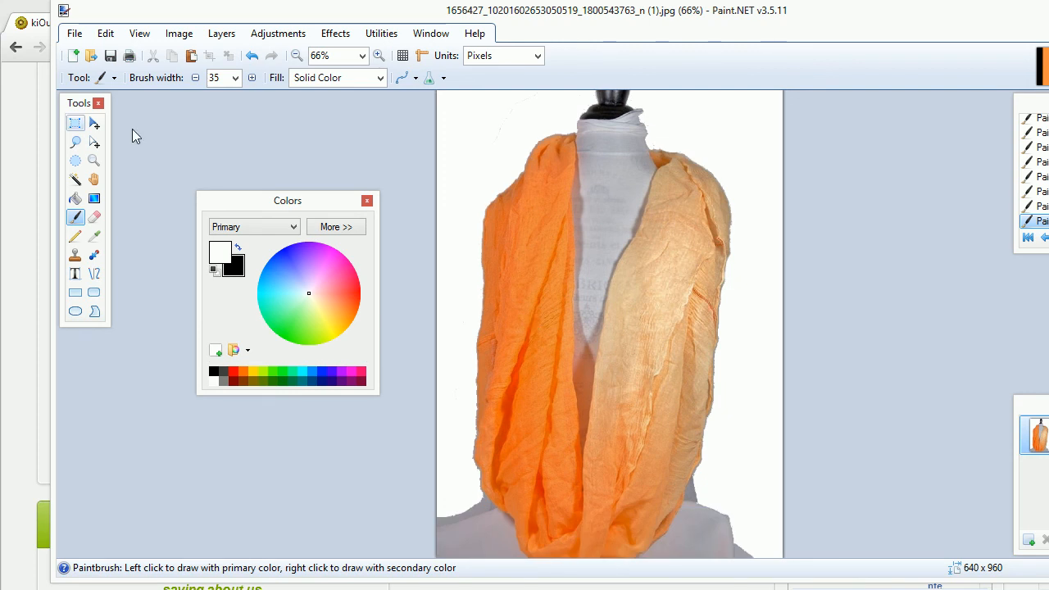
# - Shift the whole image about 175 px left and 5 px up with Move Selected Pixels, and examine the scarf's right edge up close
pyautogui.click(94, 123)
pyautogui.scroll(1, 582, 336)
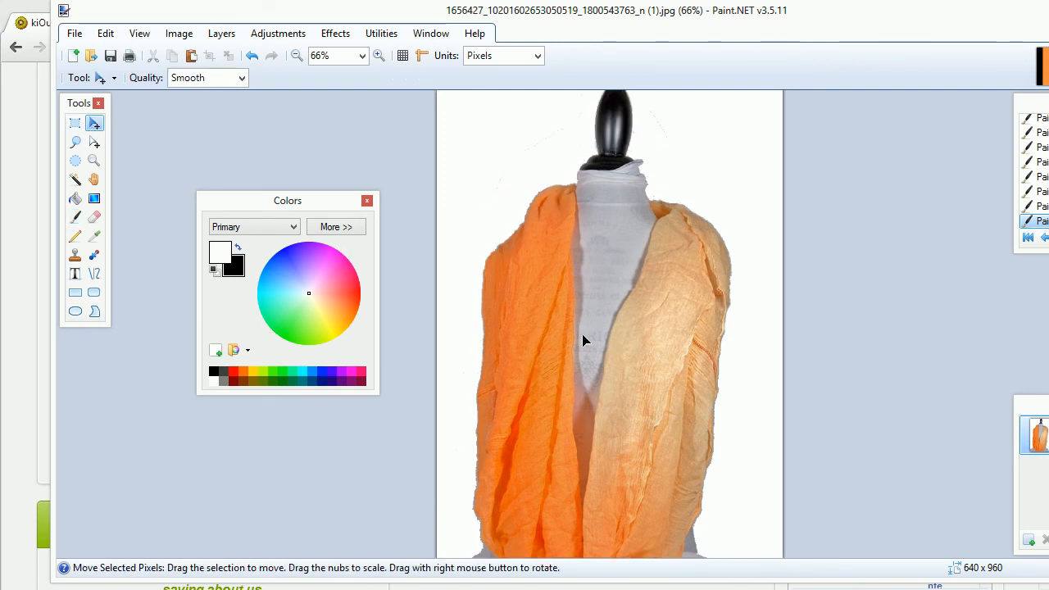
pyautogui.scroll(-1, 581, 336)
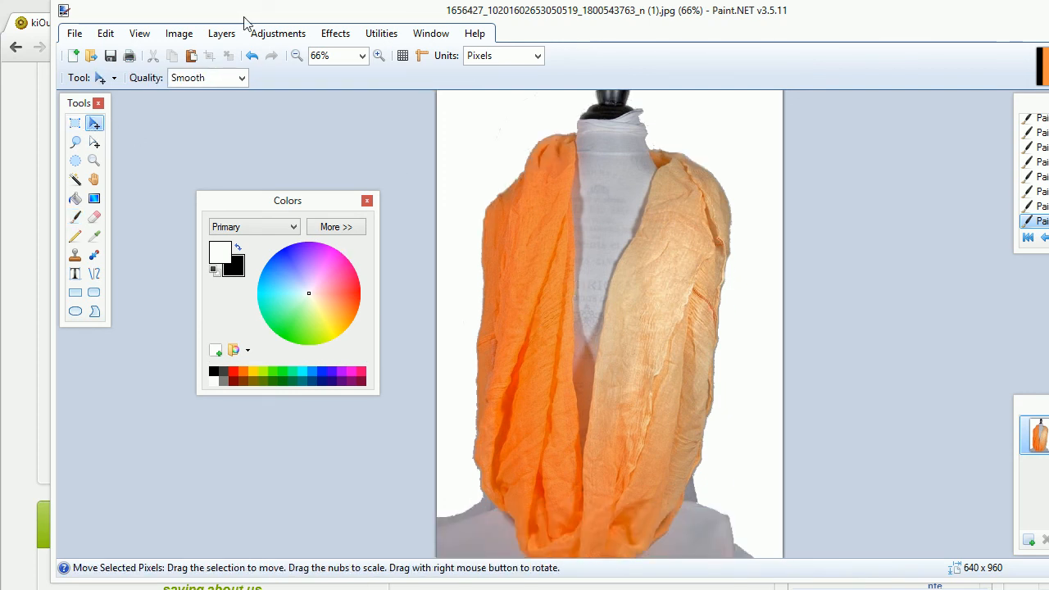
pyautogui.click(378, 55)
pyautogui.click(378, 55)
pyautogui.click(379, 55)
pyautogui.click(379, 55)
pyautogui.click(379, 55)
pyautogui.click(379, 54)
pyautogui.moveTo(869, 282); pyautogui.dragTo(146, 261)
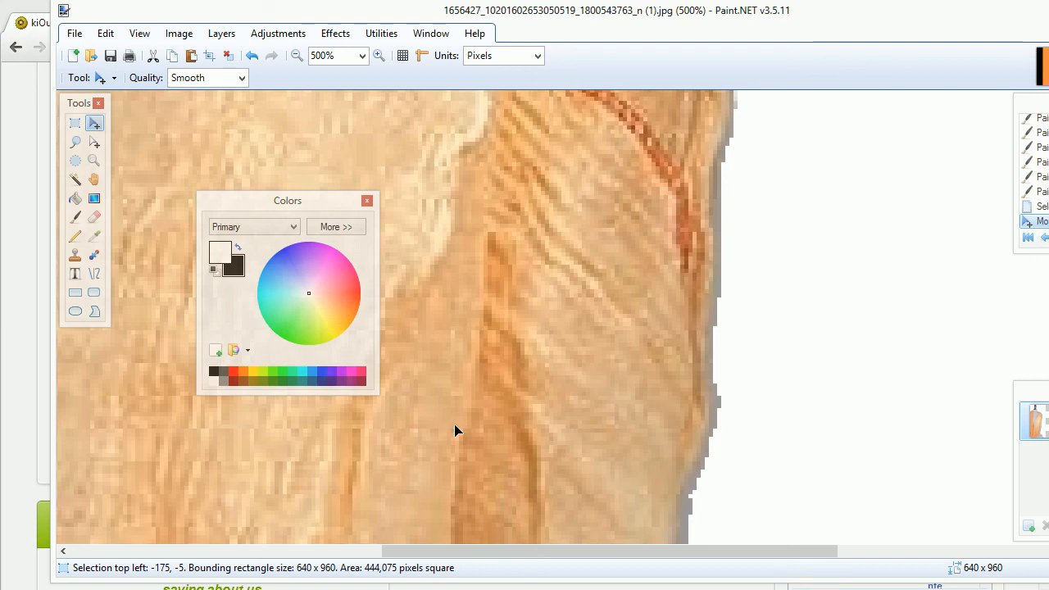
pyautogui.scroll(3, 586, 405)
pyautogui.scroll(10, 586, 407)
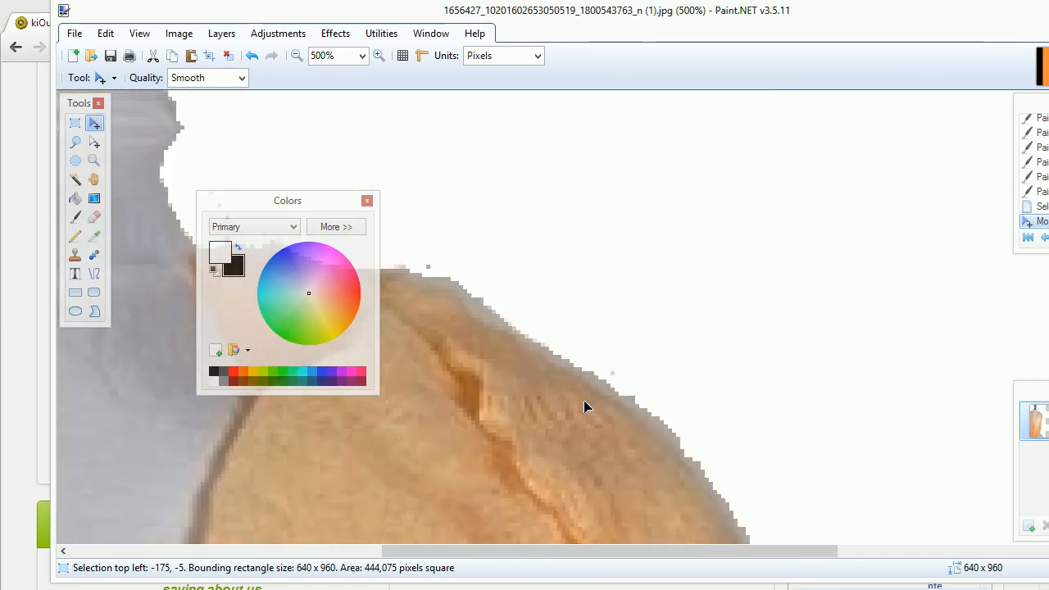
# - Paint white over the stray grey specks beside the mannequin's neck and above the light shoulder of the scarf with the Paintbrush at width 35
pyautogui.scroll(-2, 586, 407)
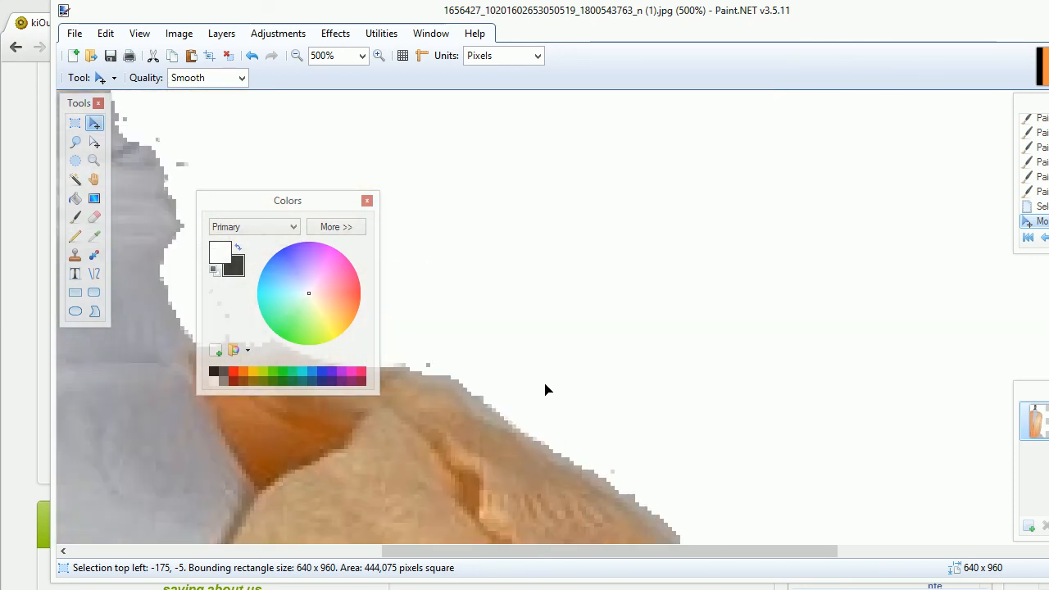
pyautogui.click(75, 216)
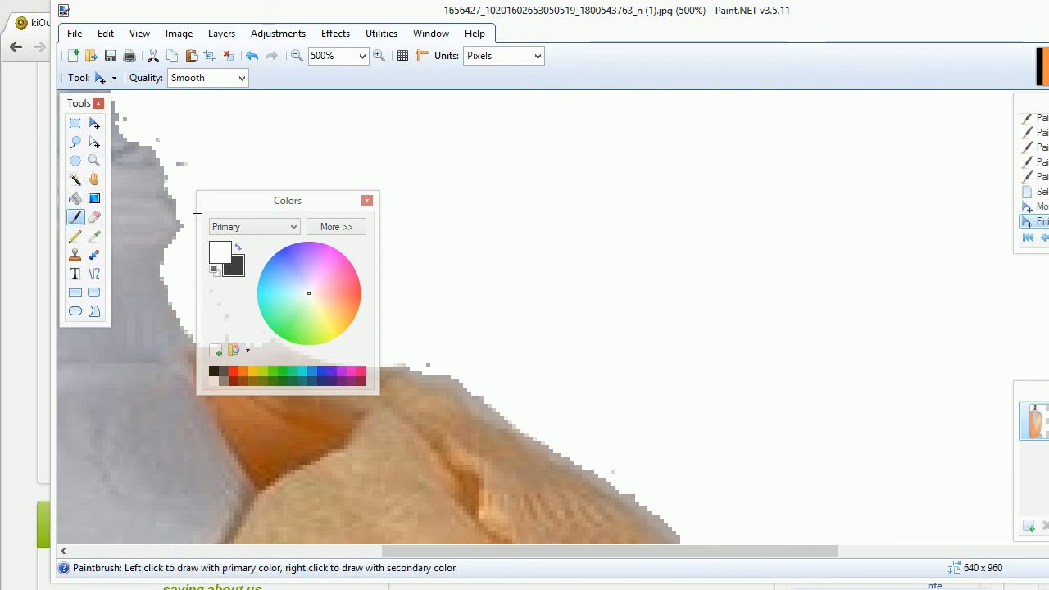
pyautogui.moveTo(241, 204)
pyautogui.mouseDown()
pyautogui.moveTo(765, 199)
pyautogui.moveTo(755, 199)
pyautogui.mouseUp()
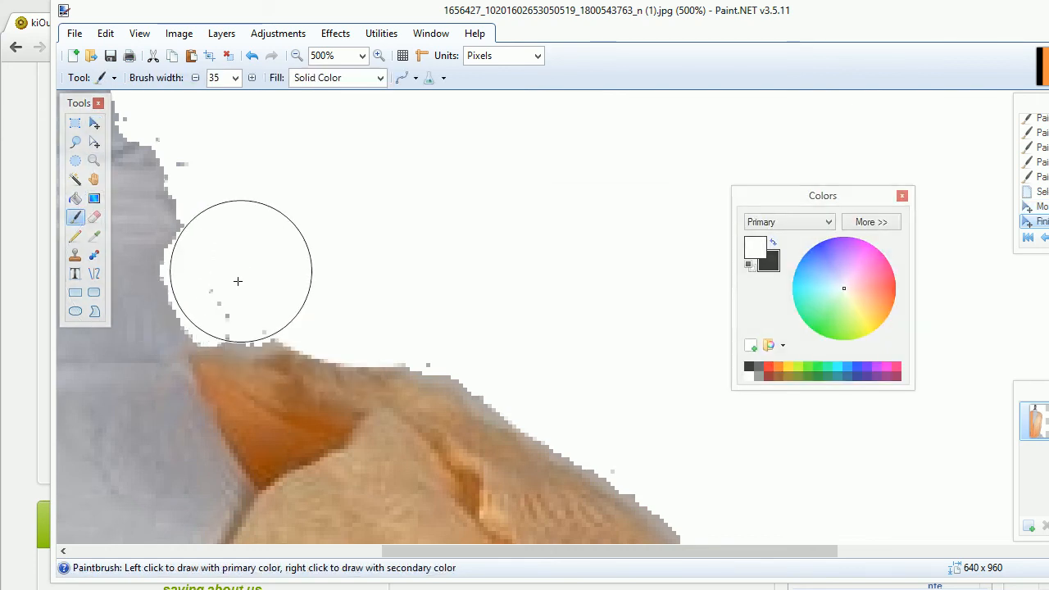
pyautogui.click(242, 269)
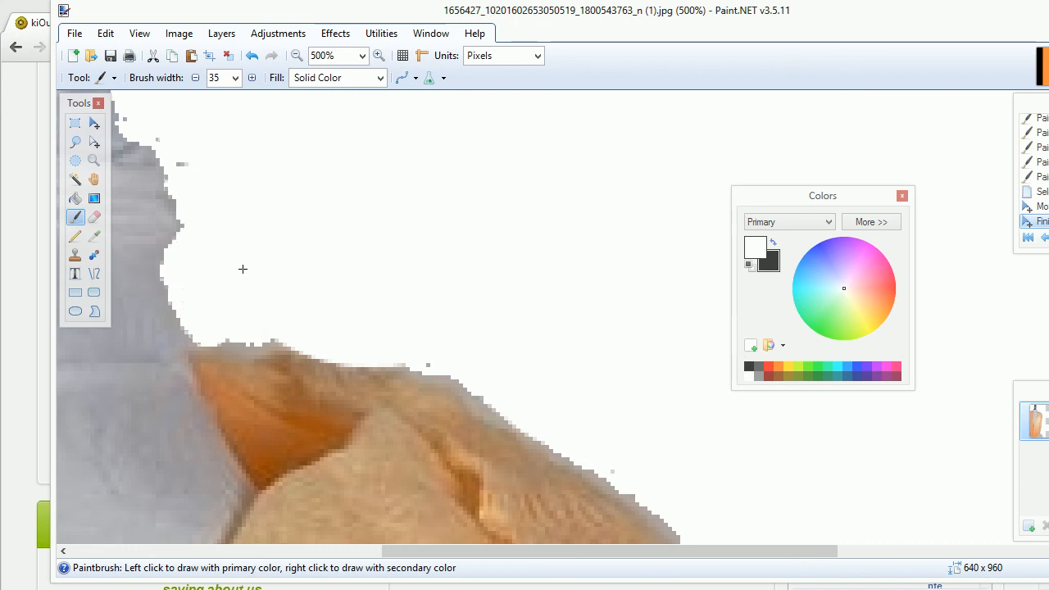
pyautogui.click(431, 297)
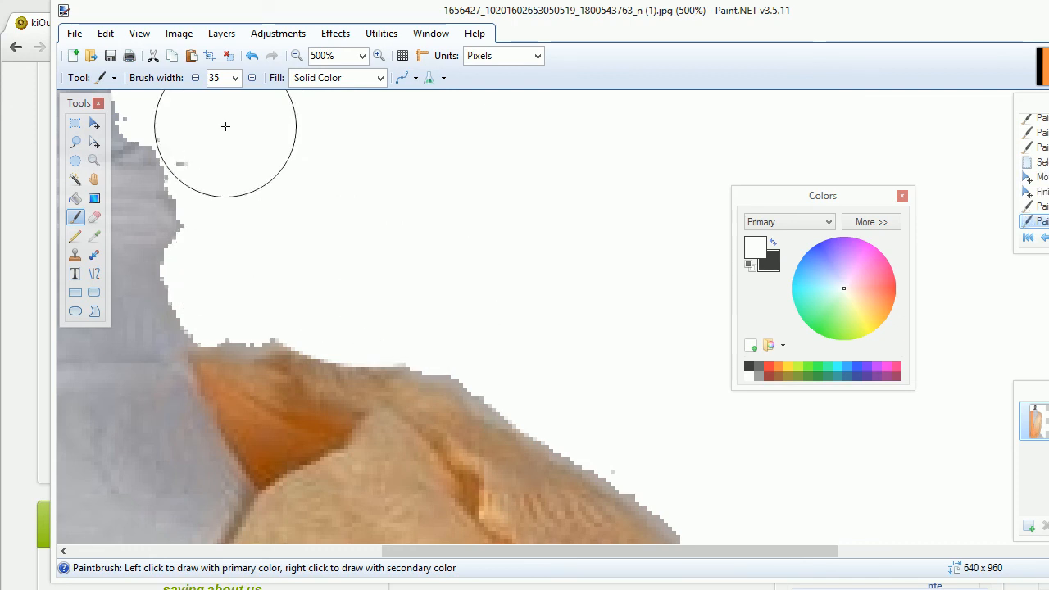
pyautogui.click(226, 126)
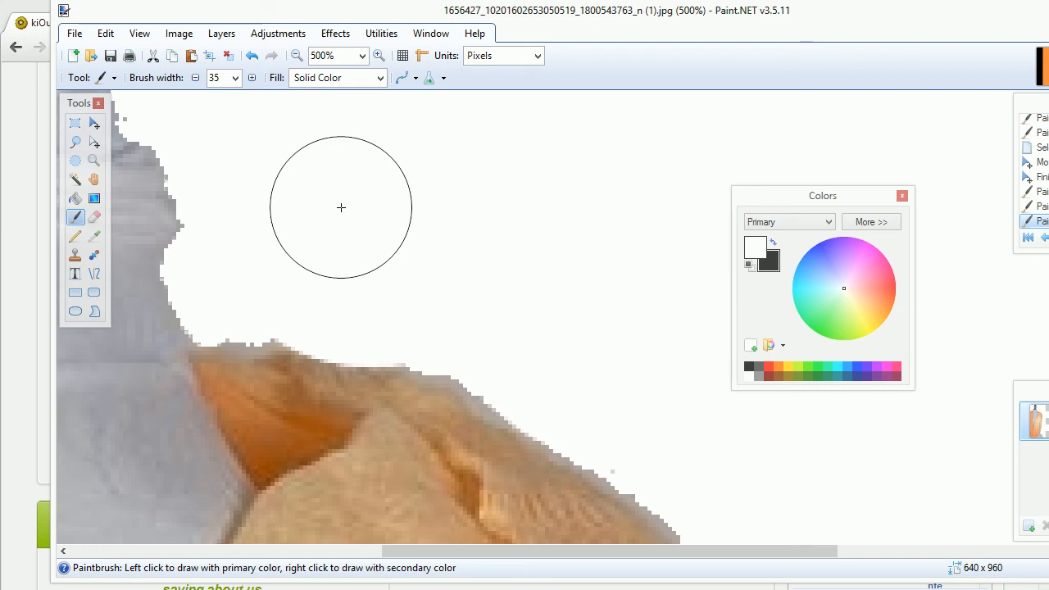
pyautogui.scroll(-9, 341, 208)
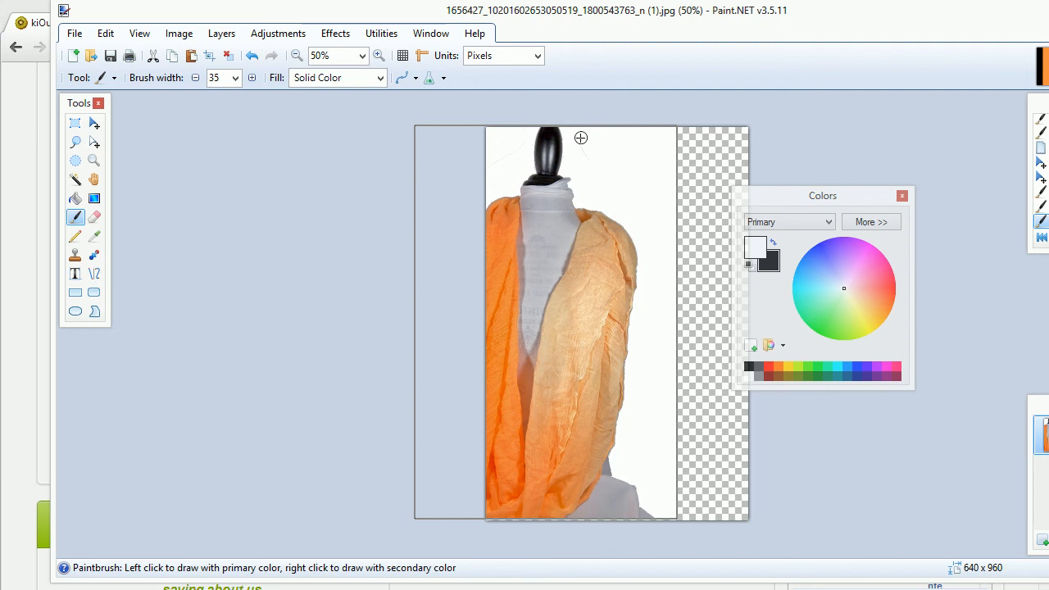
pyautogui.moveTo(581, 138); pyautogui.dragTo(597, 170)
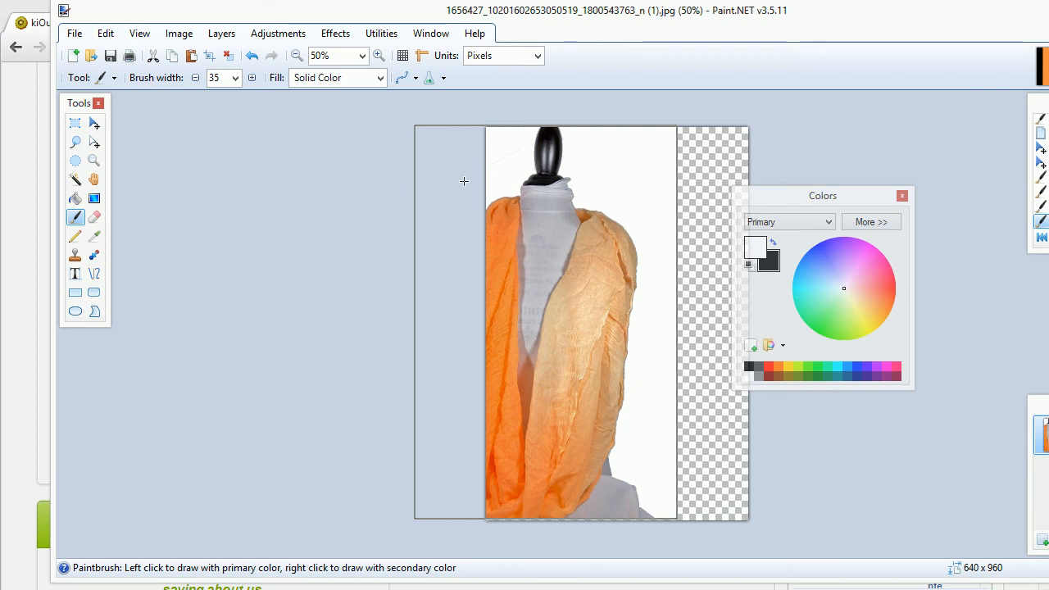
# - Undo the image shift with its brush strokes, and paint white over the faint curved line to the right of the mannequin's neck
pyautogui.hotkey('ctrl', 'v')
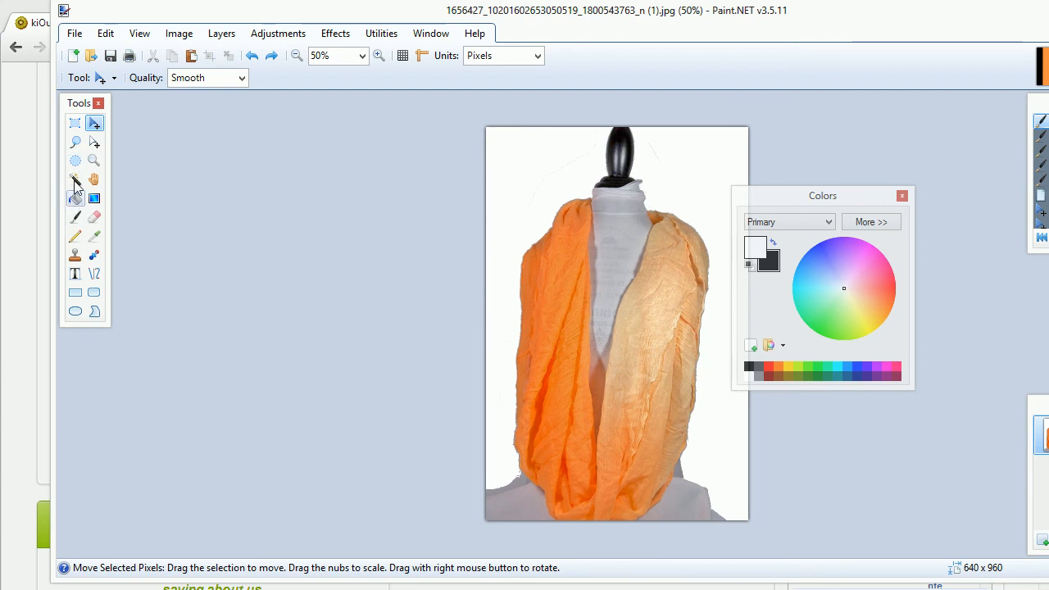
pyautogui.click(75, 218)
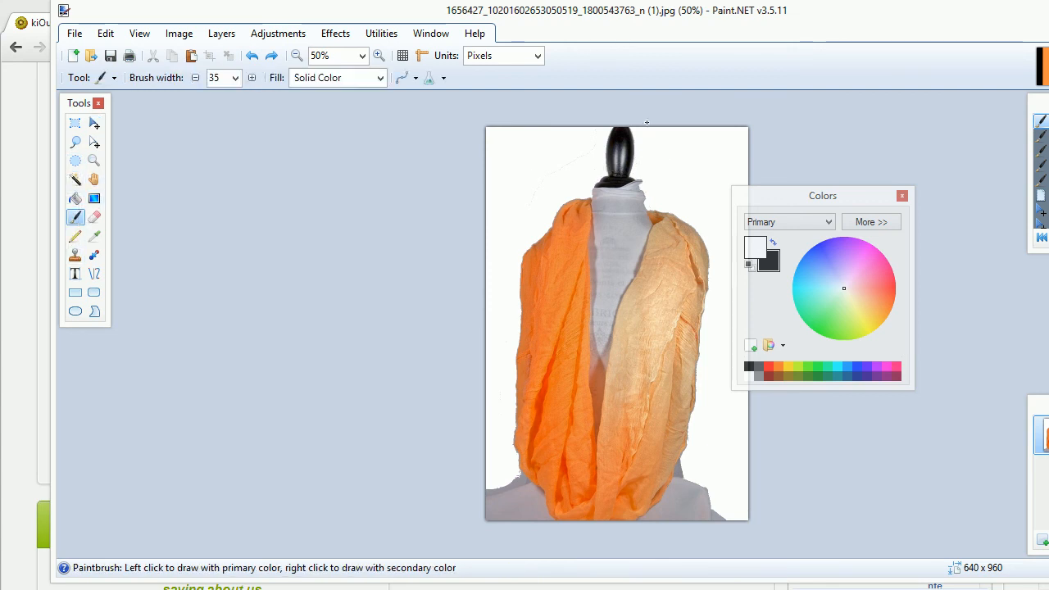
pyautogui.moveTo(646, 122); pyautogui.dragTo(655, 130)
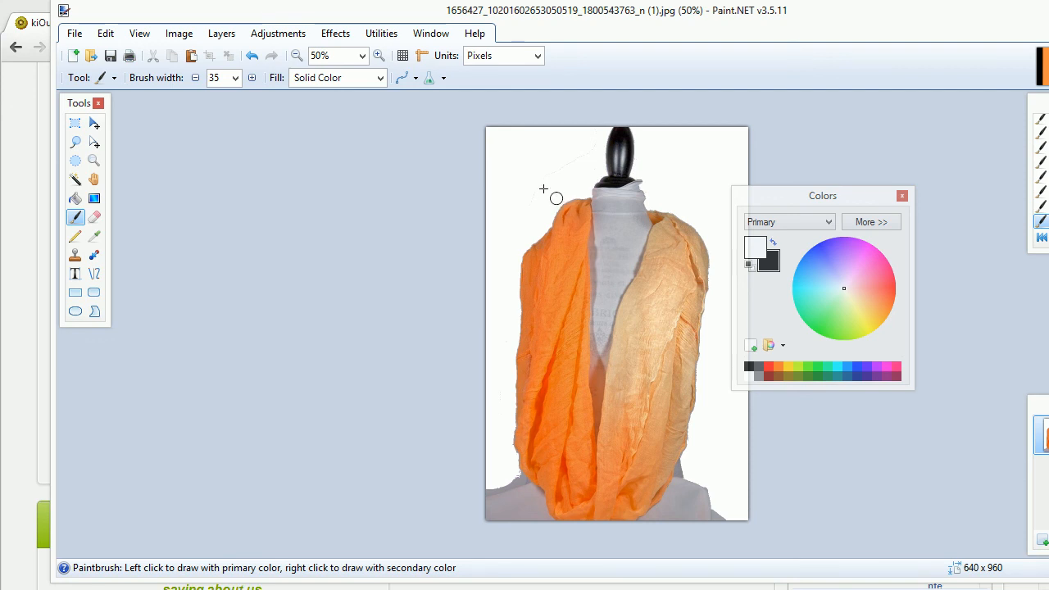
# - Locate stray specks by selecting the left background with the Magic Wand, then select the whole image and paint the upper-left arc white
pyautogui.click(75, 180)
pyautogui.click(528, 181)
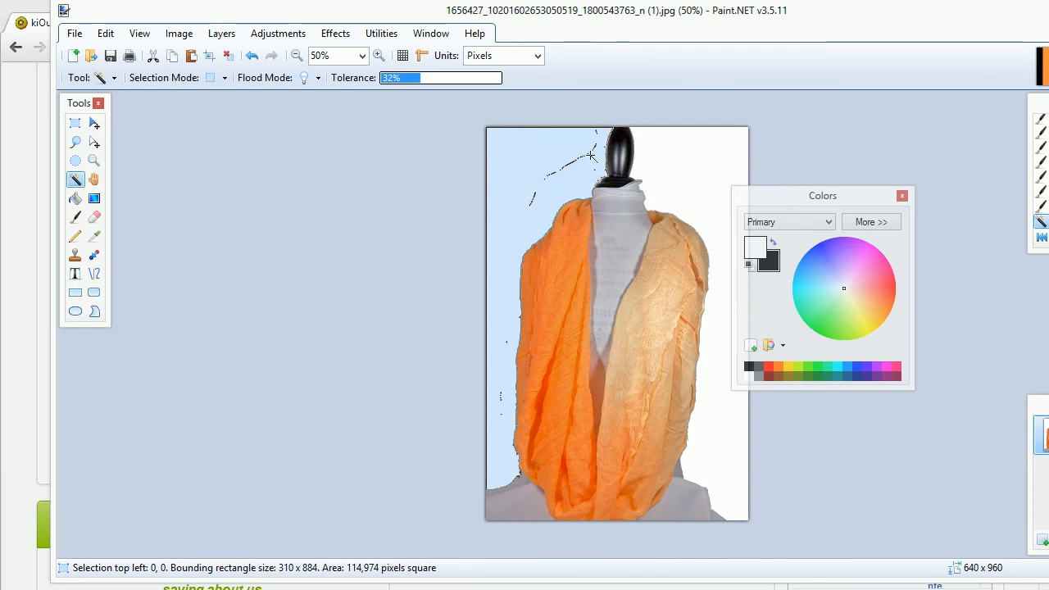
pyautogui.click(80, 217)
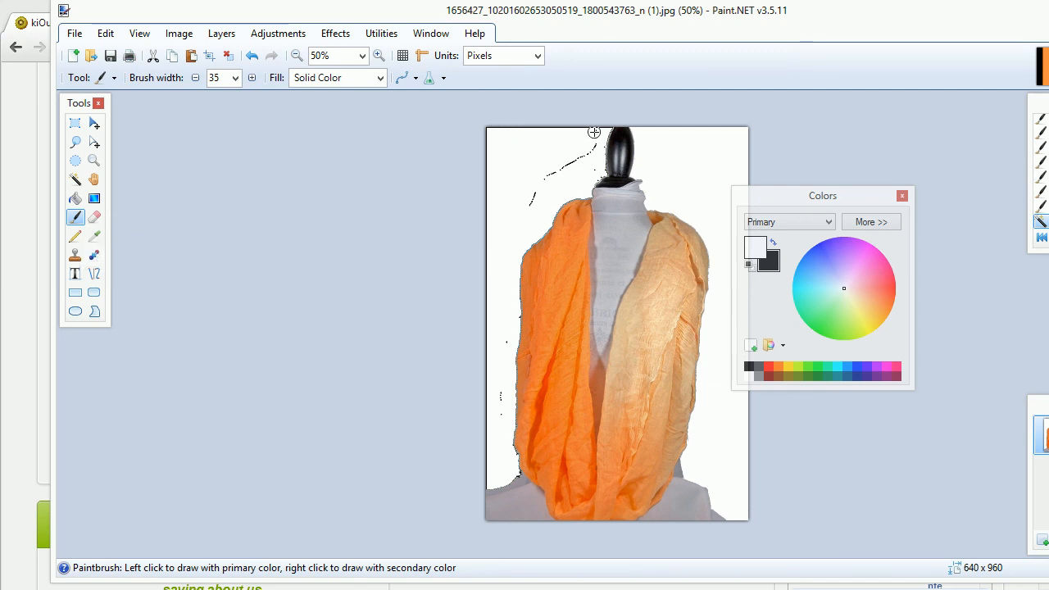
pyautogui.hotkey('ctrl', 'a')
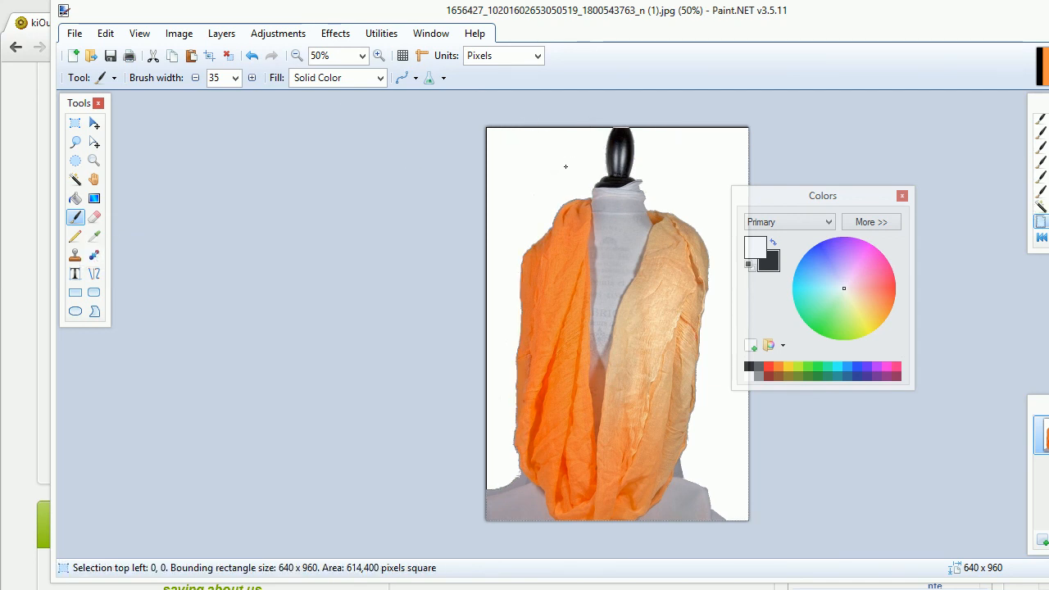
pyautogui.click(519, 222)
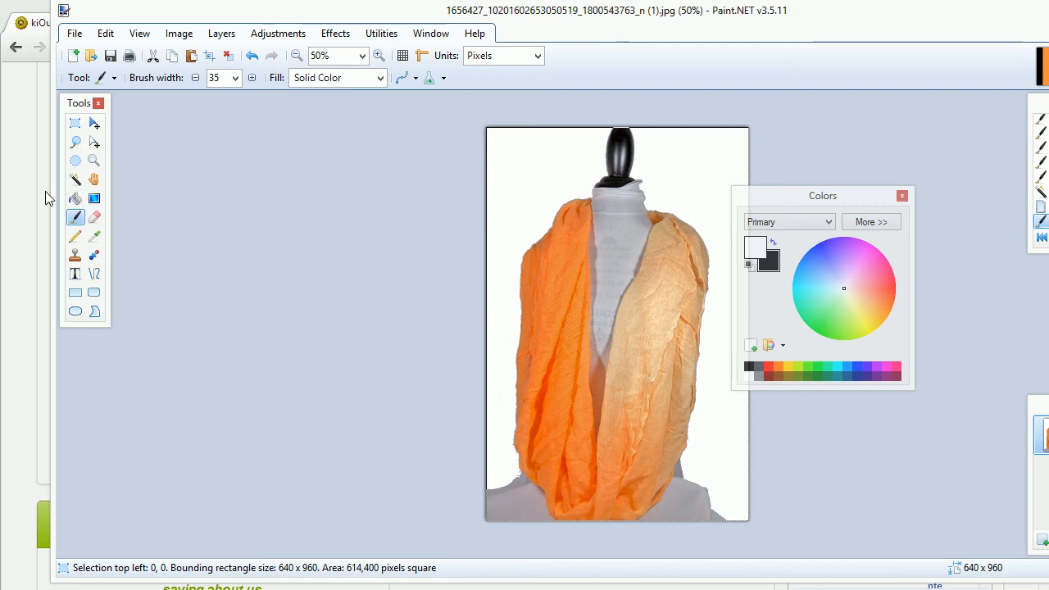
# - Reselect the left background with the Magic Wand to locate remaining specks, then paint them white beside the scarf and the mannequin's neck
pyautogui.click(75, 179)
pyautogui.click(499, 155)
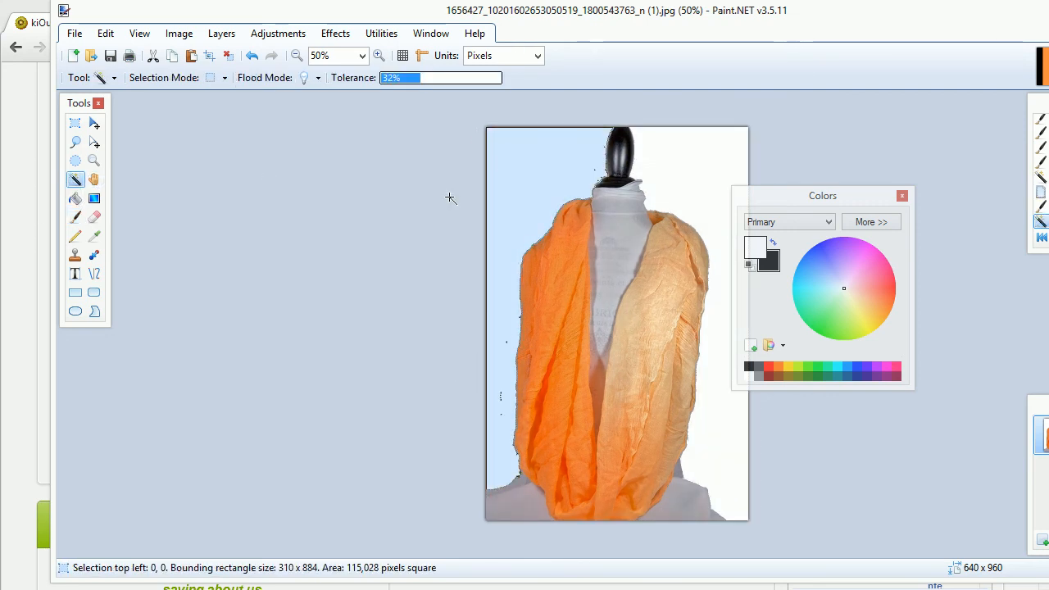
pyautogui.hotkey('ctrl', 'a')
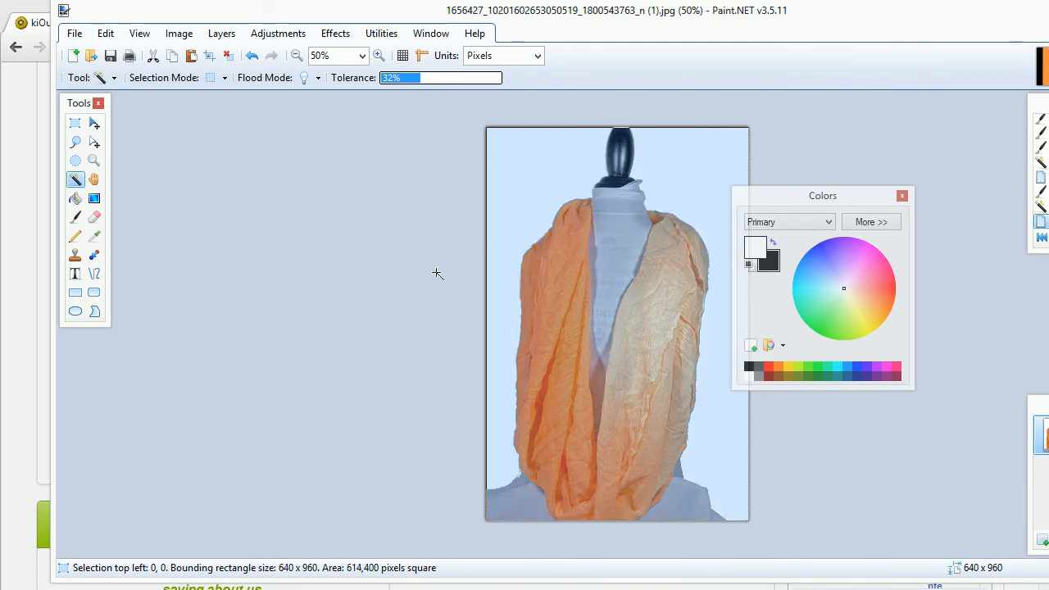
pyautogui.hotkey('ctrl', 'z')
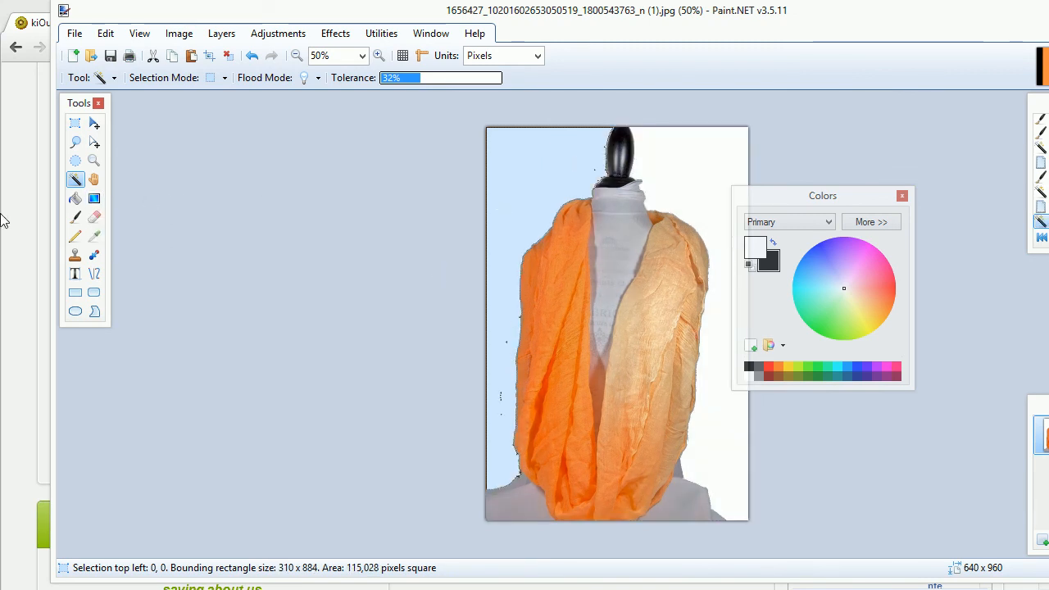
pyautogui.click(75, 216)
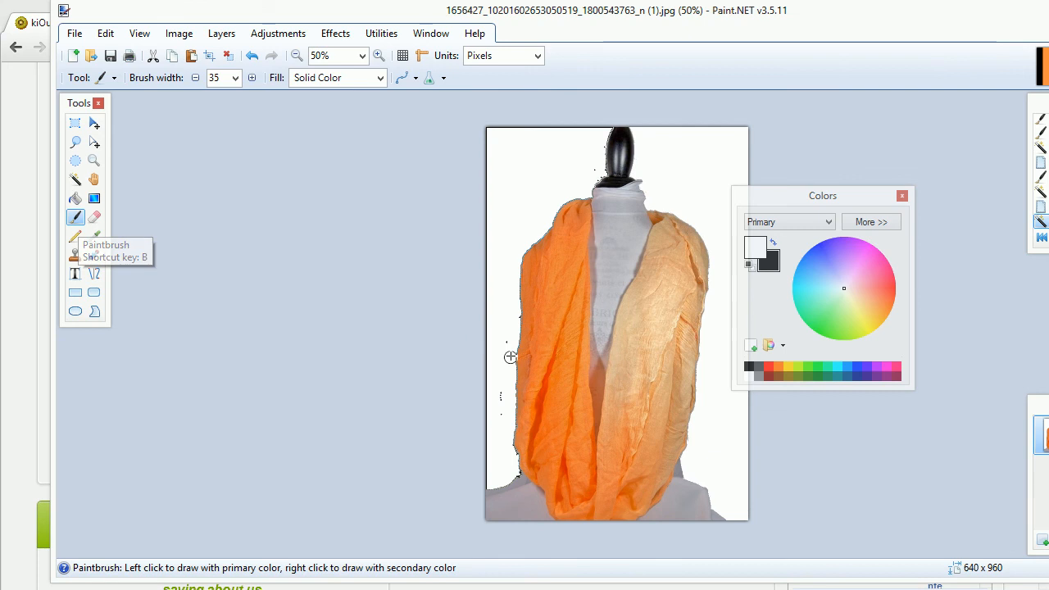
pyautogui.click(505, 343)
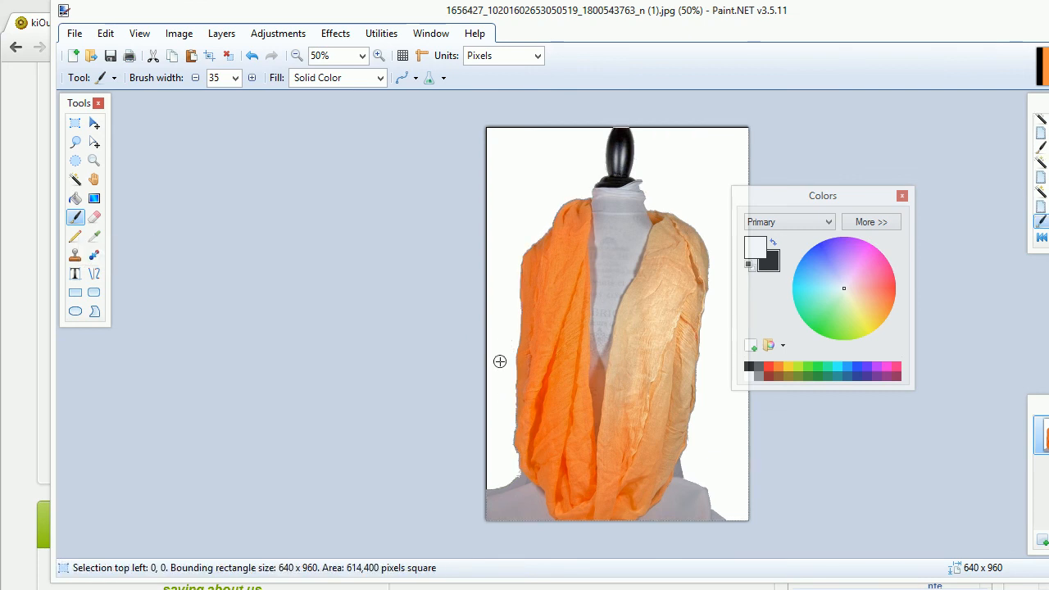
pyautogui.click(499, 456)
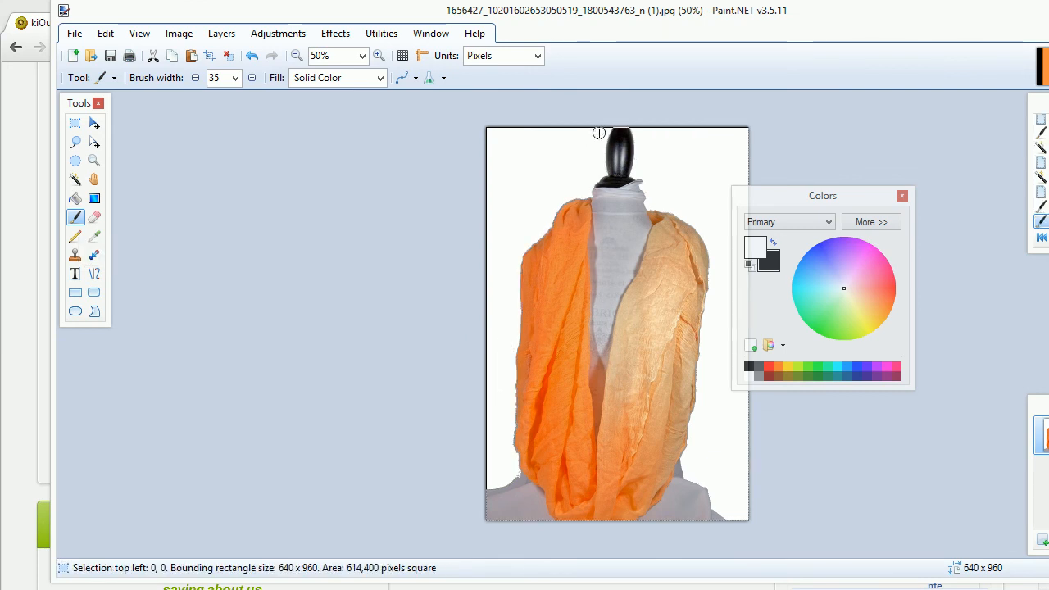
pyautogui.click(595, 141)
pyautogui.click(591, 161)
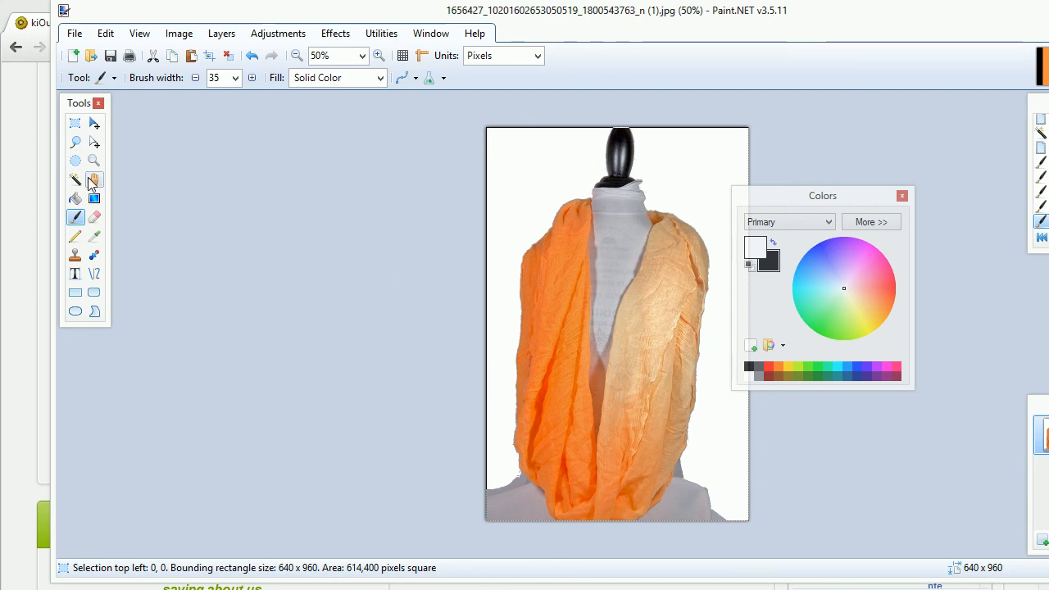
# - Check the background to the right of the mannequin for specks with the Magic Wand at 32% tolerance, and clear the selection
pyautogui.click(76, 180)
pyautogui.click(708, 170)
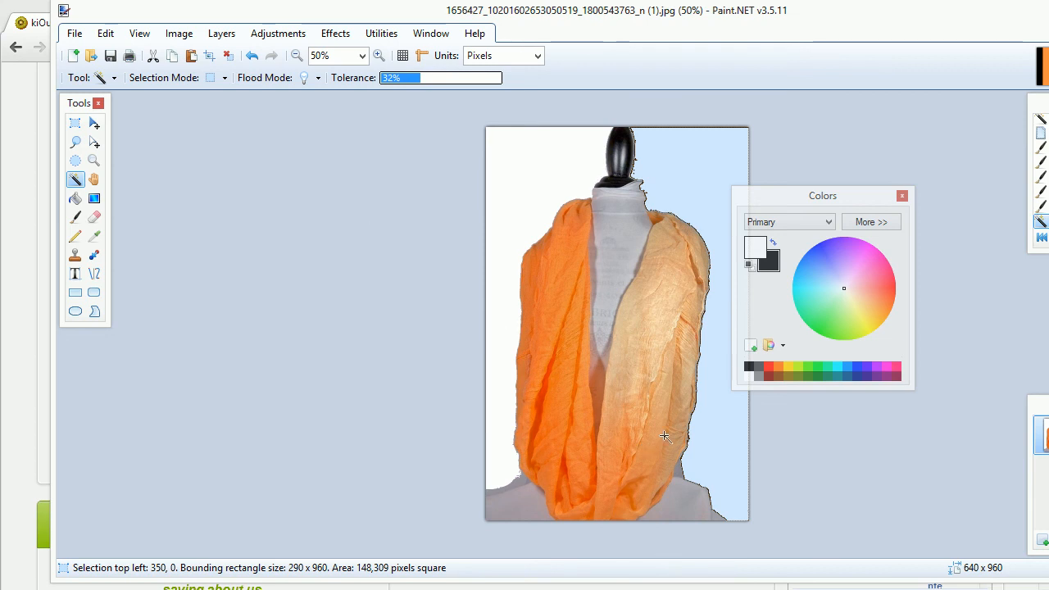
pyautogui.hotkey('ctrl', 'd')
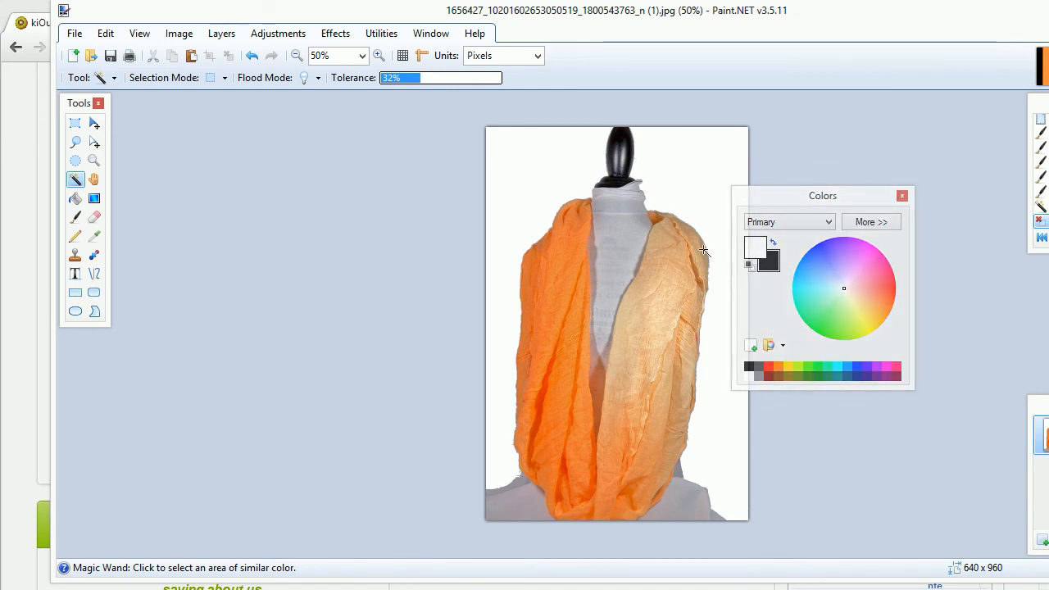
# - Sample the grey fringe along the scarf's right edge as the primary color with the Color Picker
pyautogui.moveTo(782, 199); pyautogui.dragTo(899, 194)
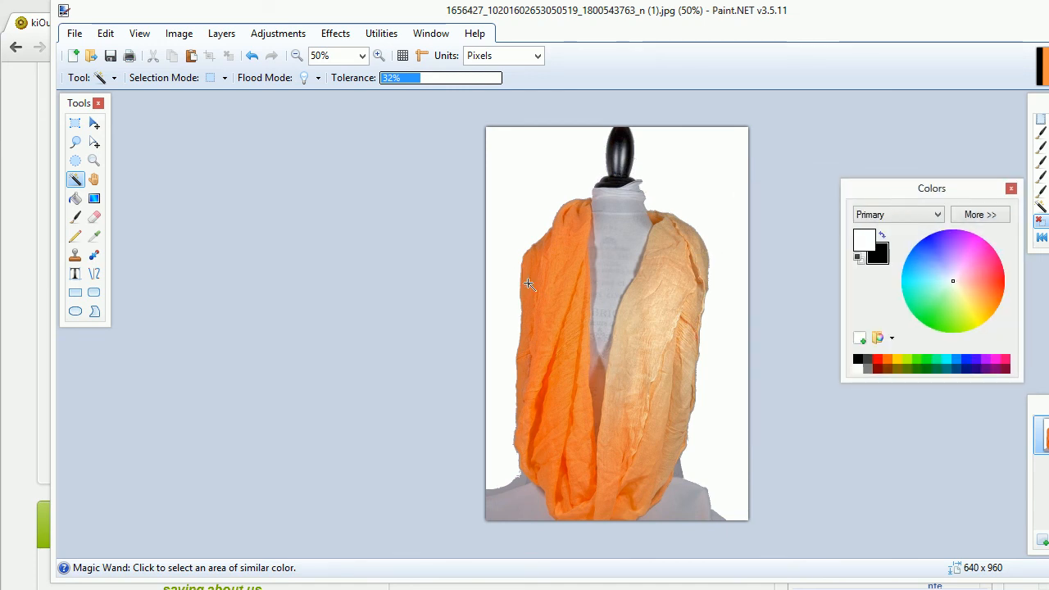
pyautogui.click(378, 55)
pyautogui.click(379, 54)
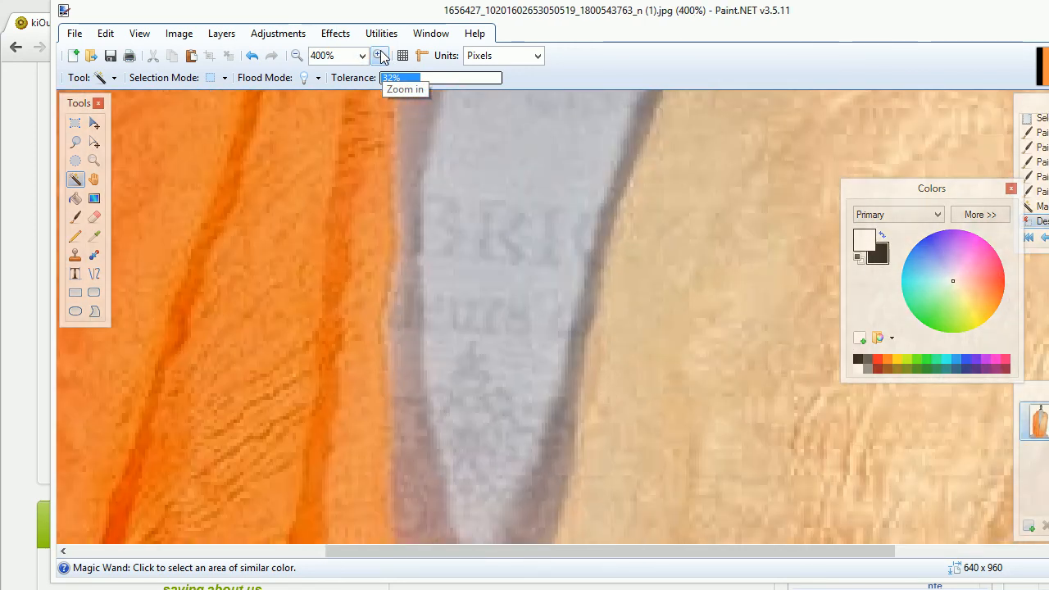
pyautogui.click(94, 123)
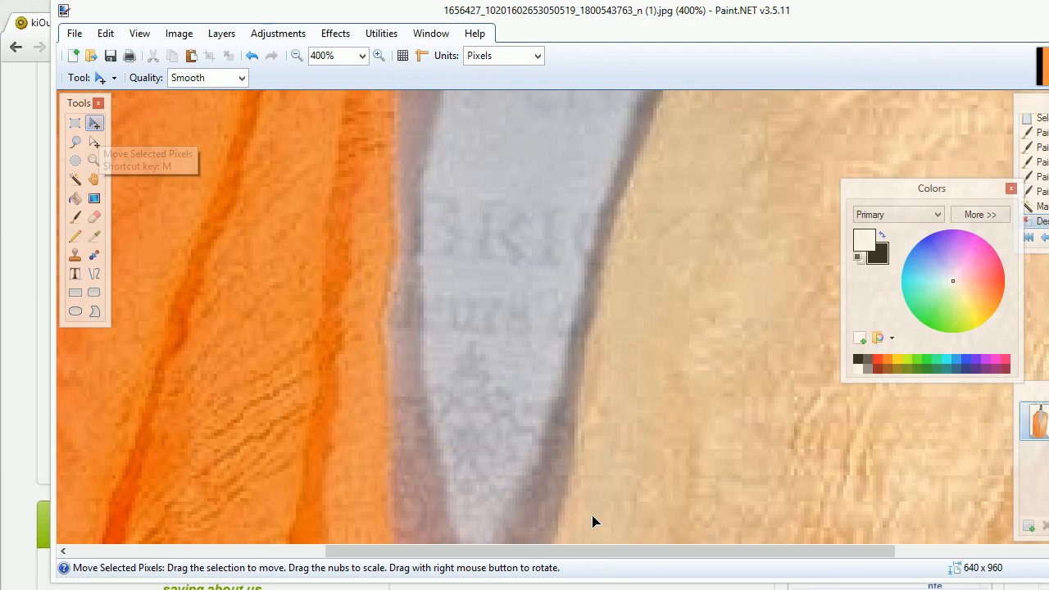
pyautogui.moveTo(664, 551); pyautogui.dragTo(898, 552)
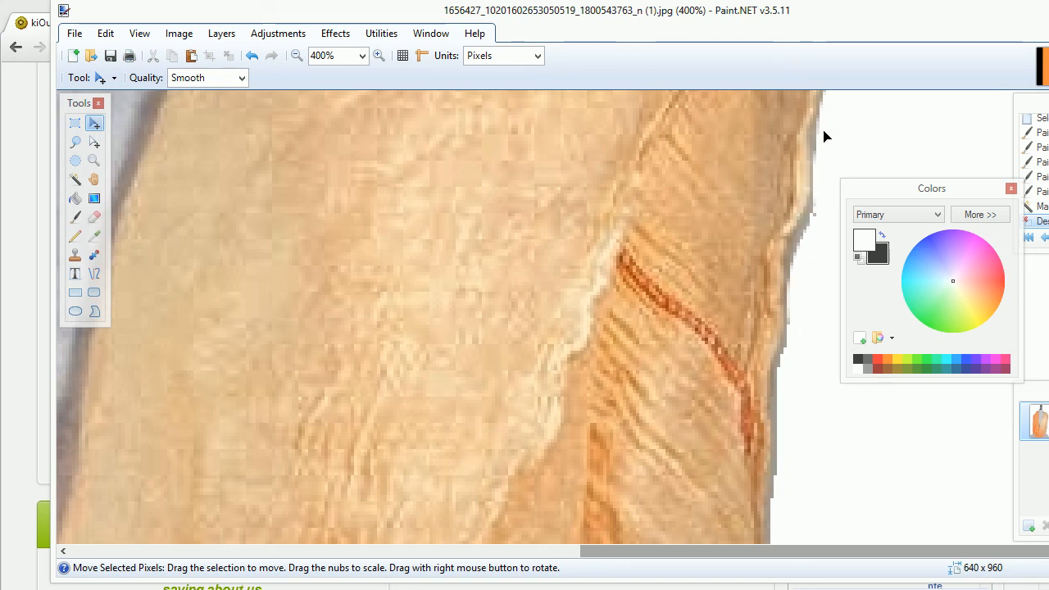
pyautogui.click(96, 238)
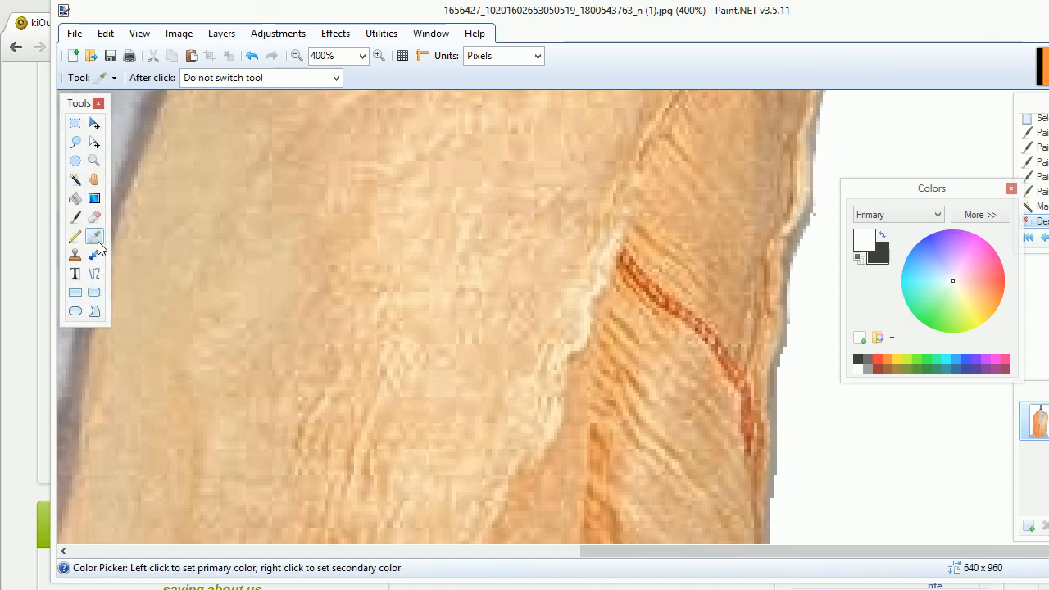
pyautogui.click(780, 413)
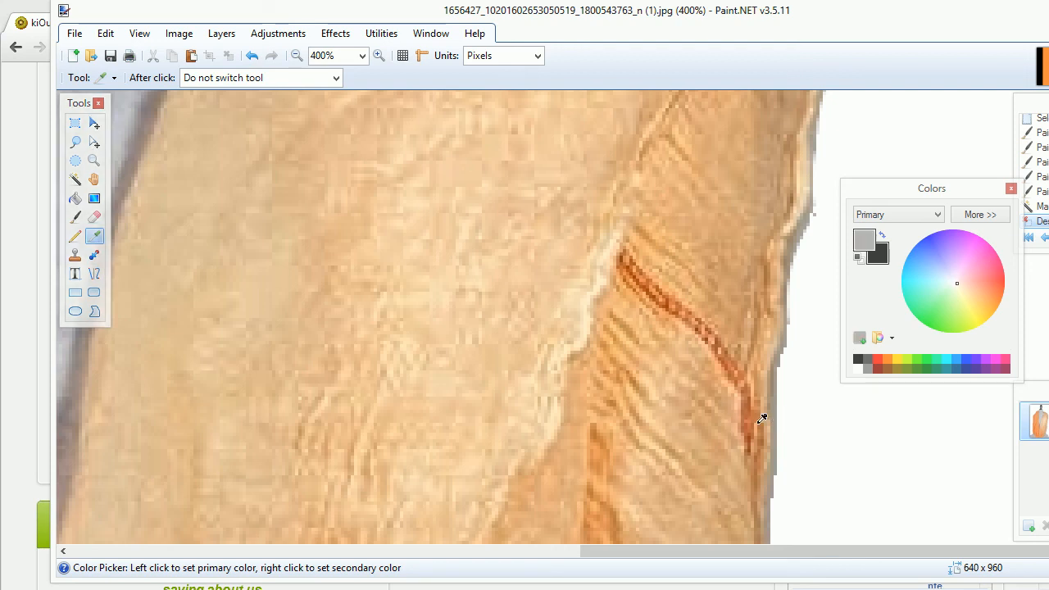
# - Try filling the background on both sides of the mannequin with the sampled grey using the Paint Bucket at 32% tolerance, and undo both fills
pyautogui.scroll(-7, 762, 418)
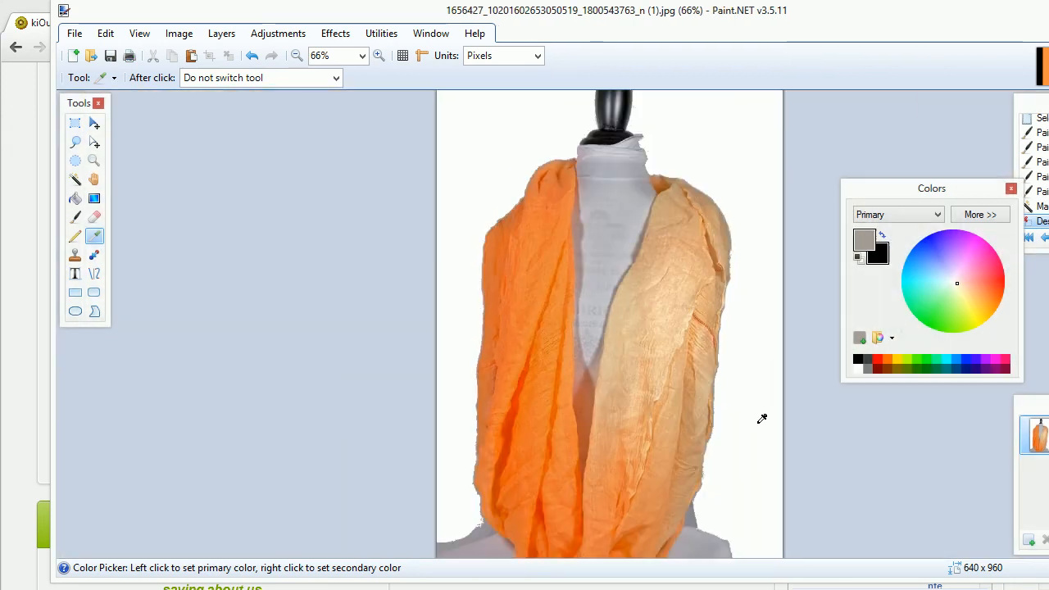
pyautogui.click(75, 199)
pyautogui.click(740, 135)
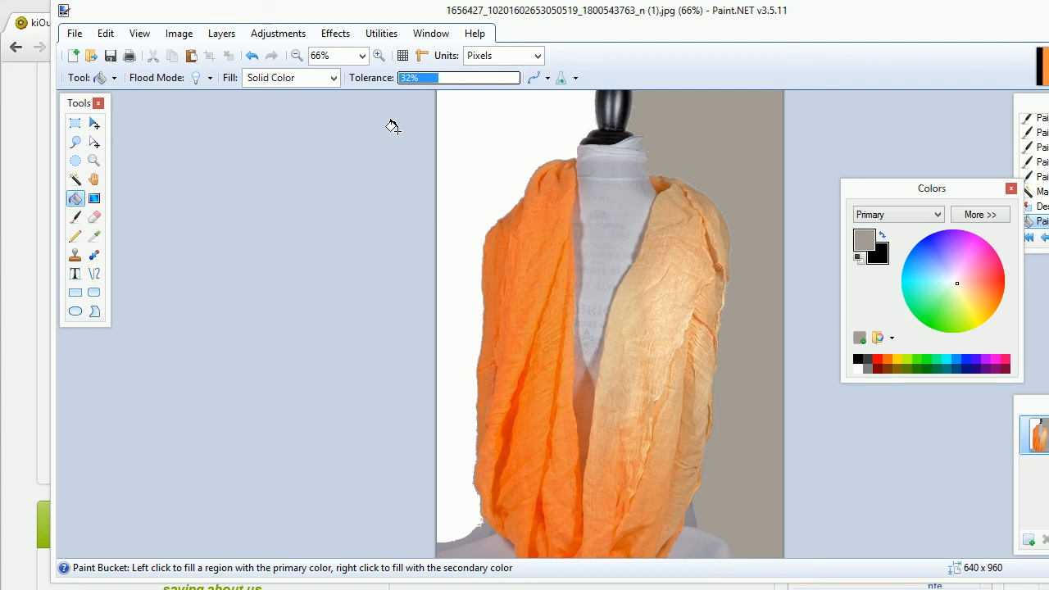
pyautogui.click(451, 125)
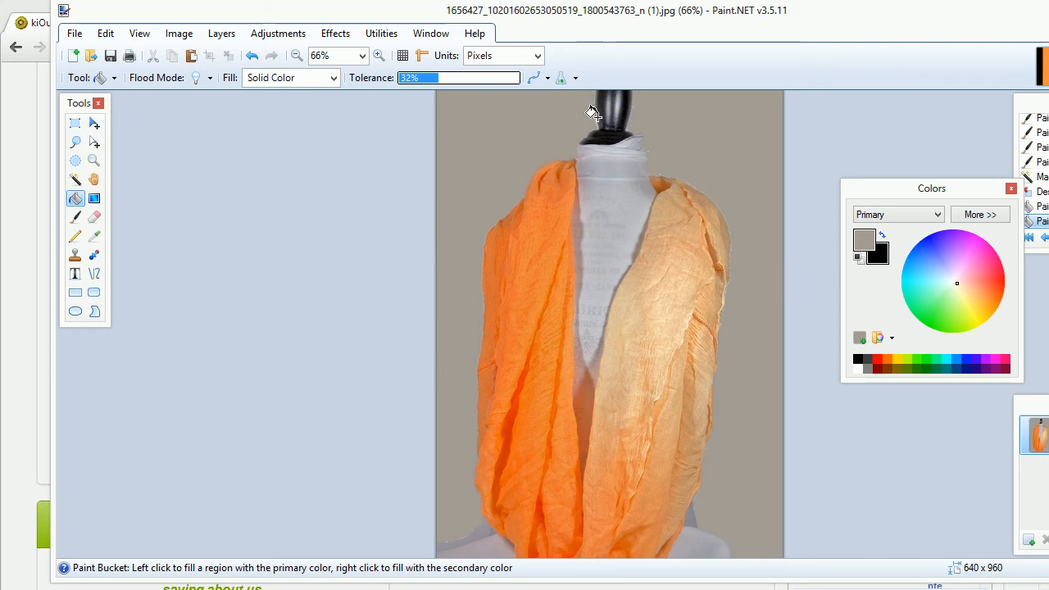
pyautogui.click(455, 336)
pyautogui.click(750, 327)
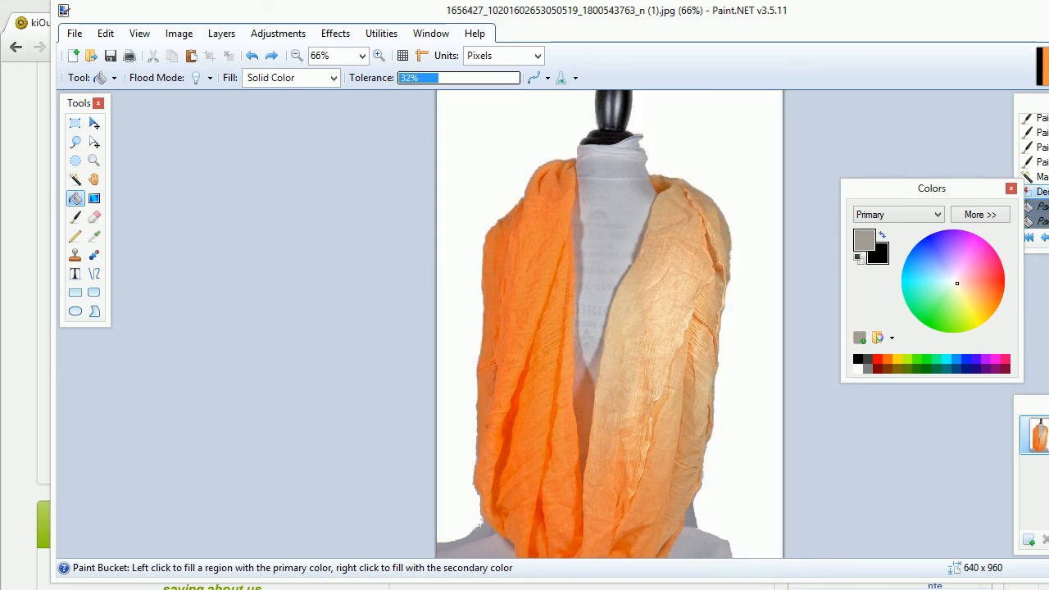